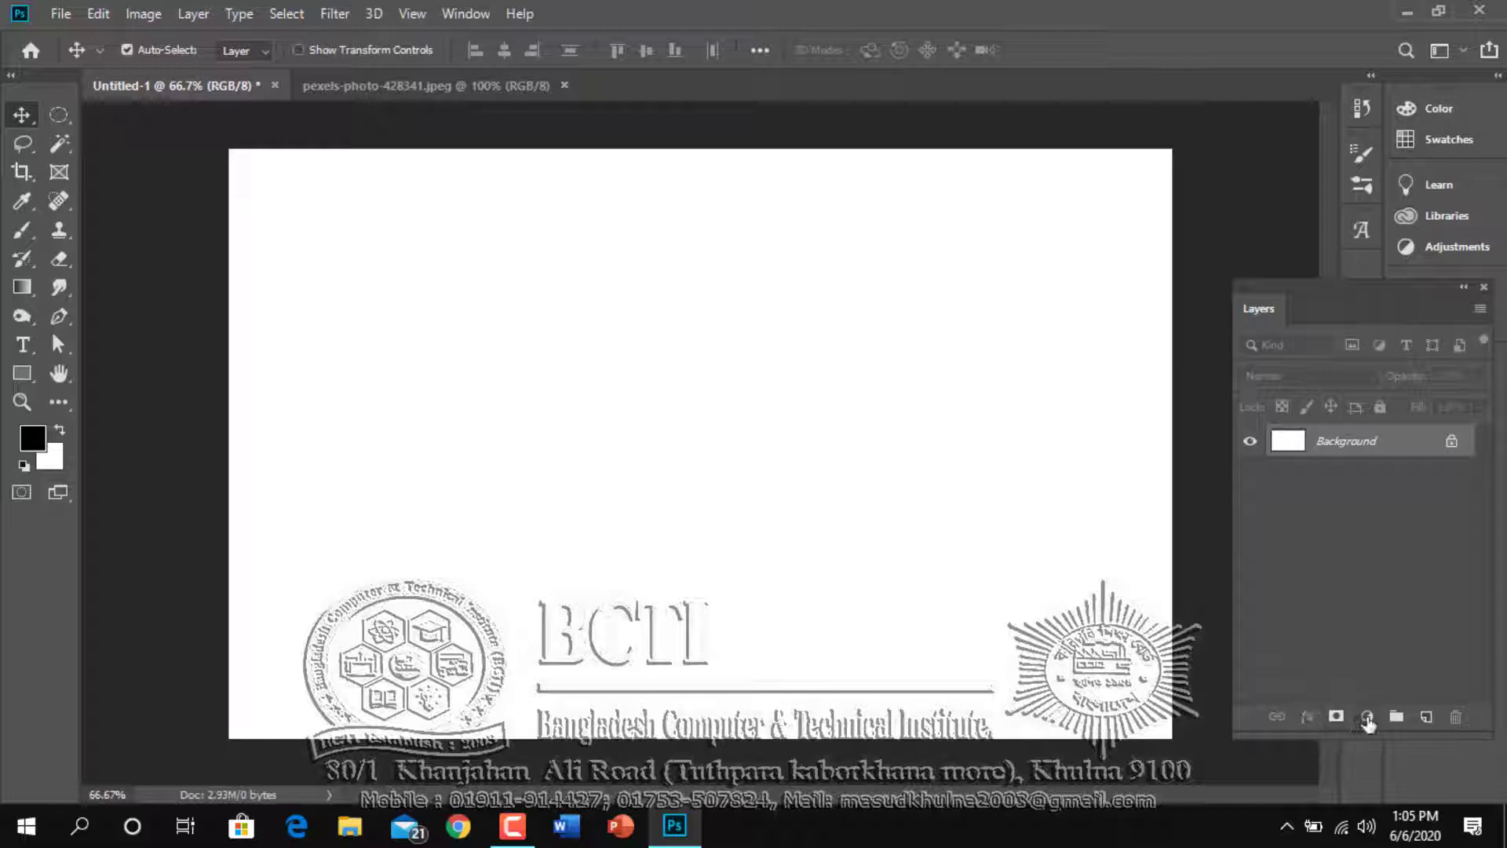
Add a Gradient Fill layer above the background with Radial style, Reverse enabled and a scale of 270%
click(1368, 717)
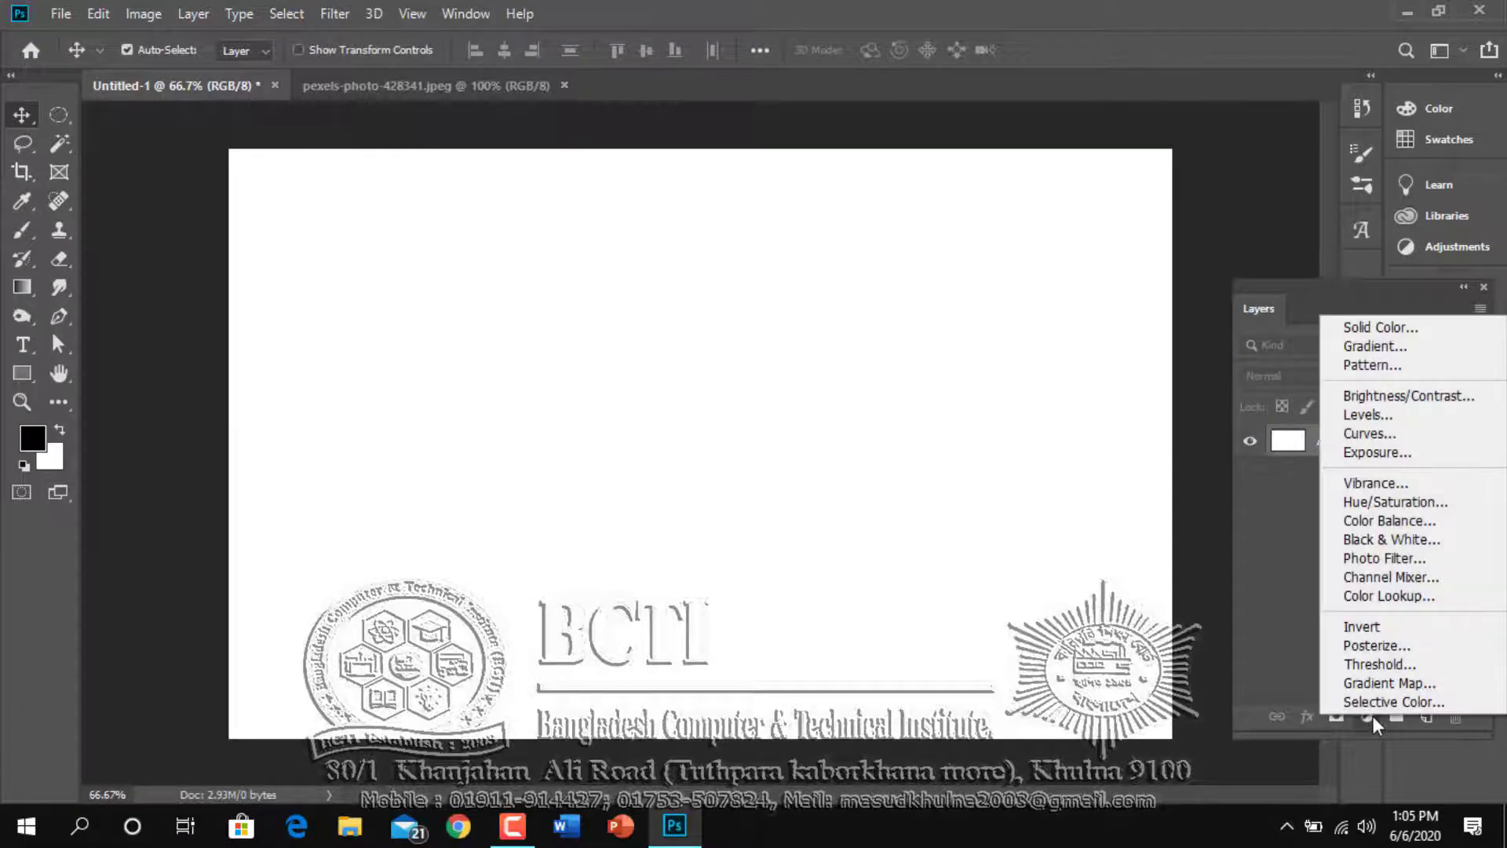
click(1372, 342)
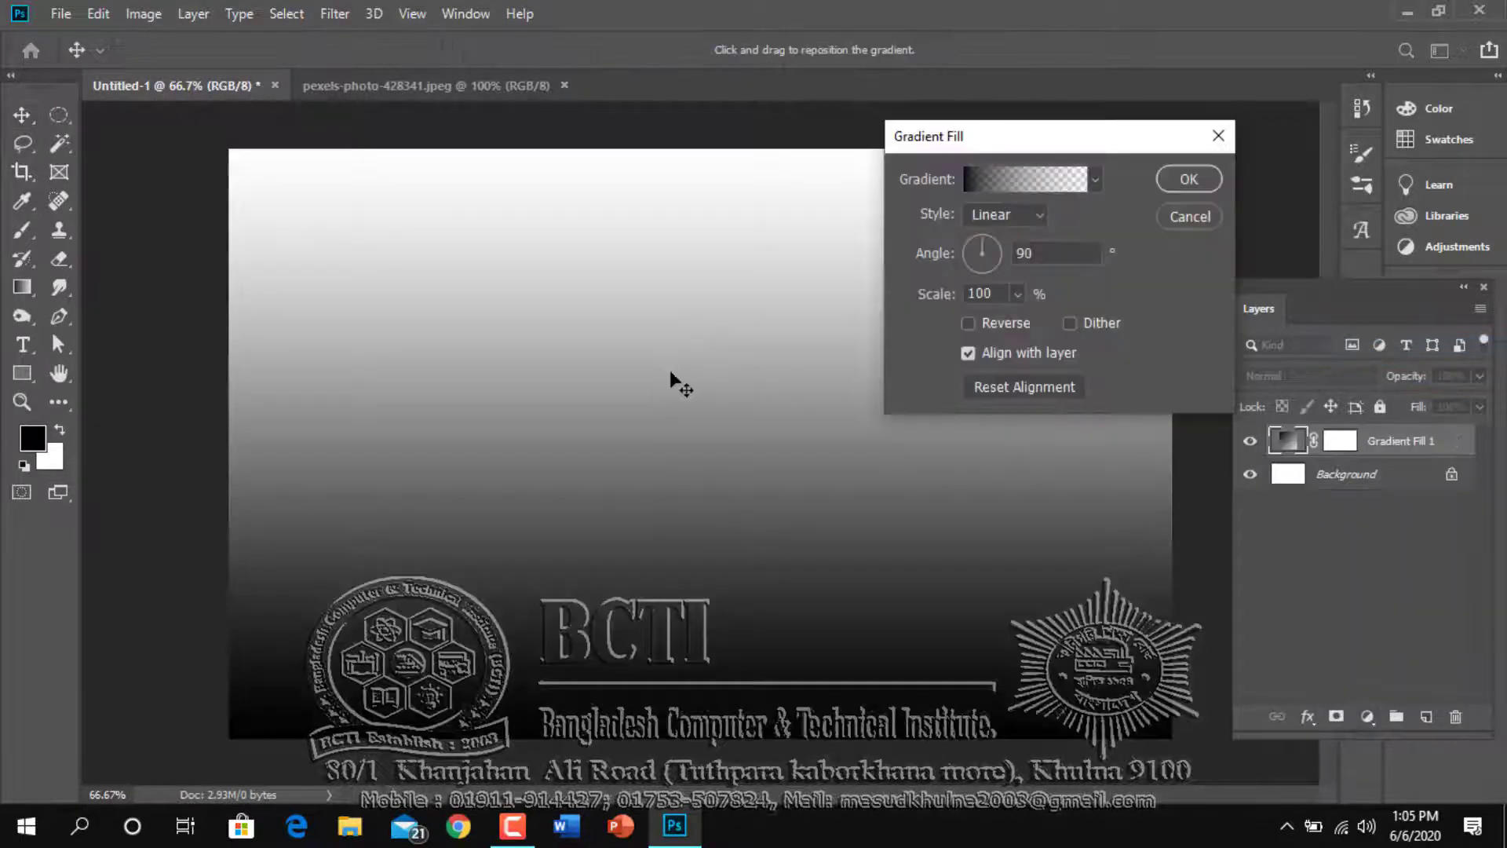
click(1023, 210)
click(1009, 249)
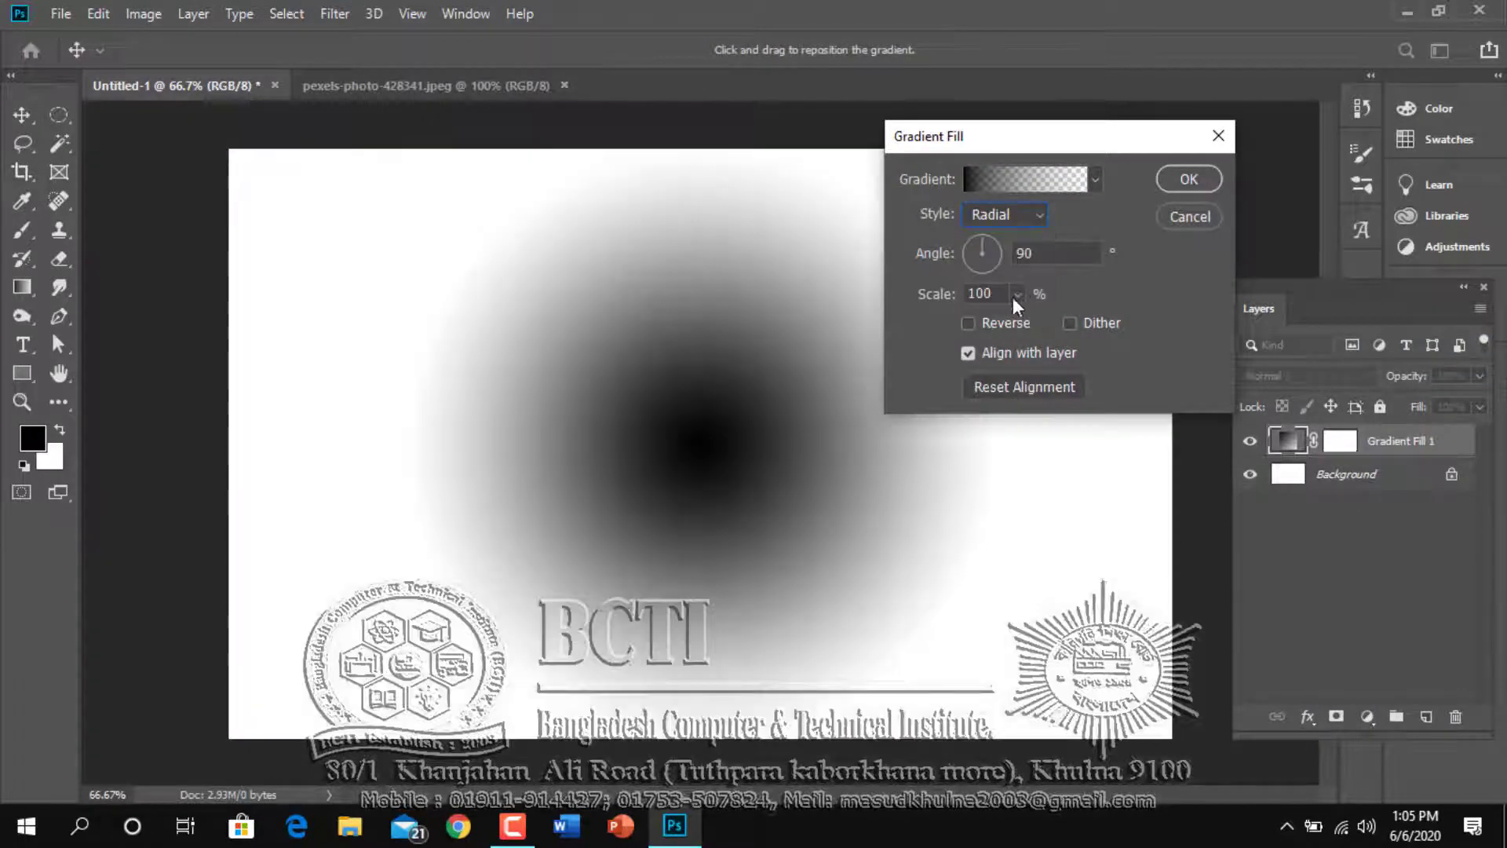
click(969, 325)
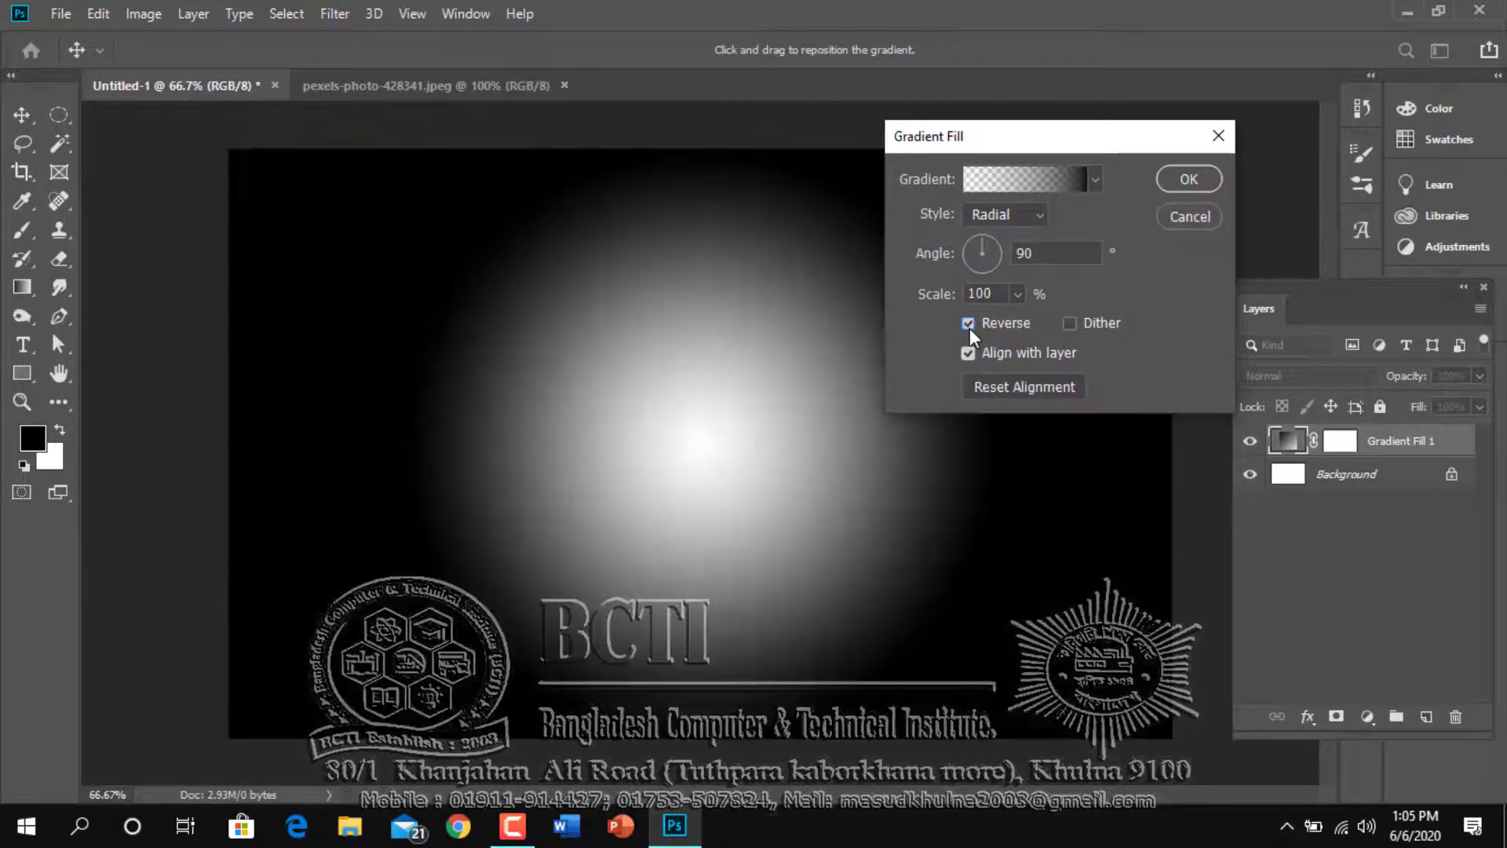
double_click(993, 290)
text(270)
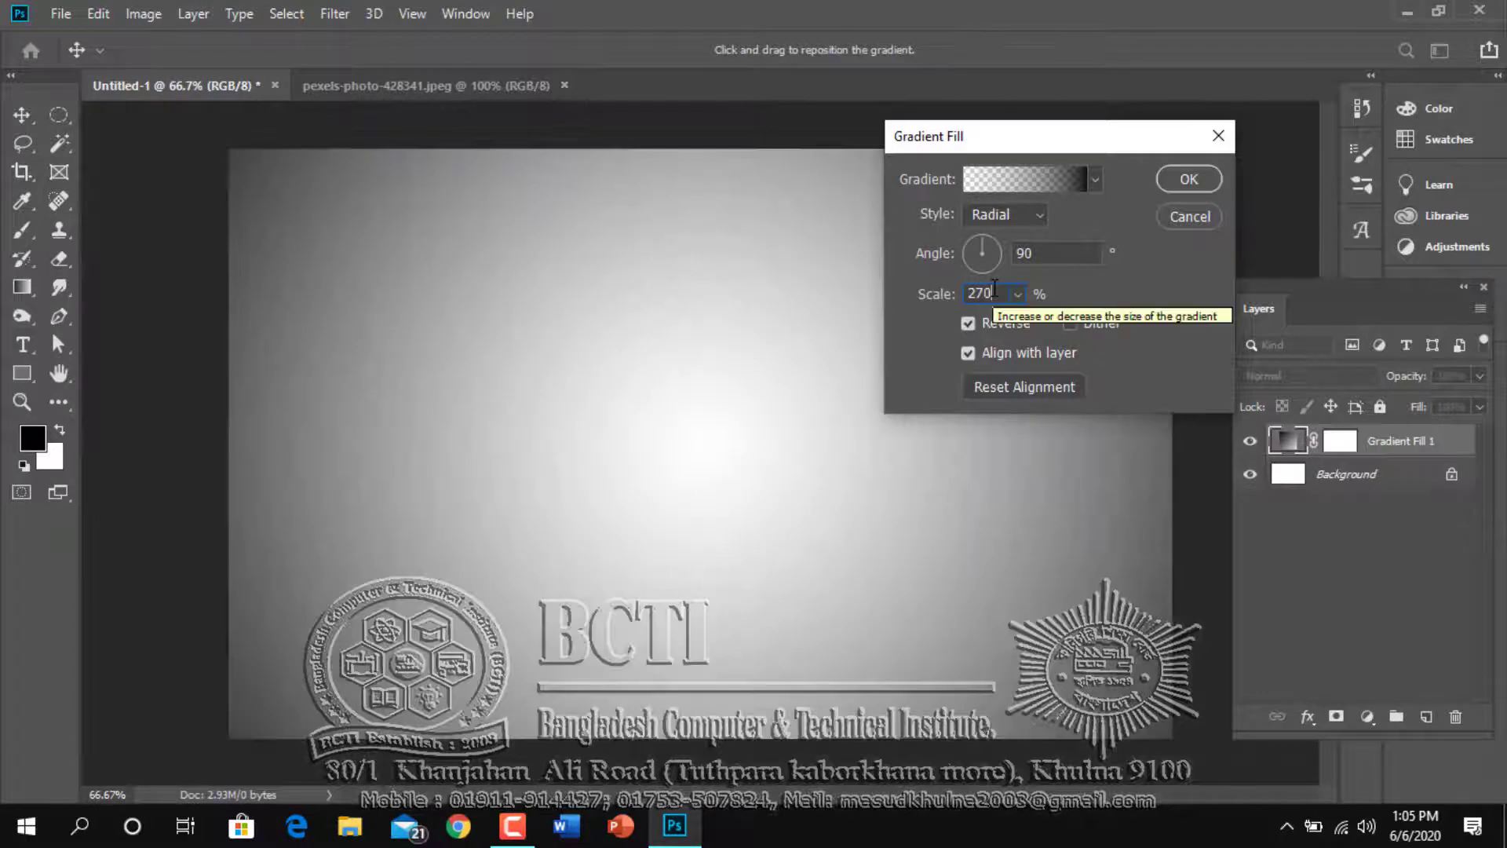
click(1189, 177)
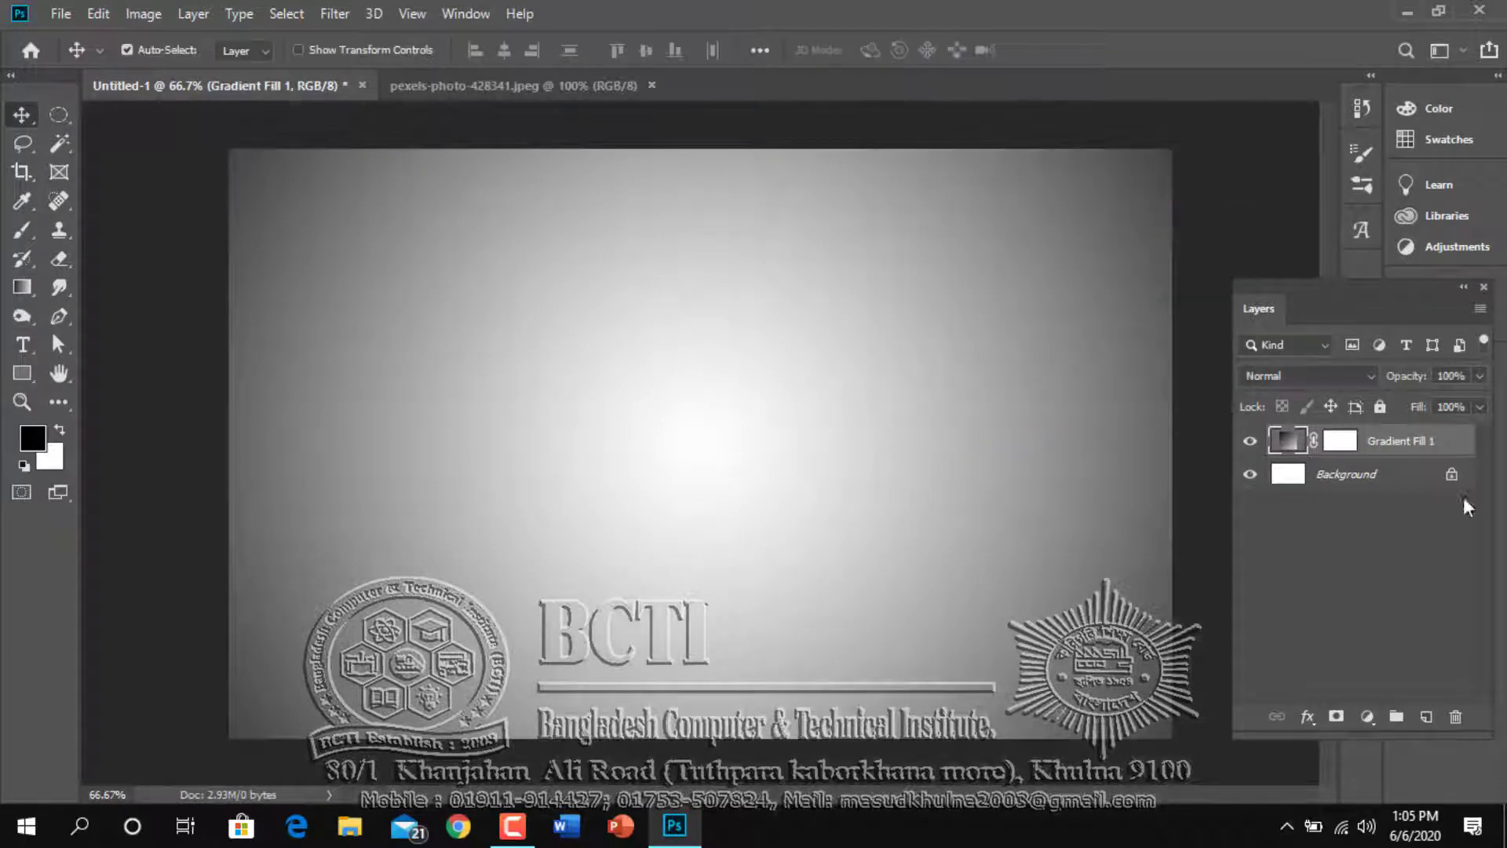
Create a new layer and place a fixed-size 2.5 × 2.5 in circular marquee selection at the centre of the canvas
click(1424, 718)
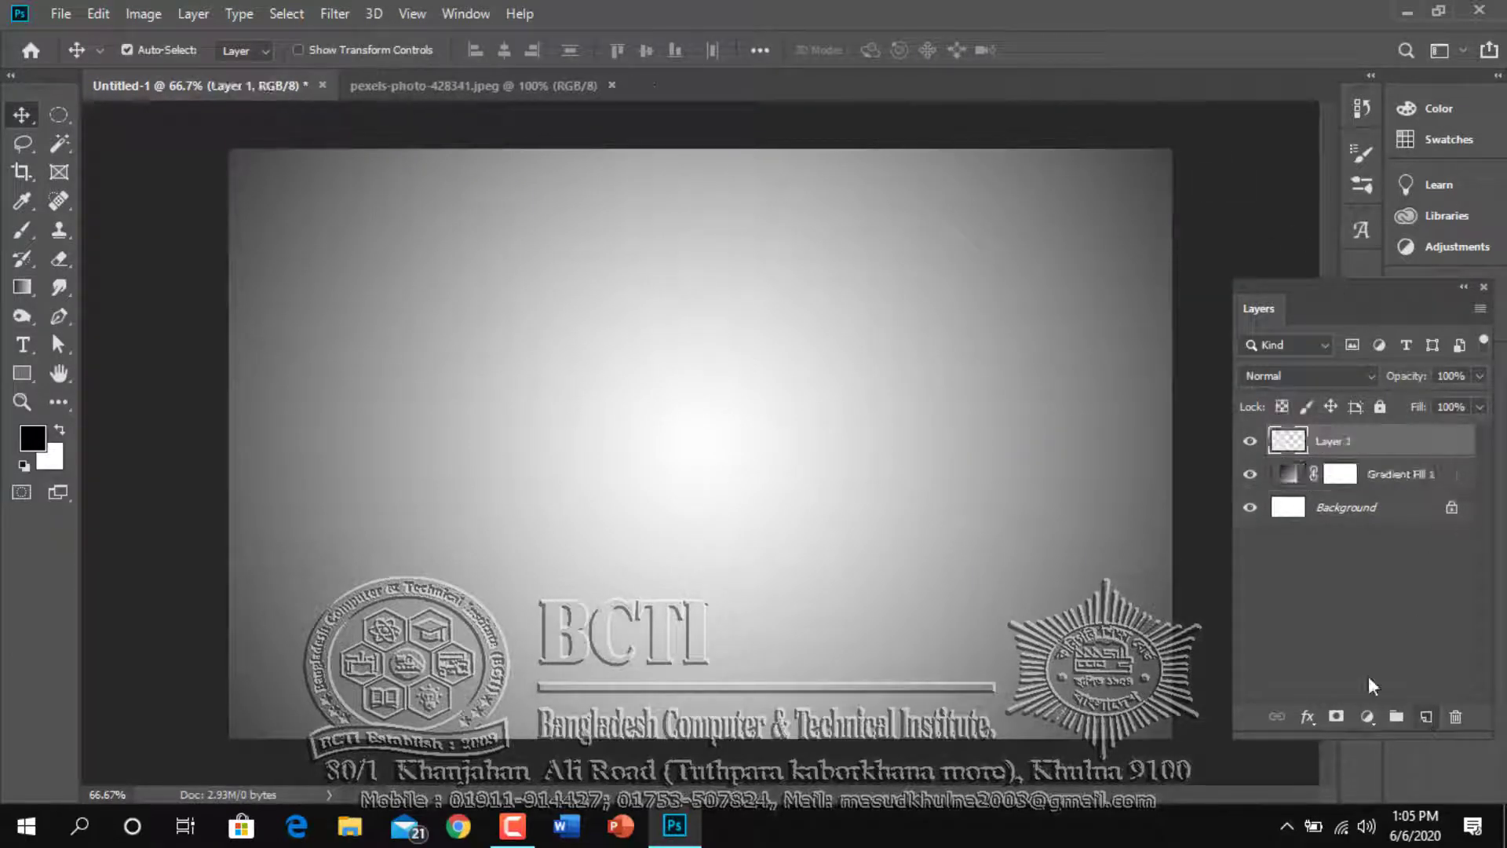
click(57, 115)
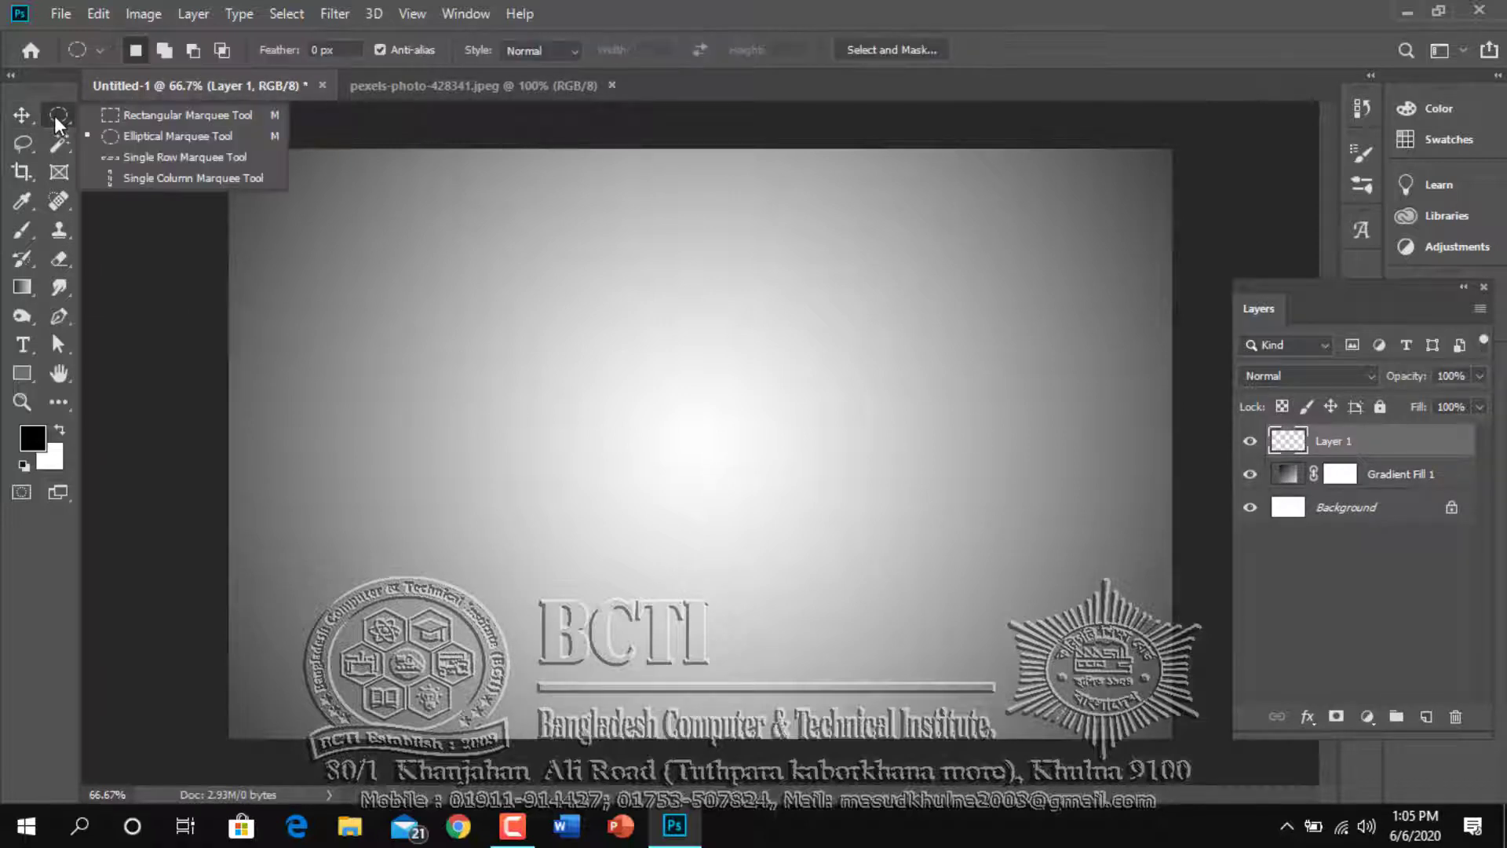
click(121, 137)
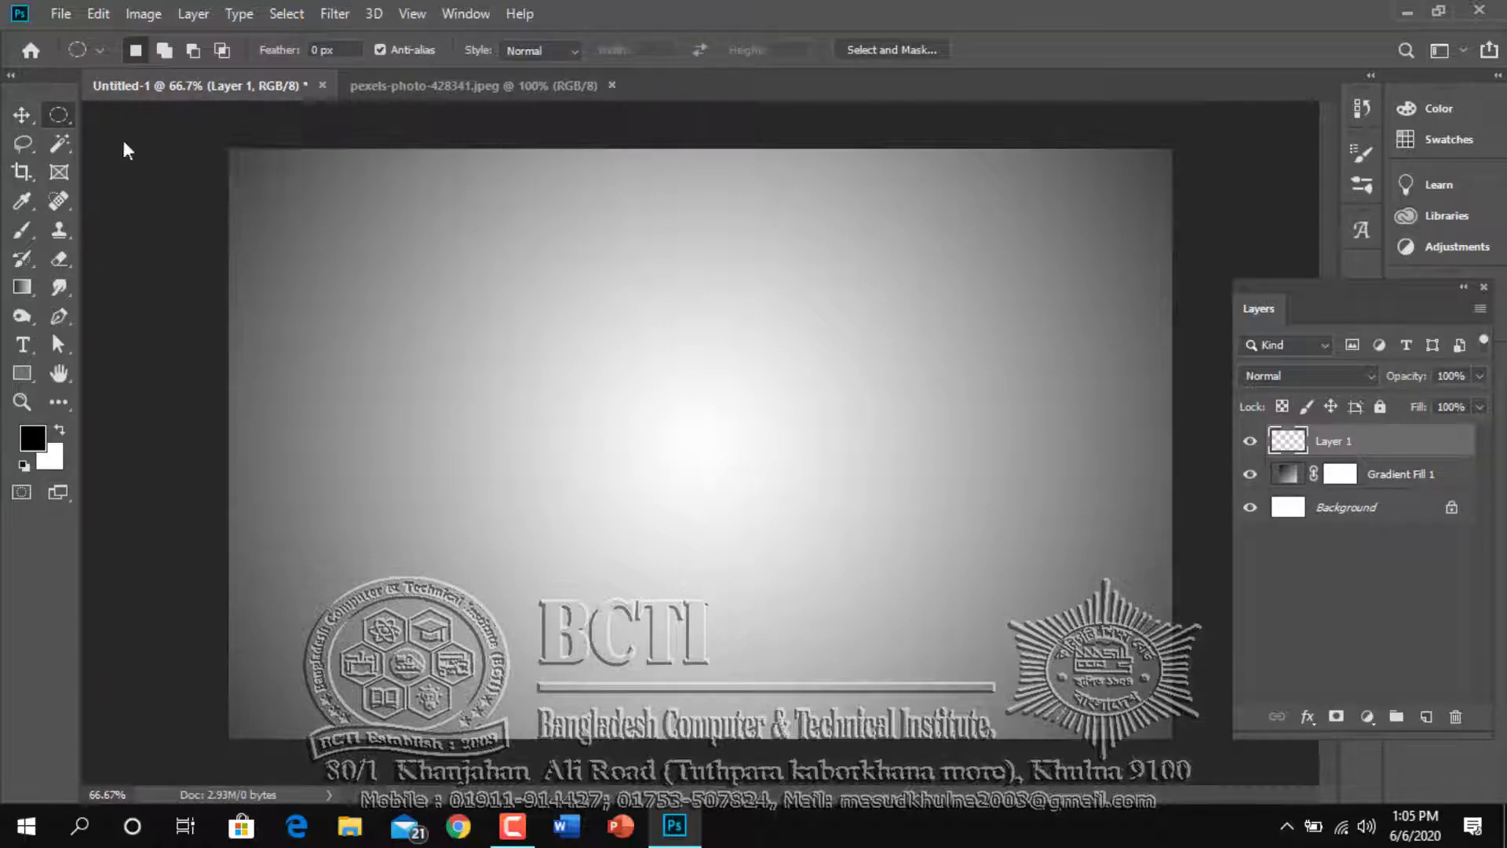
click(552, 52)
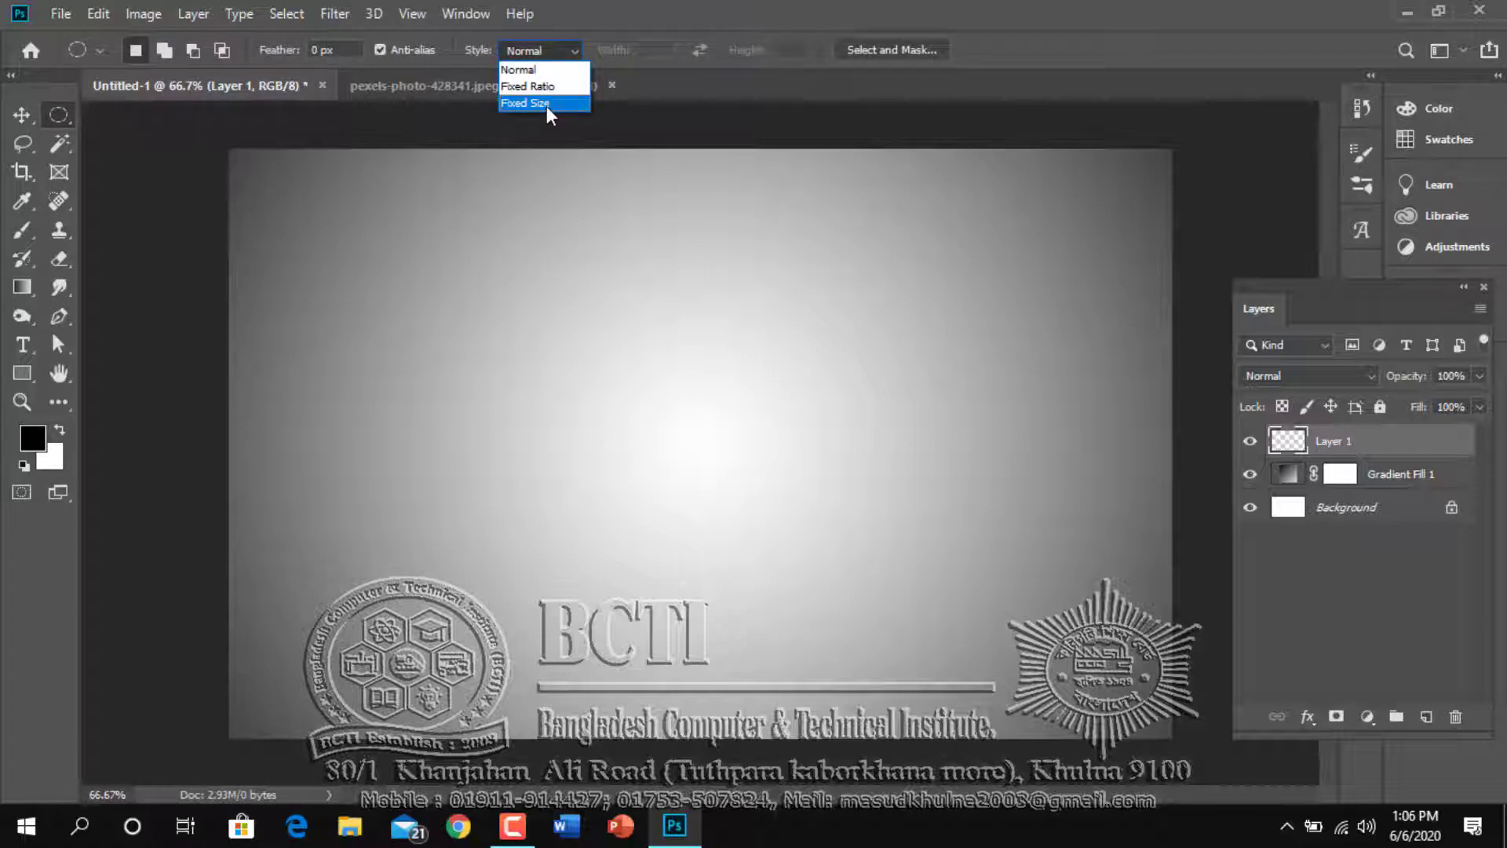
click(547, 104)
click(653, 49)
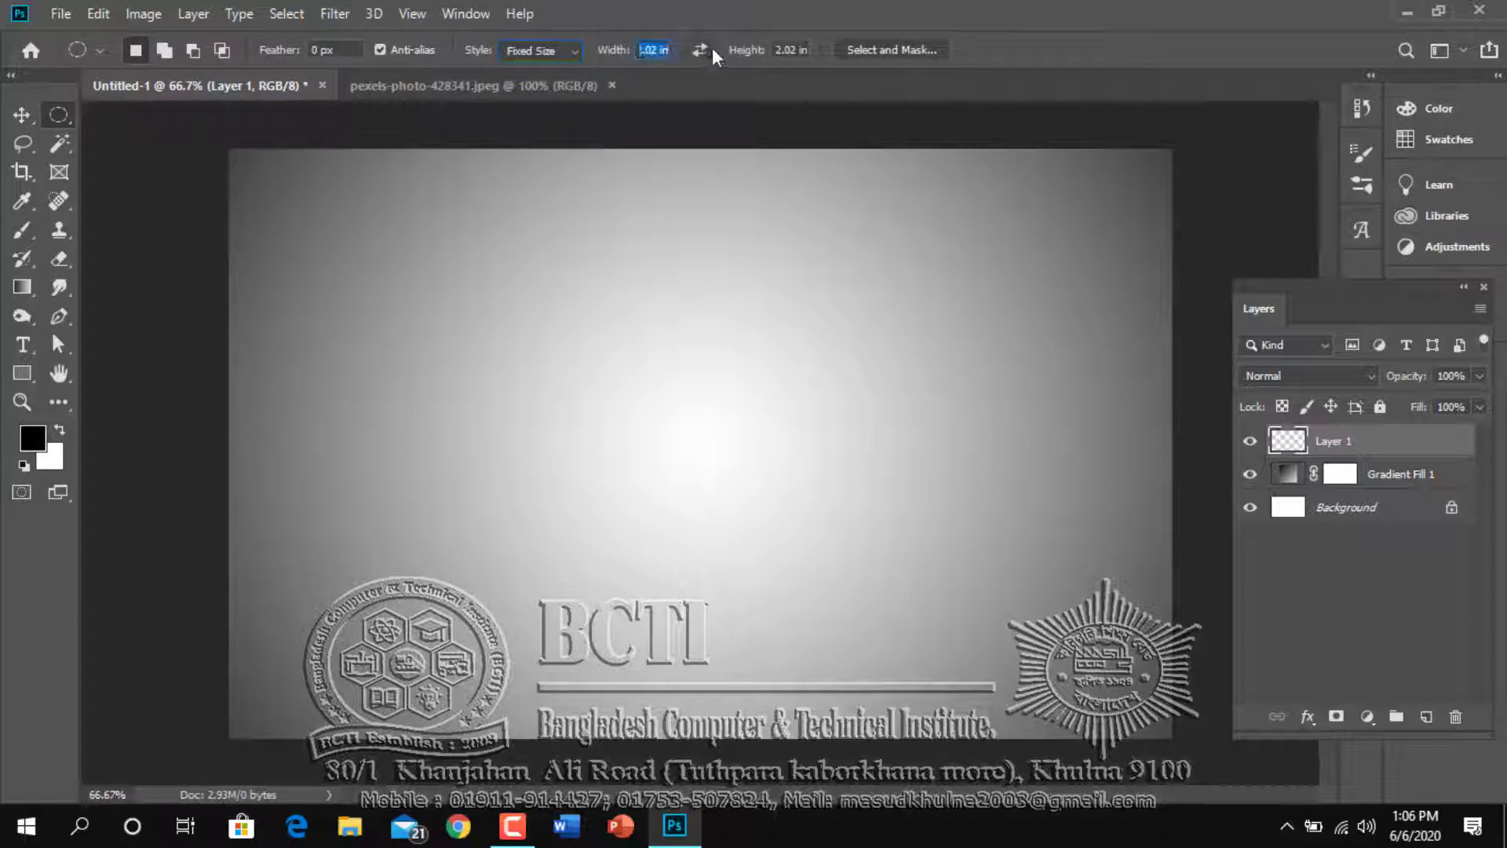
text(2.5)
key(Tab)
text(2.5)
key(Return)
click(558, 295)
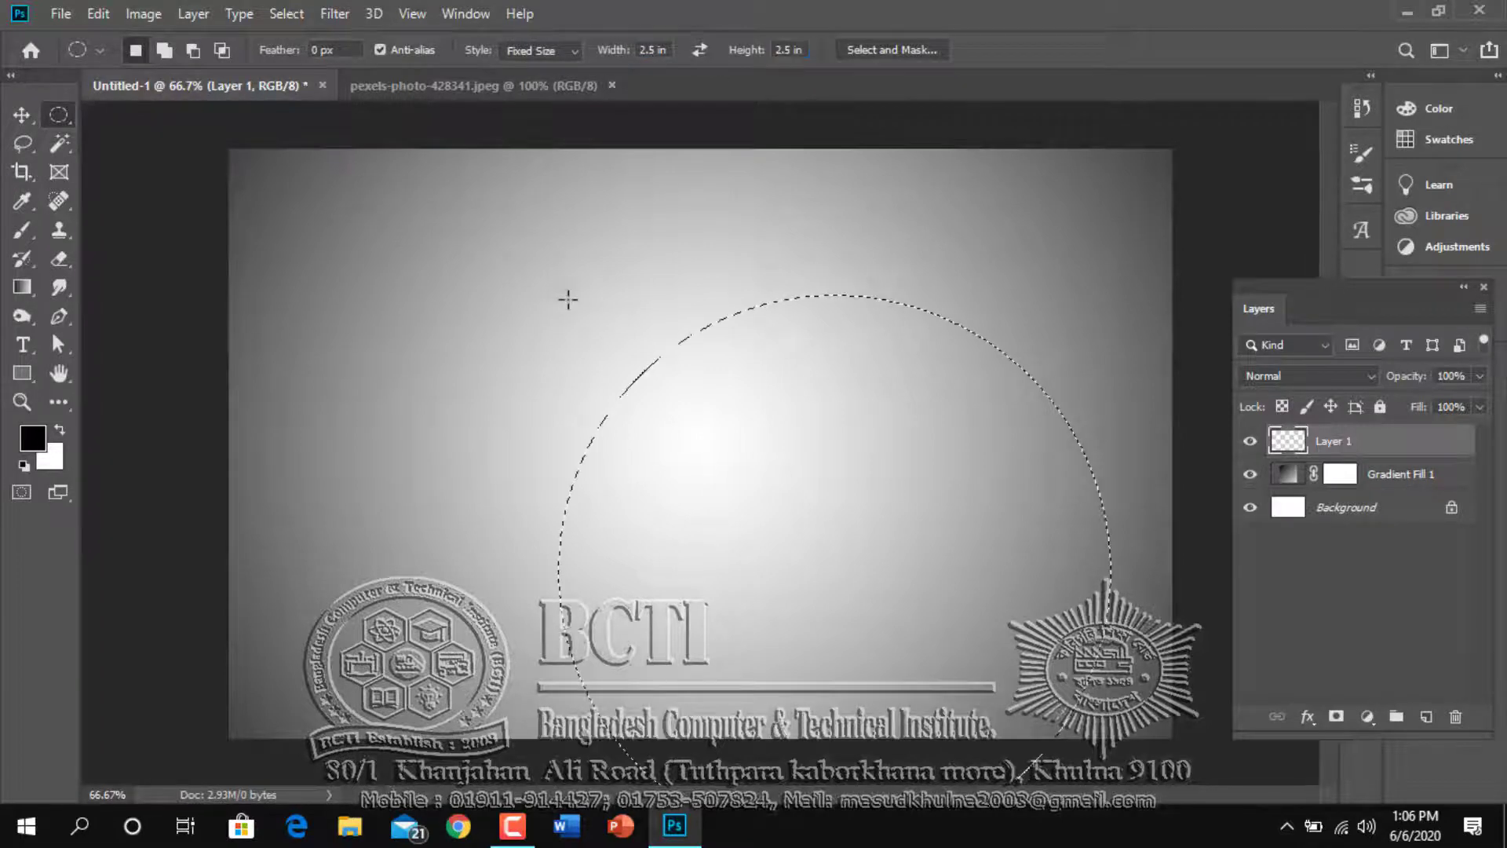
drag(722, 428, 597, 298)
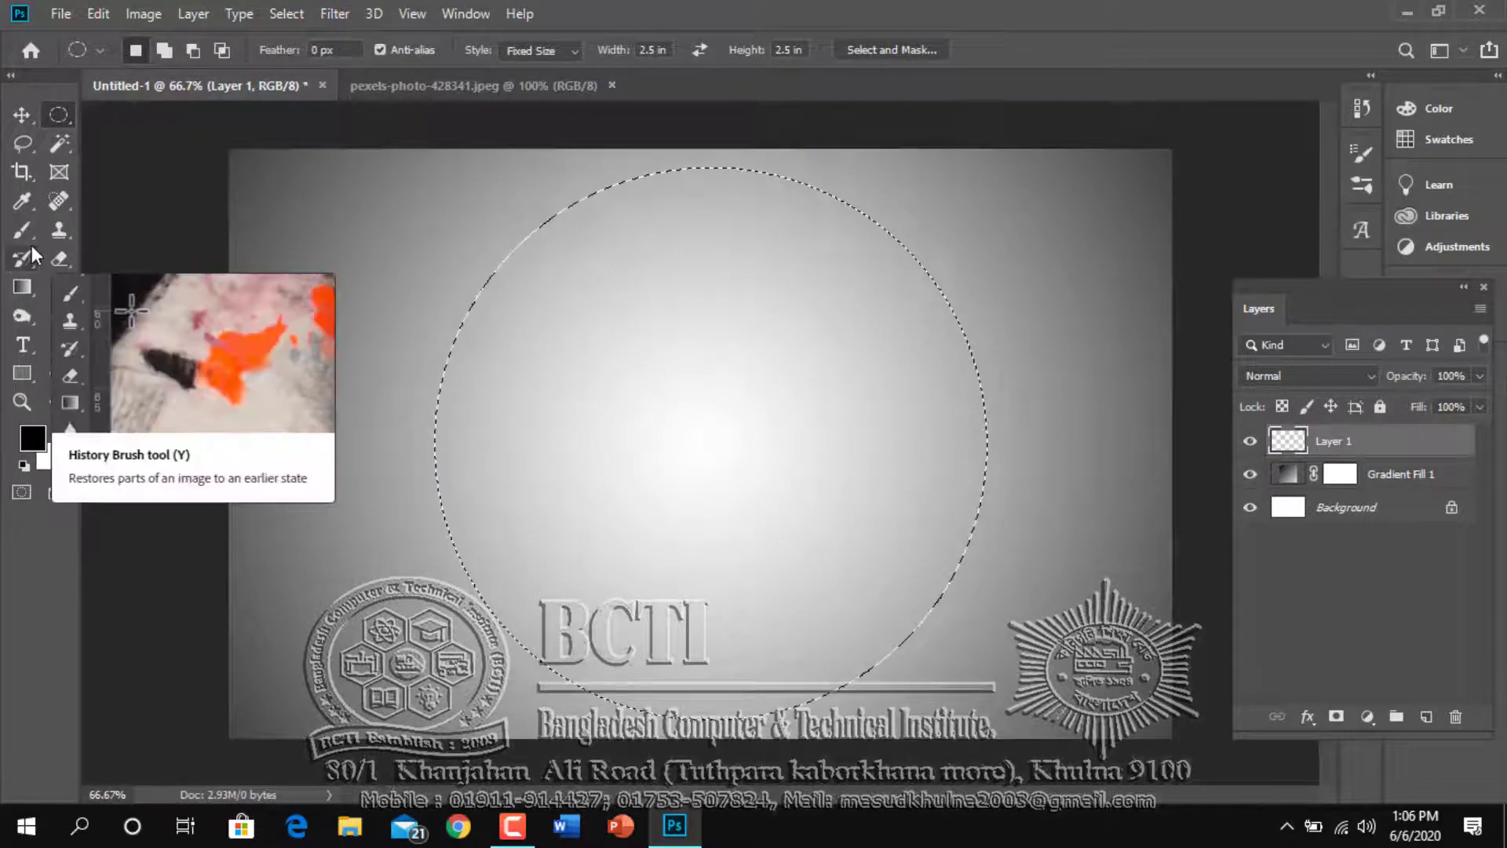
Examine the colour and location of each colour stop in the Gradient tool's custom black-and-white gradient
click(21, 288)
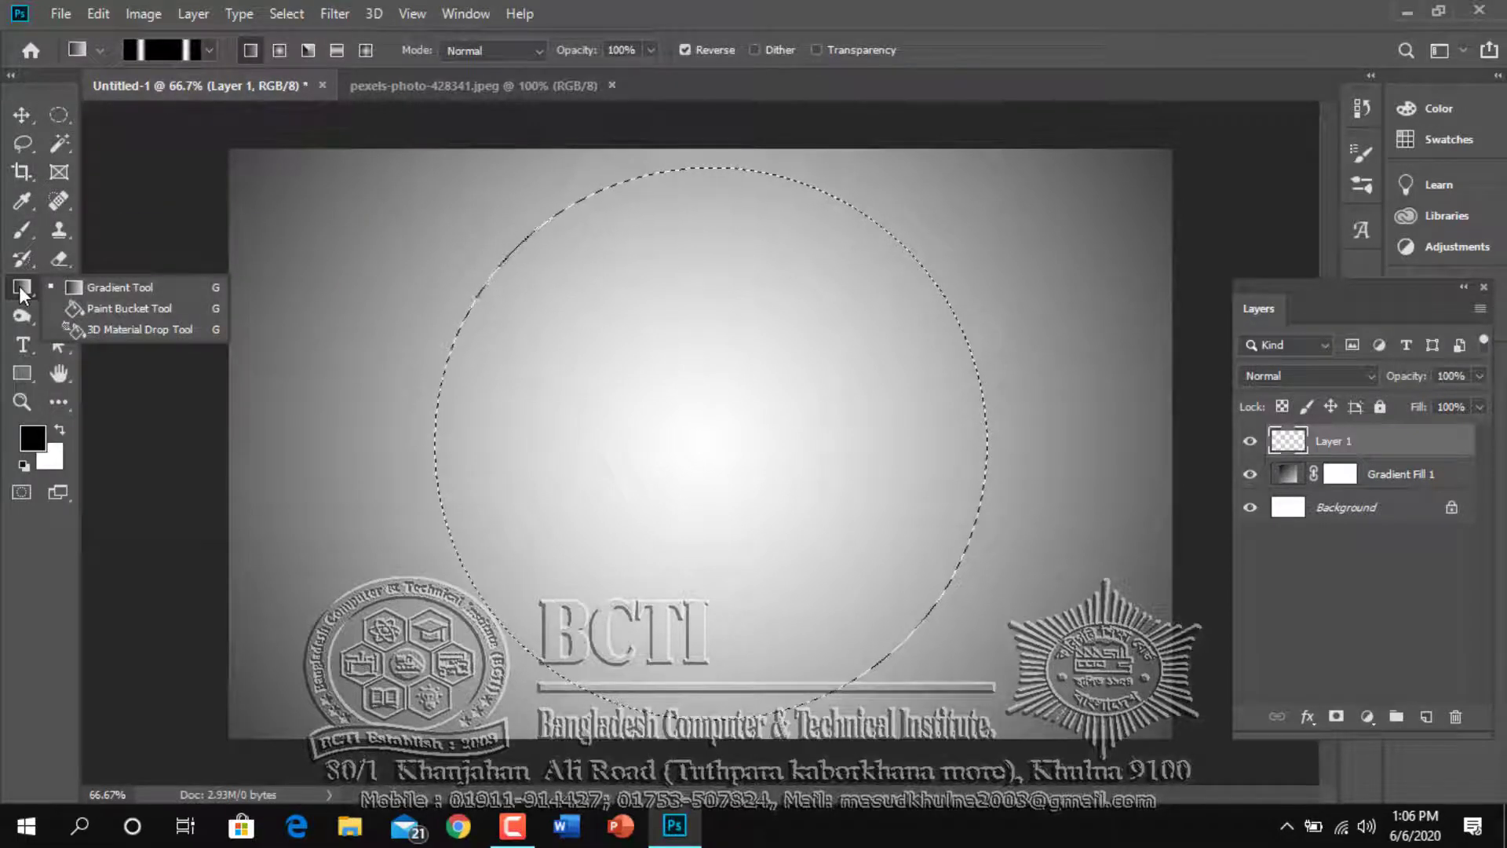
click(67, 291)
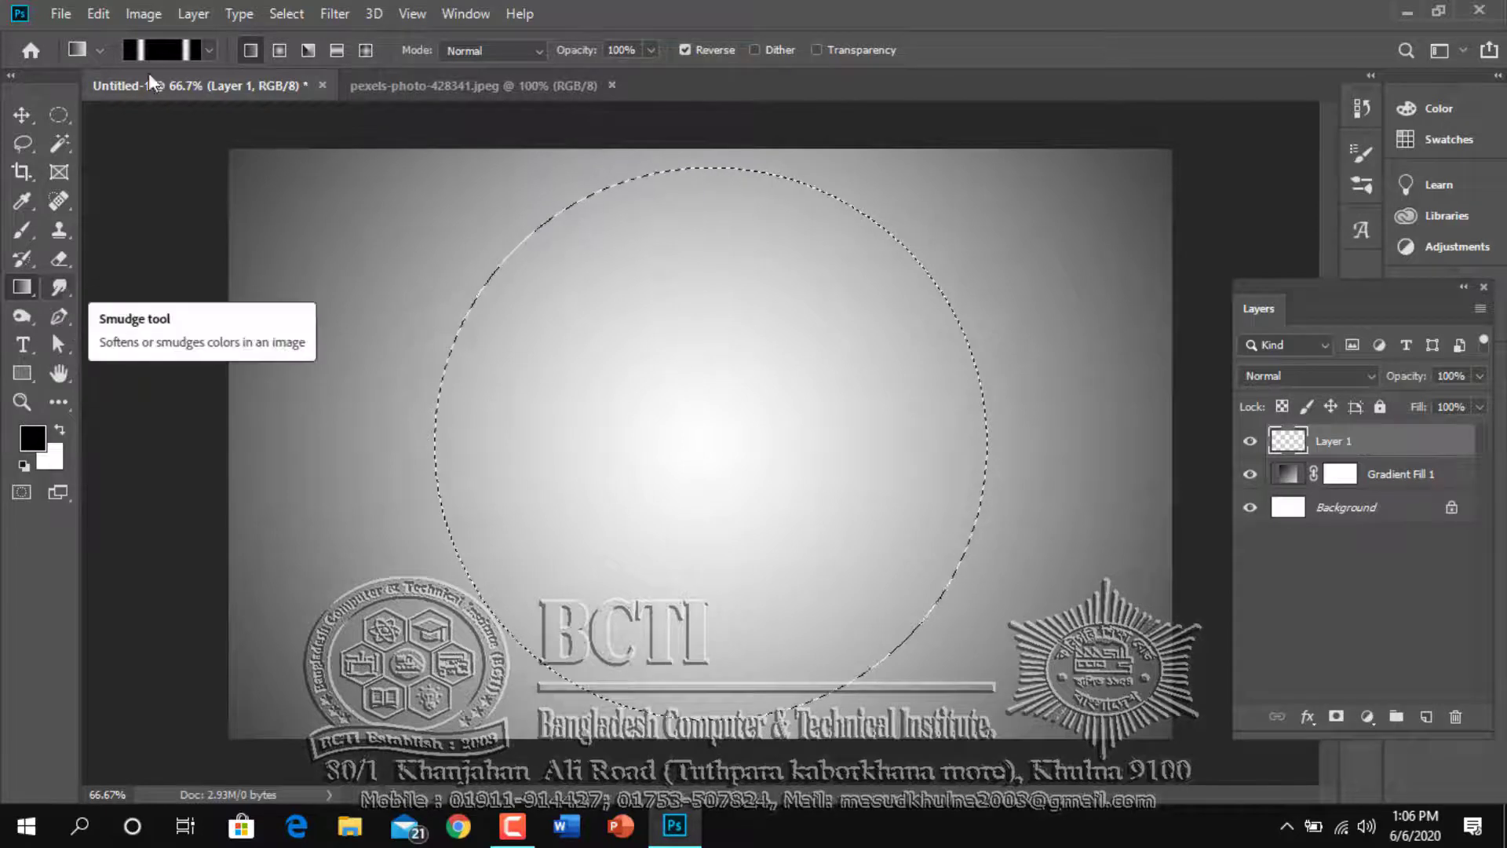
click(176, 51)
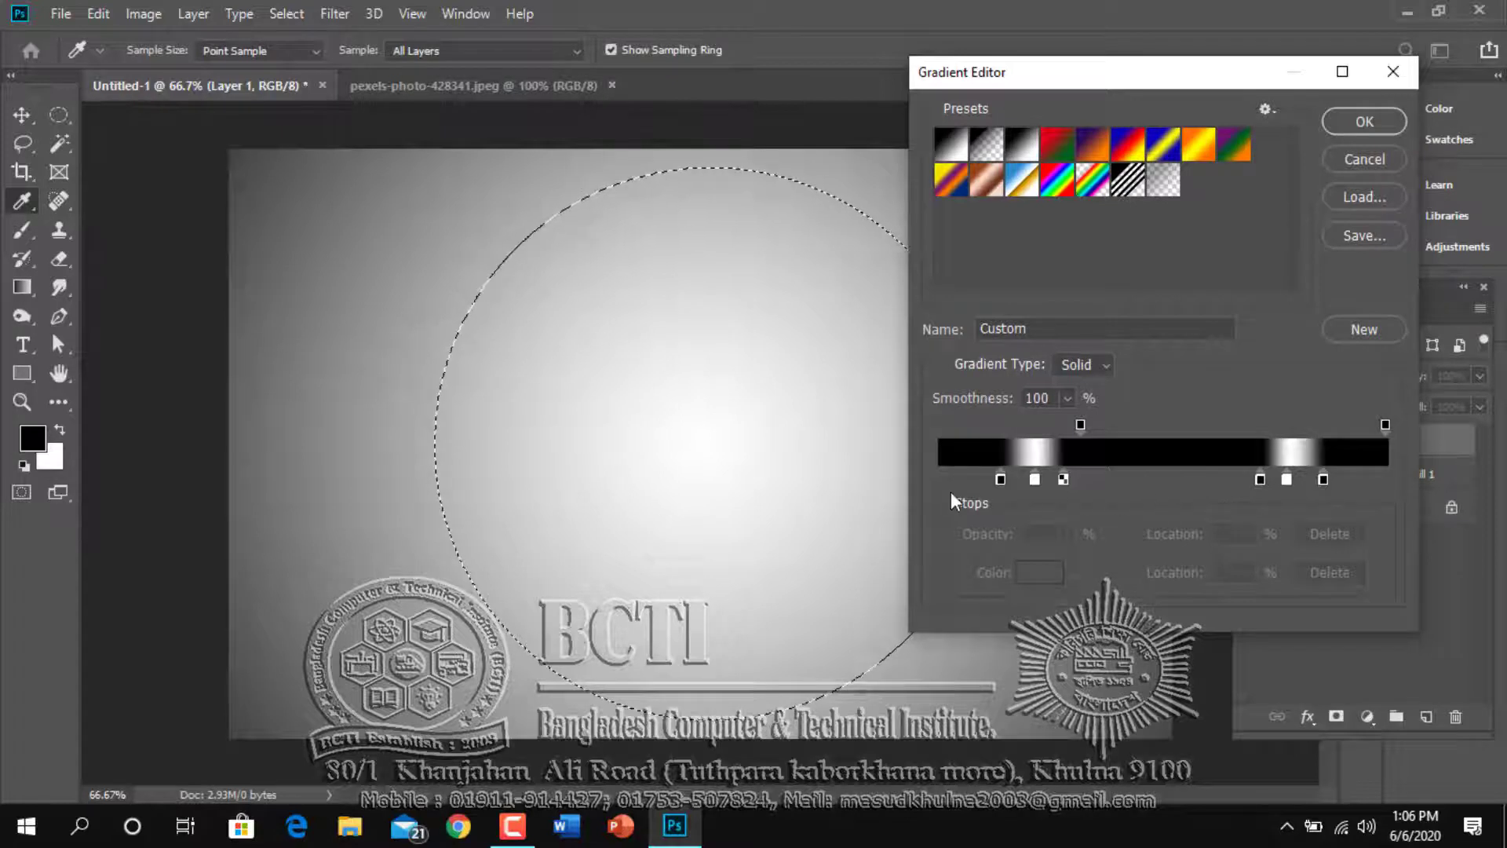
click(1000, 483)
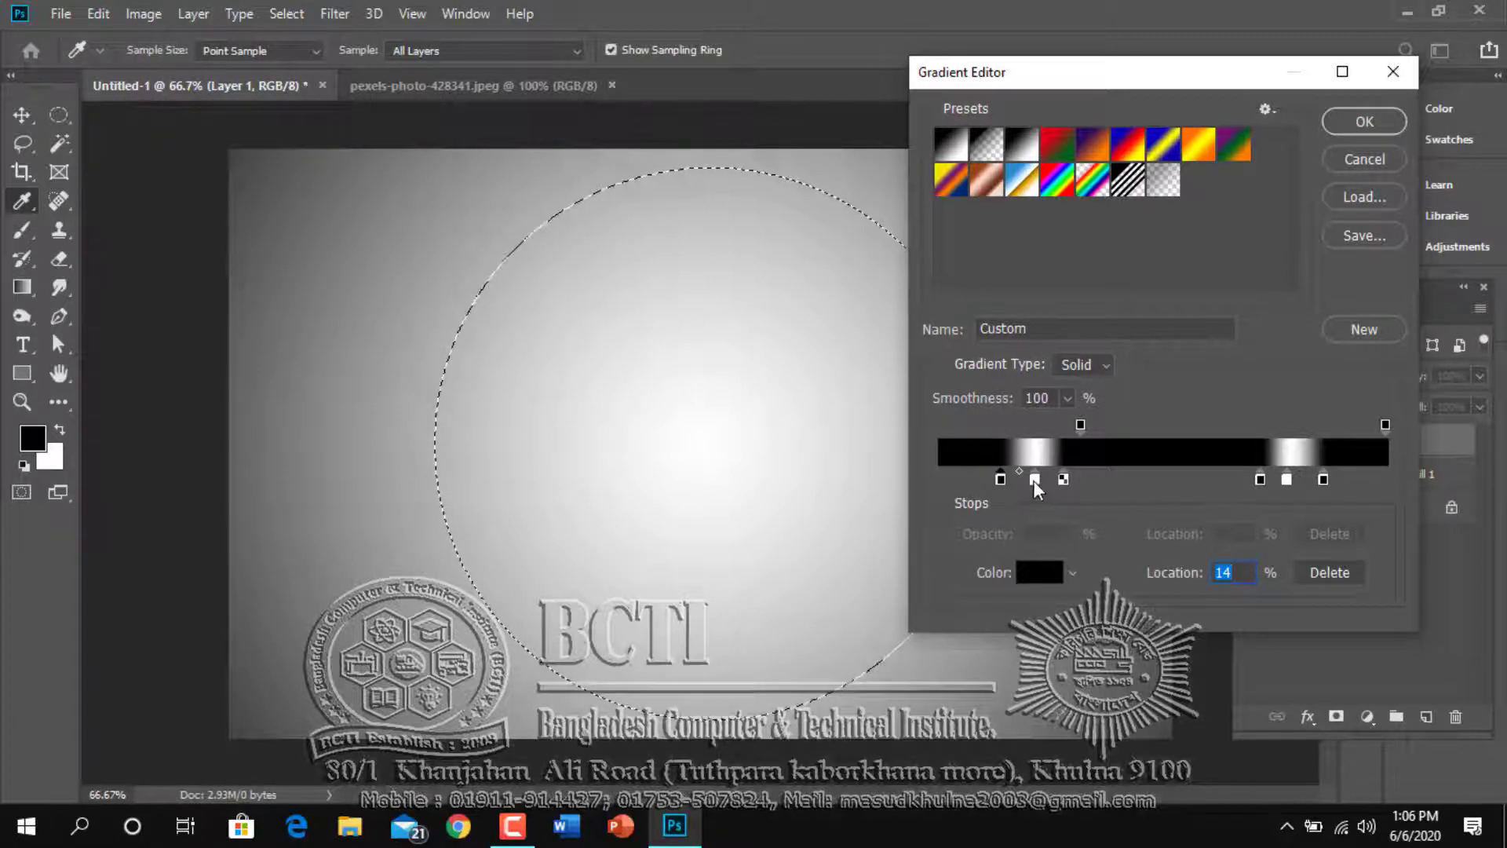
click(1034, 479)
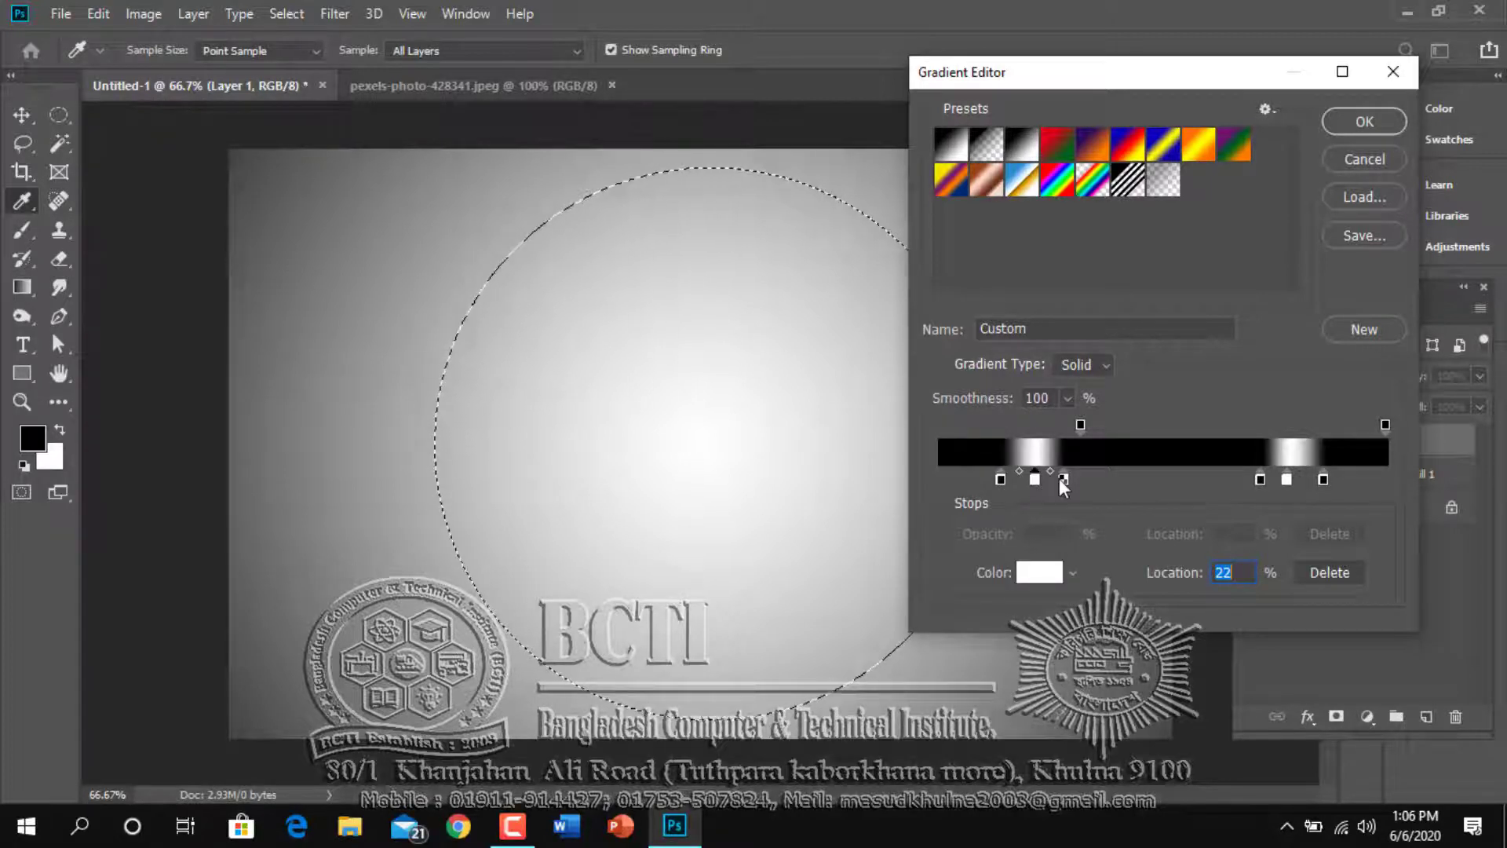
click(1063, 478)
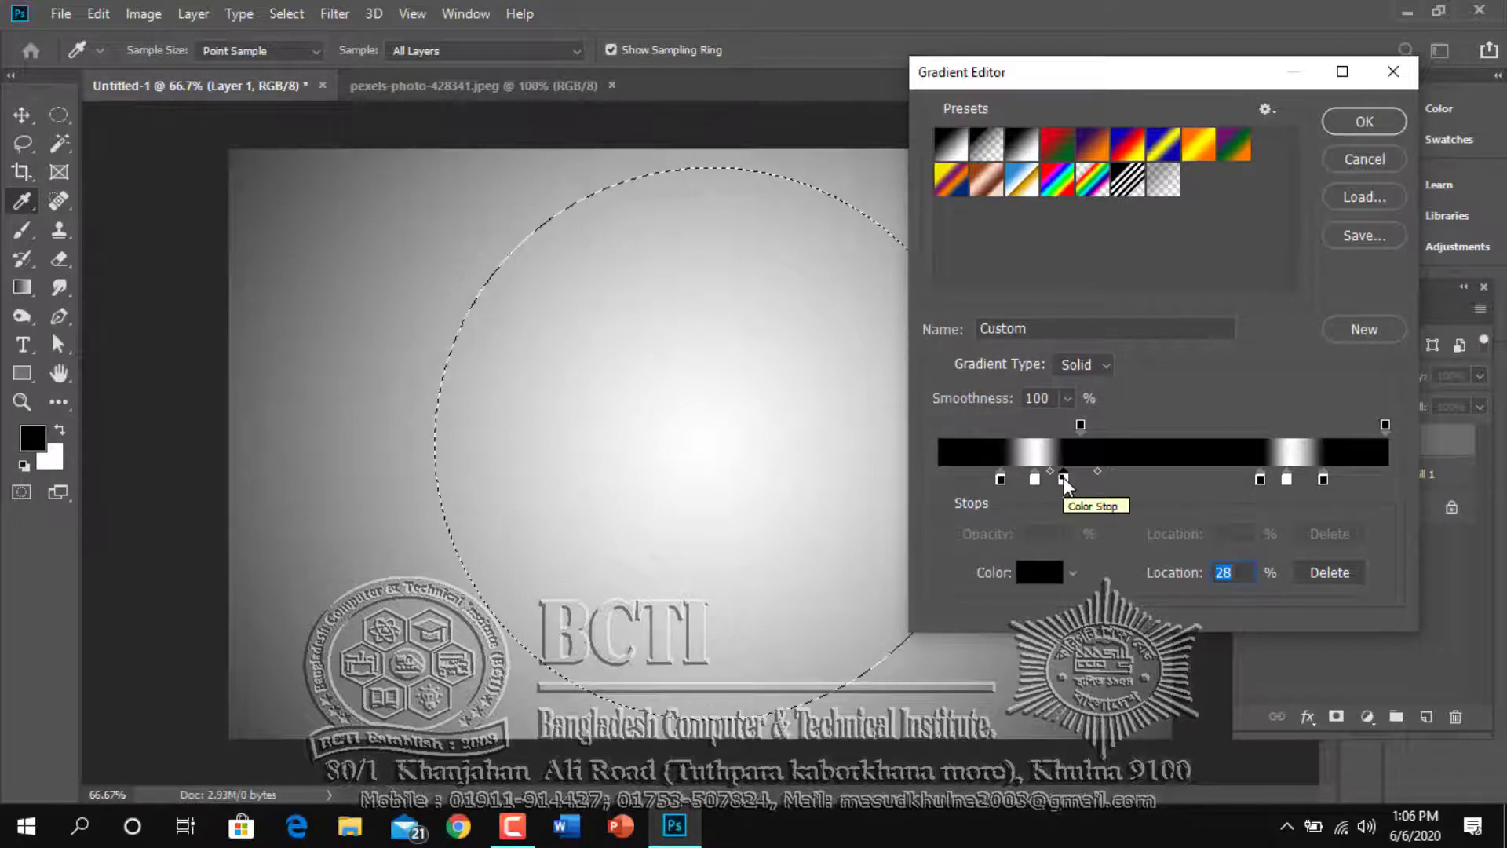
click(1259, 479)
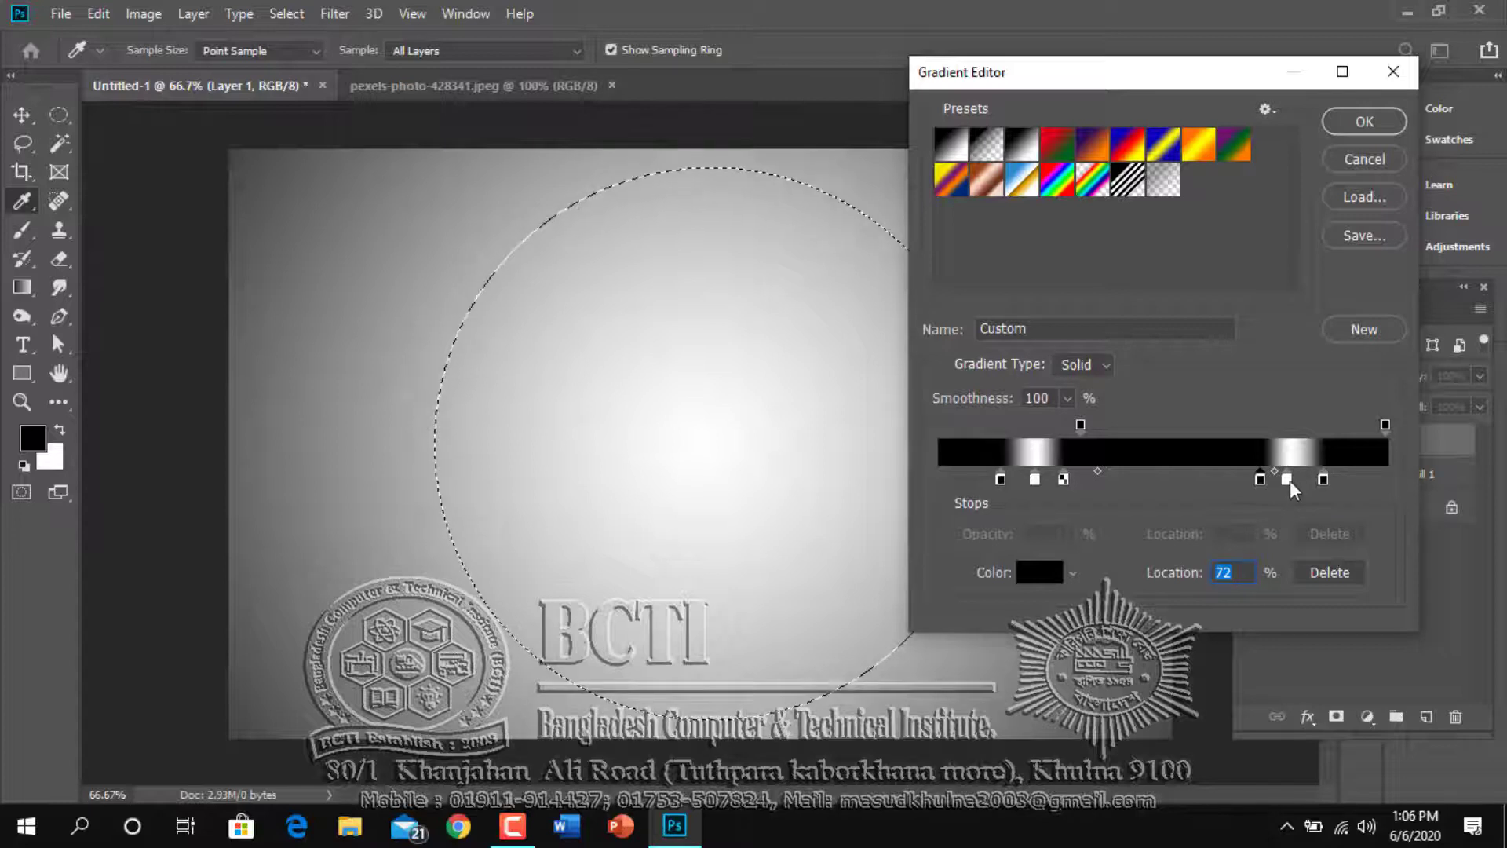
click(1287, 479)
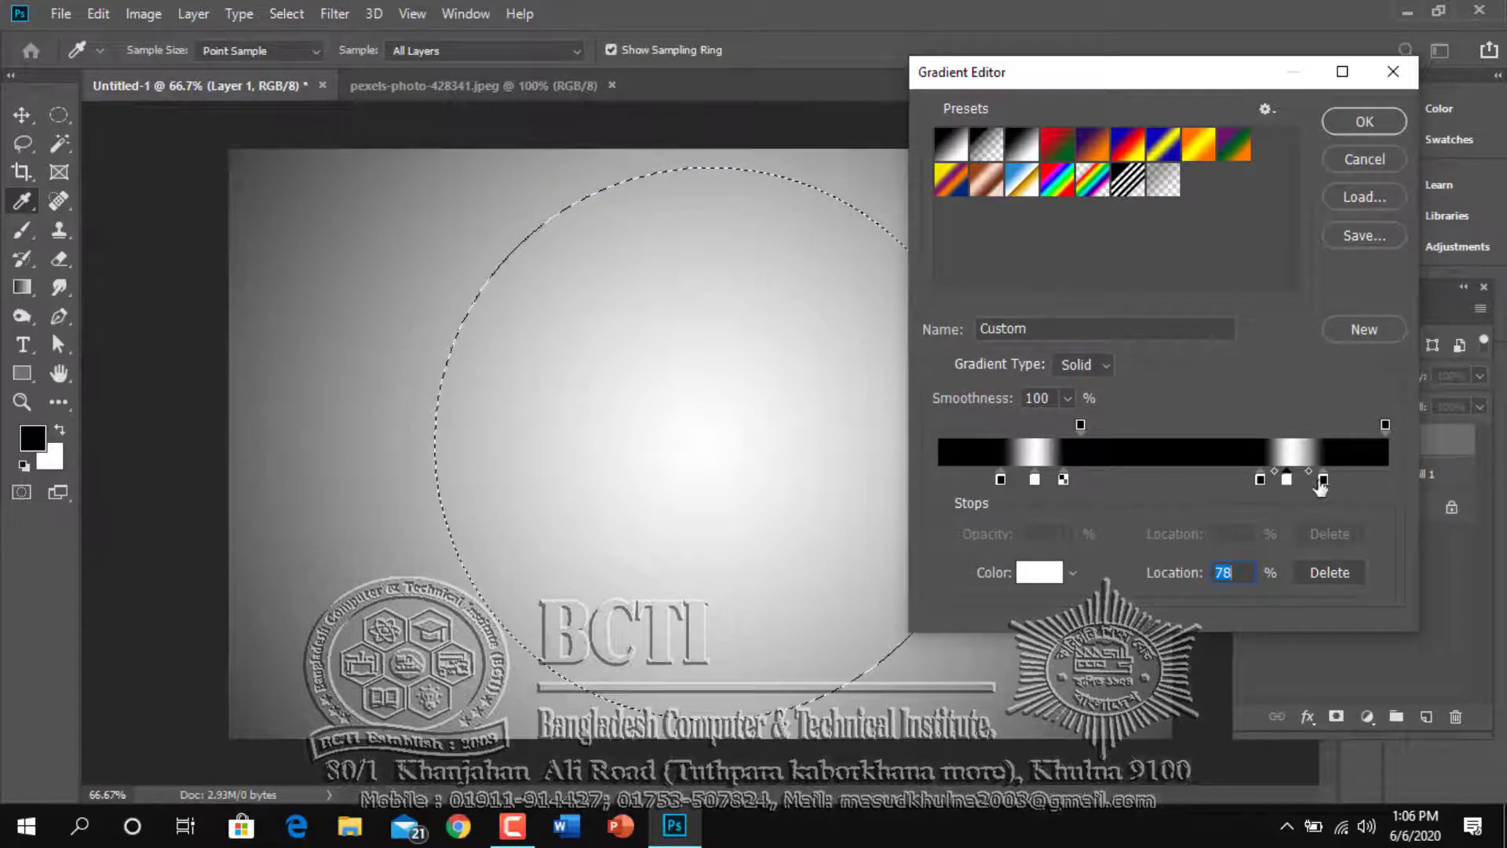
click(1323, 479)
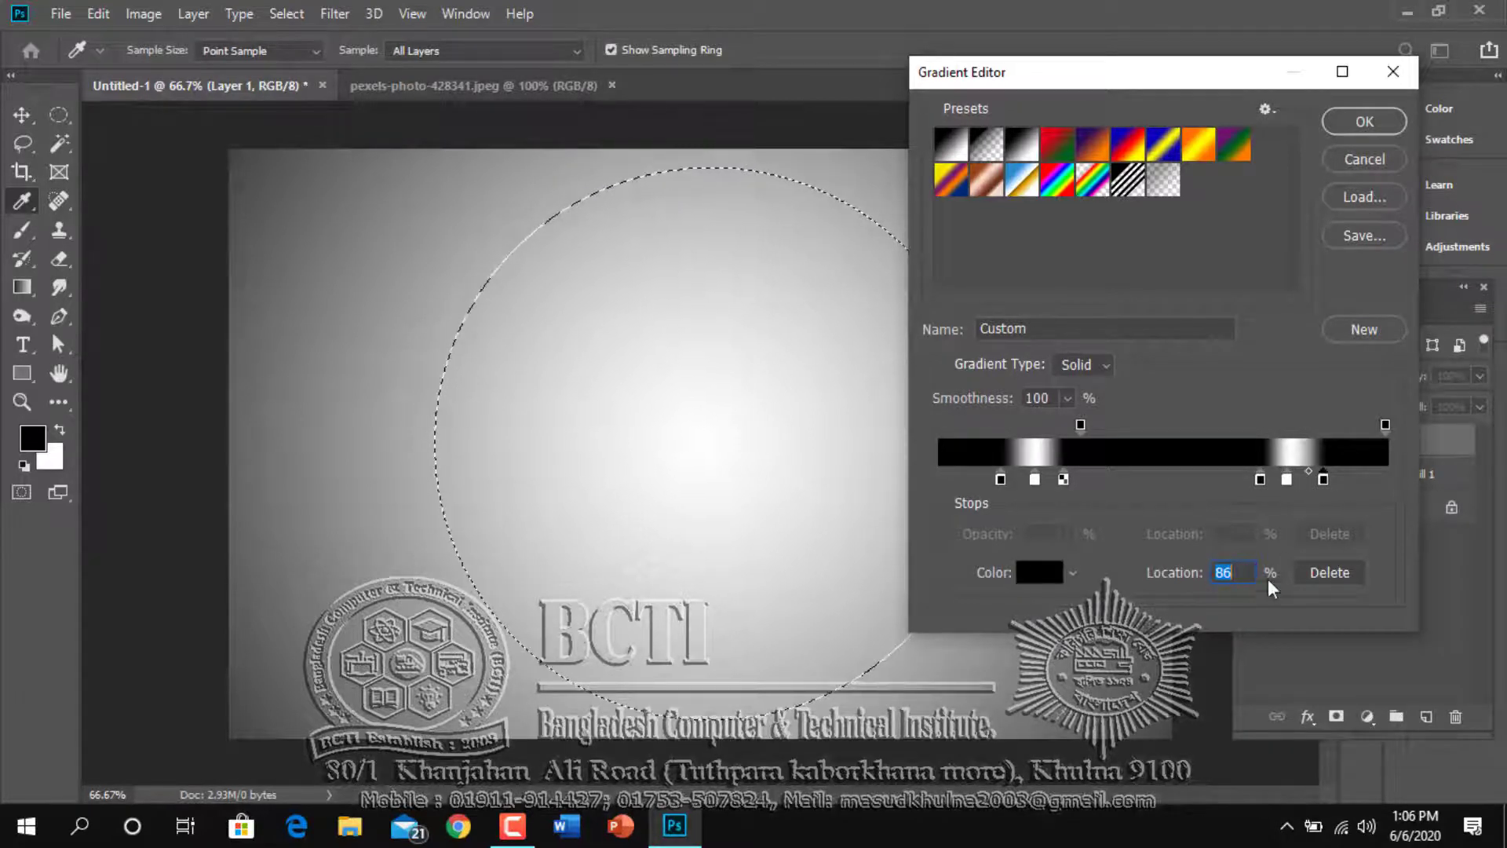
click(1358, 121)
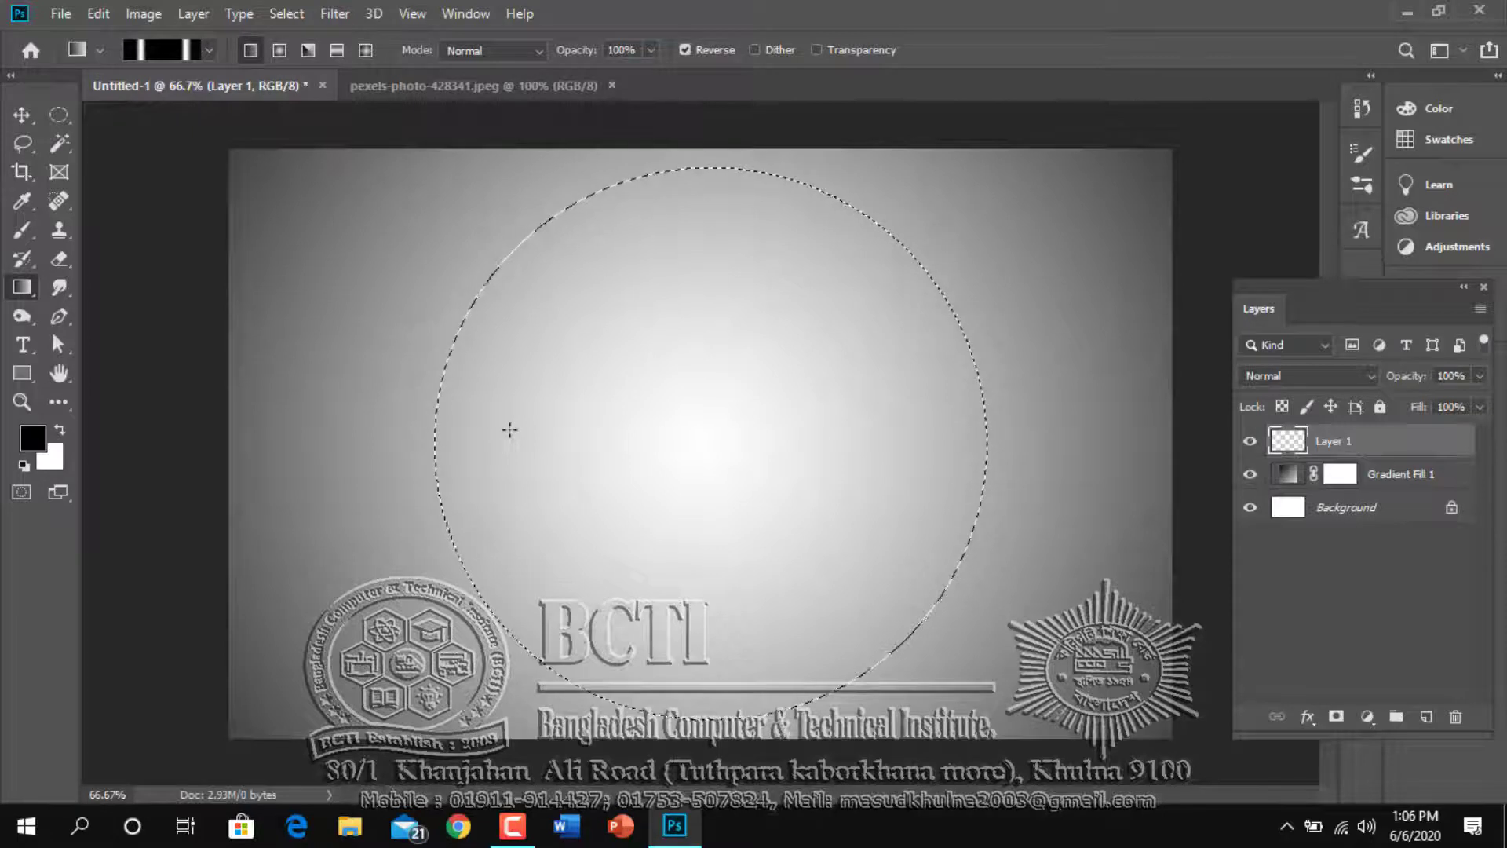
Fill the circular selection with the black-and-white gradient, drawn horizontally from edge to edge, and deselect it
drag(510, 429, 940, 415)
key(ctrl+z)
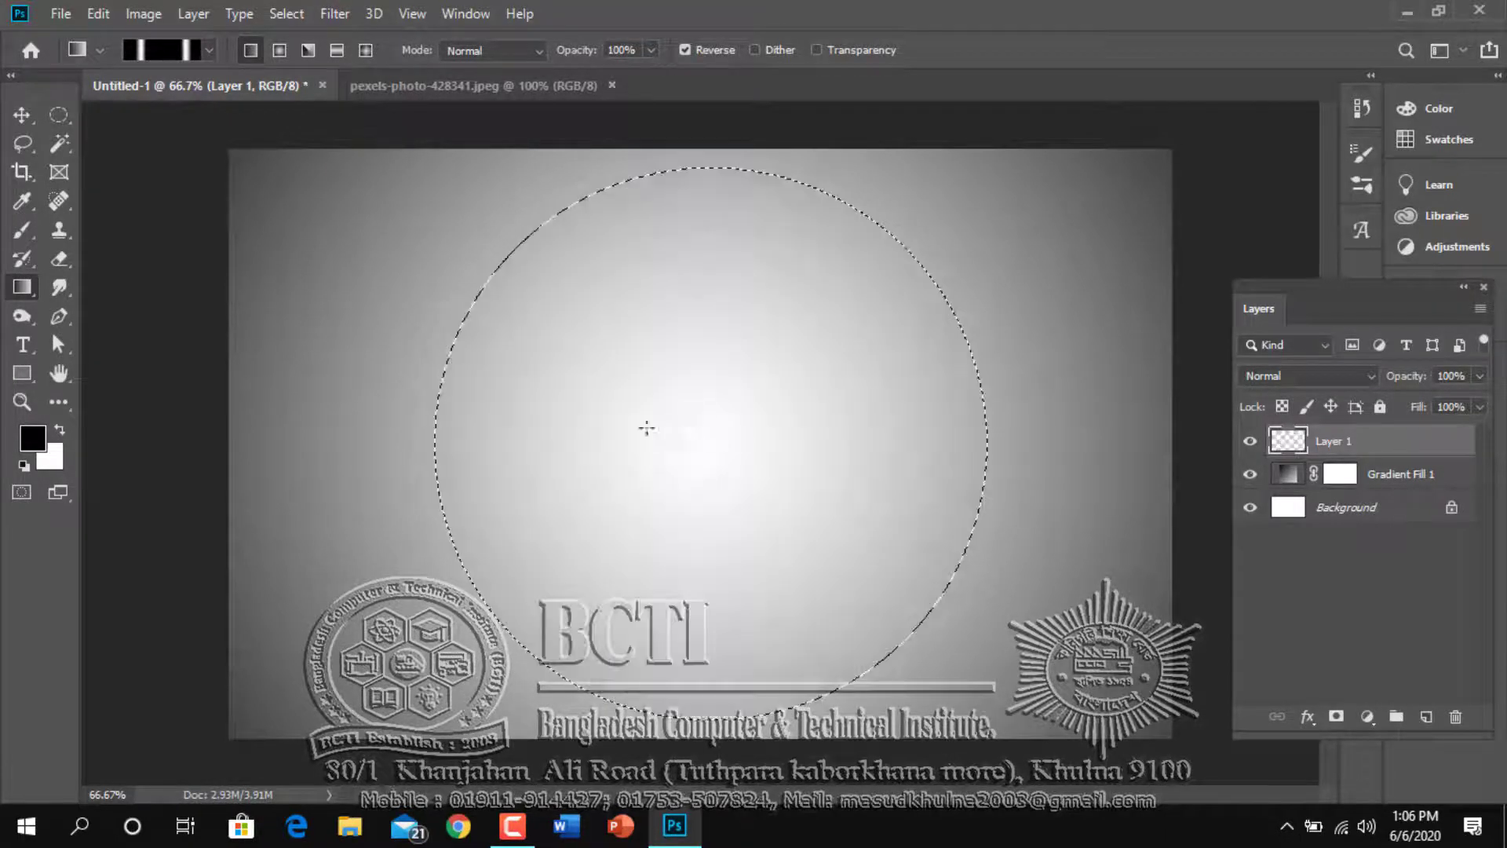
drag(437, 431, 988, 408)
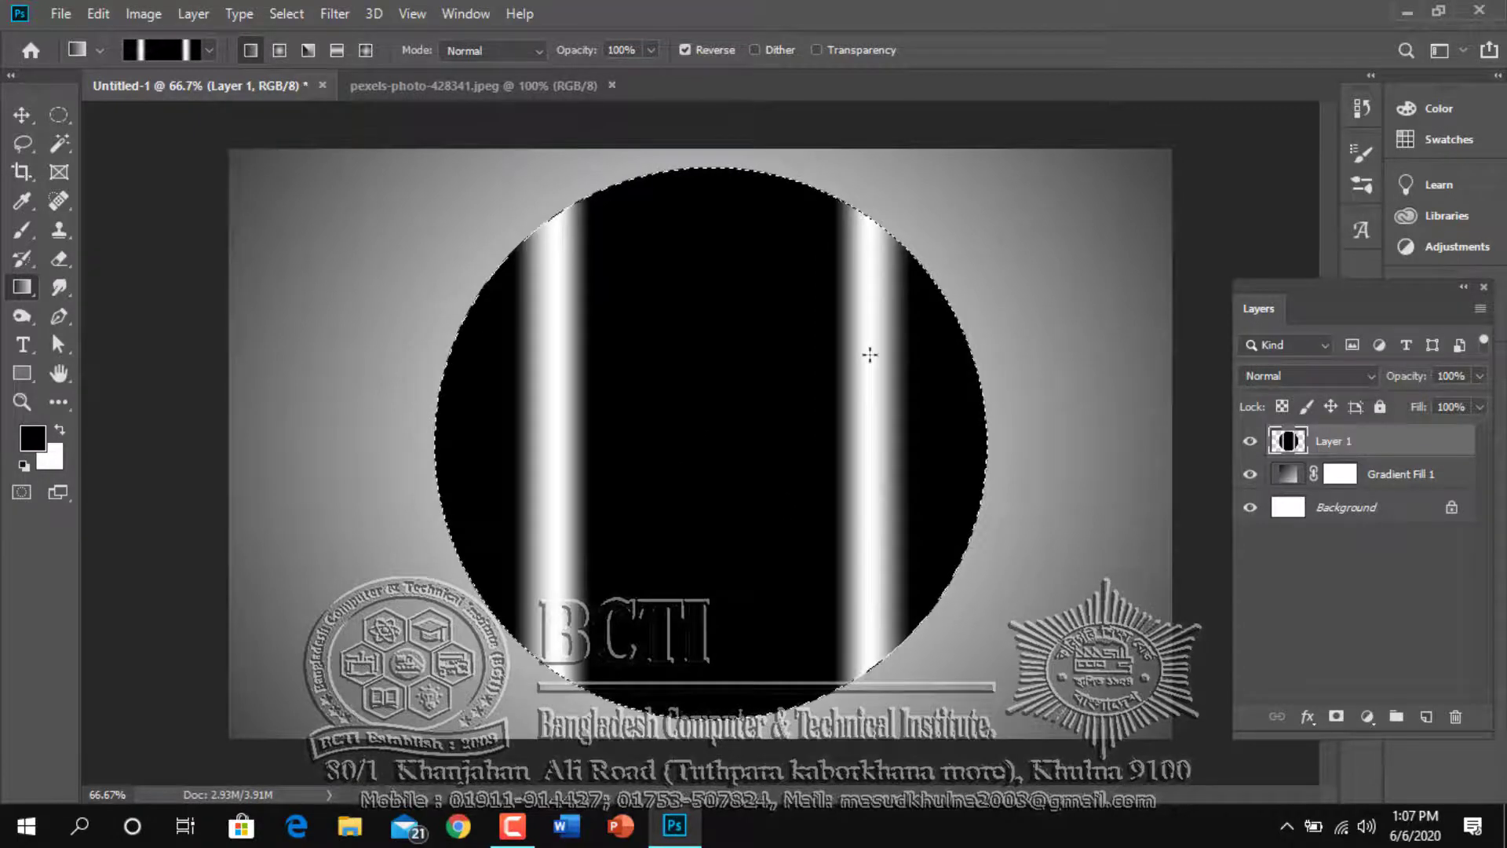
key(ctrl+d)
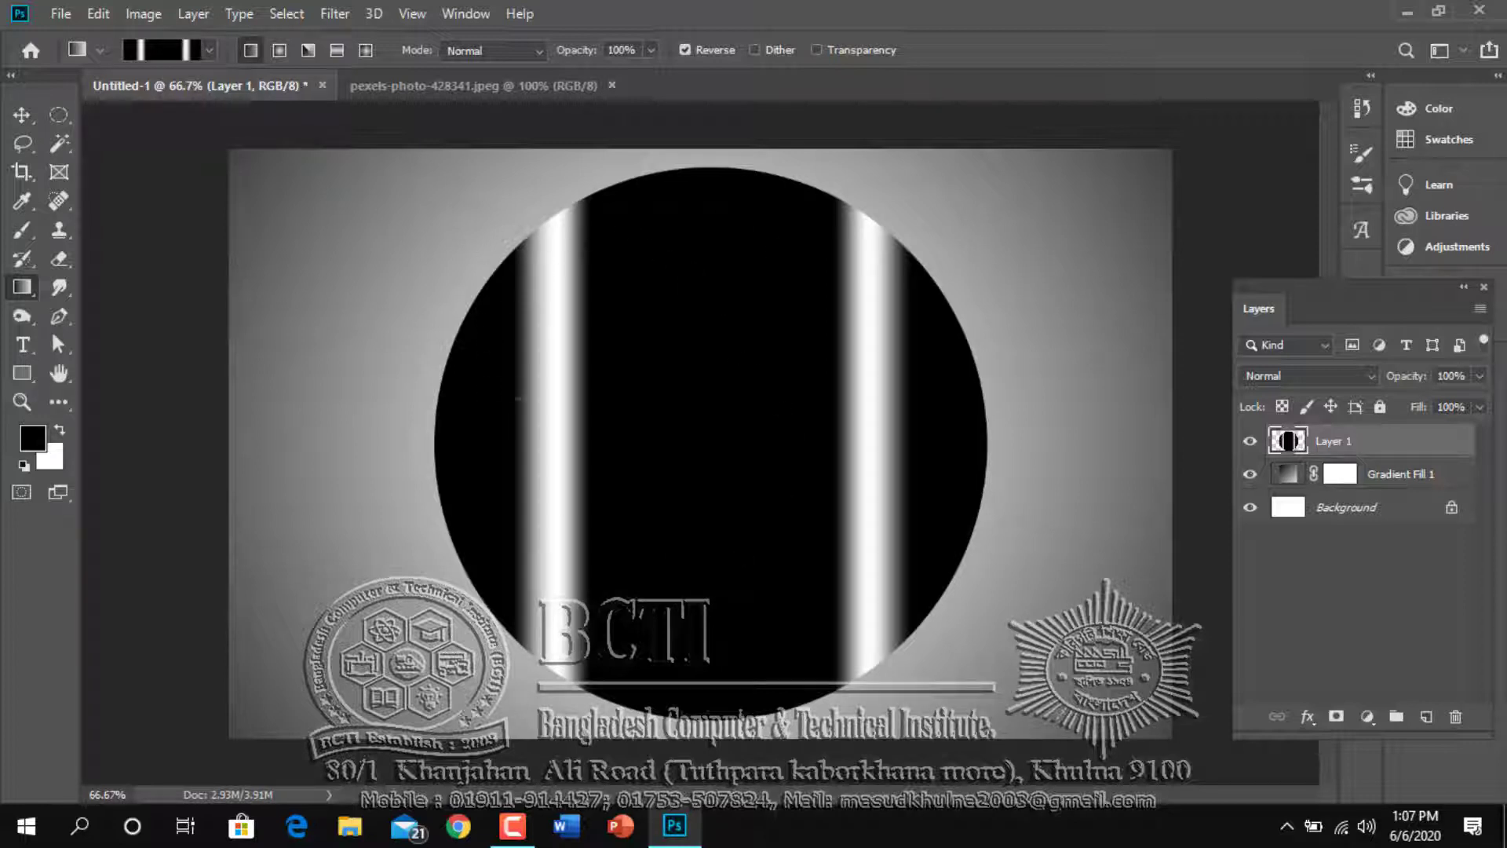
Try a smaller fixed-size elliptical selection, 2.2 in high, inside the striped disc, and deselect it
click(58, 116)
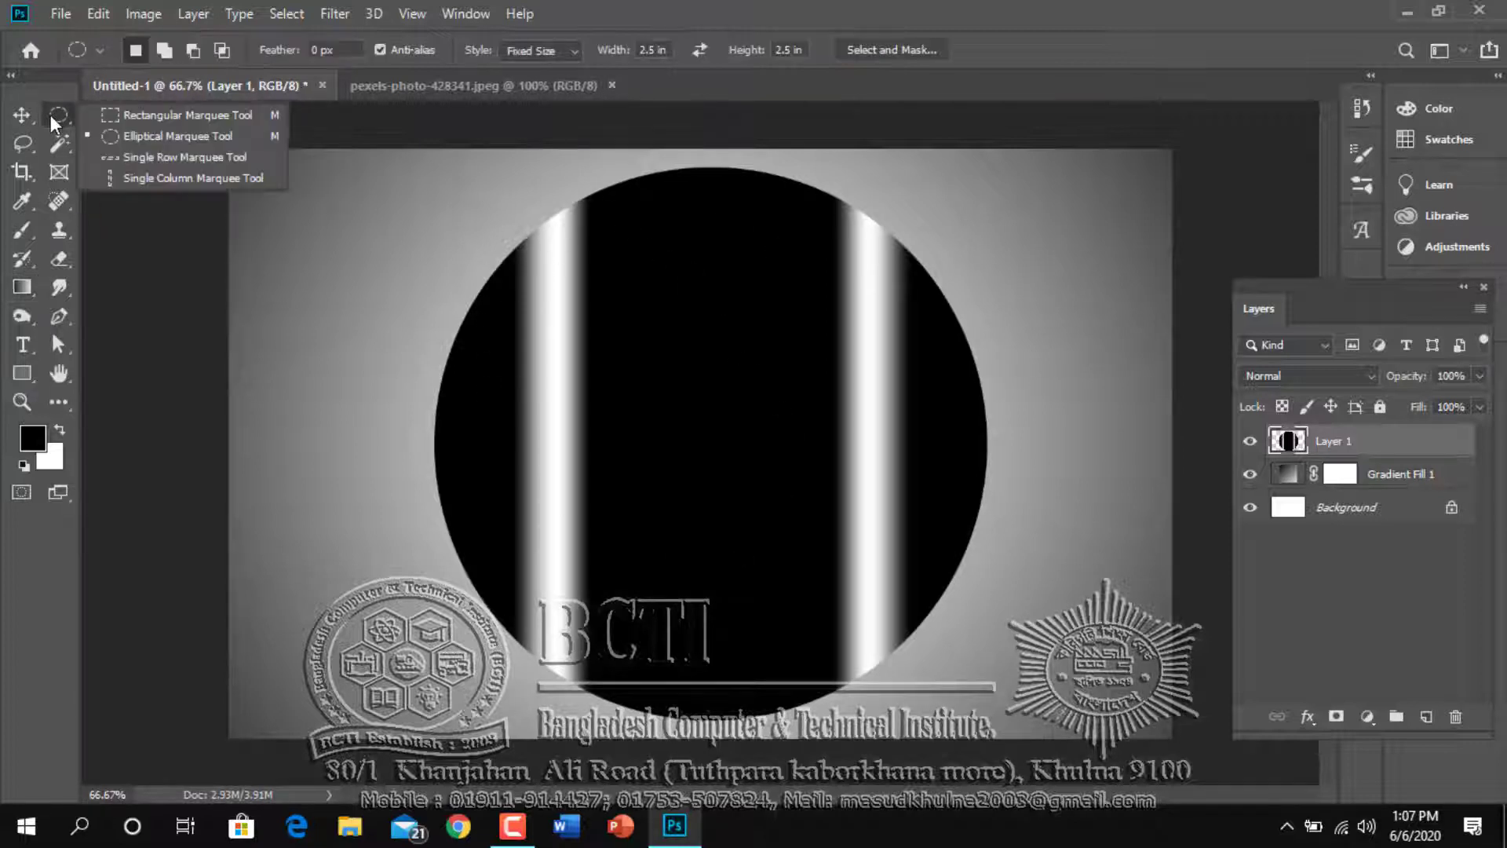
click(119, 135)
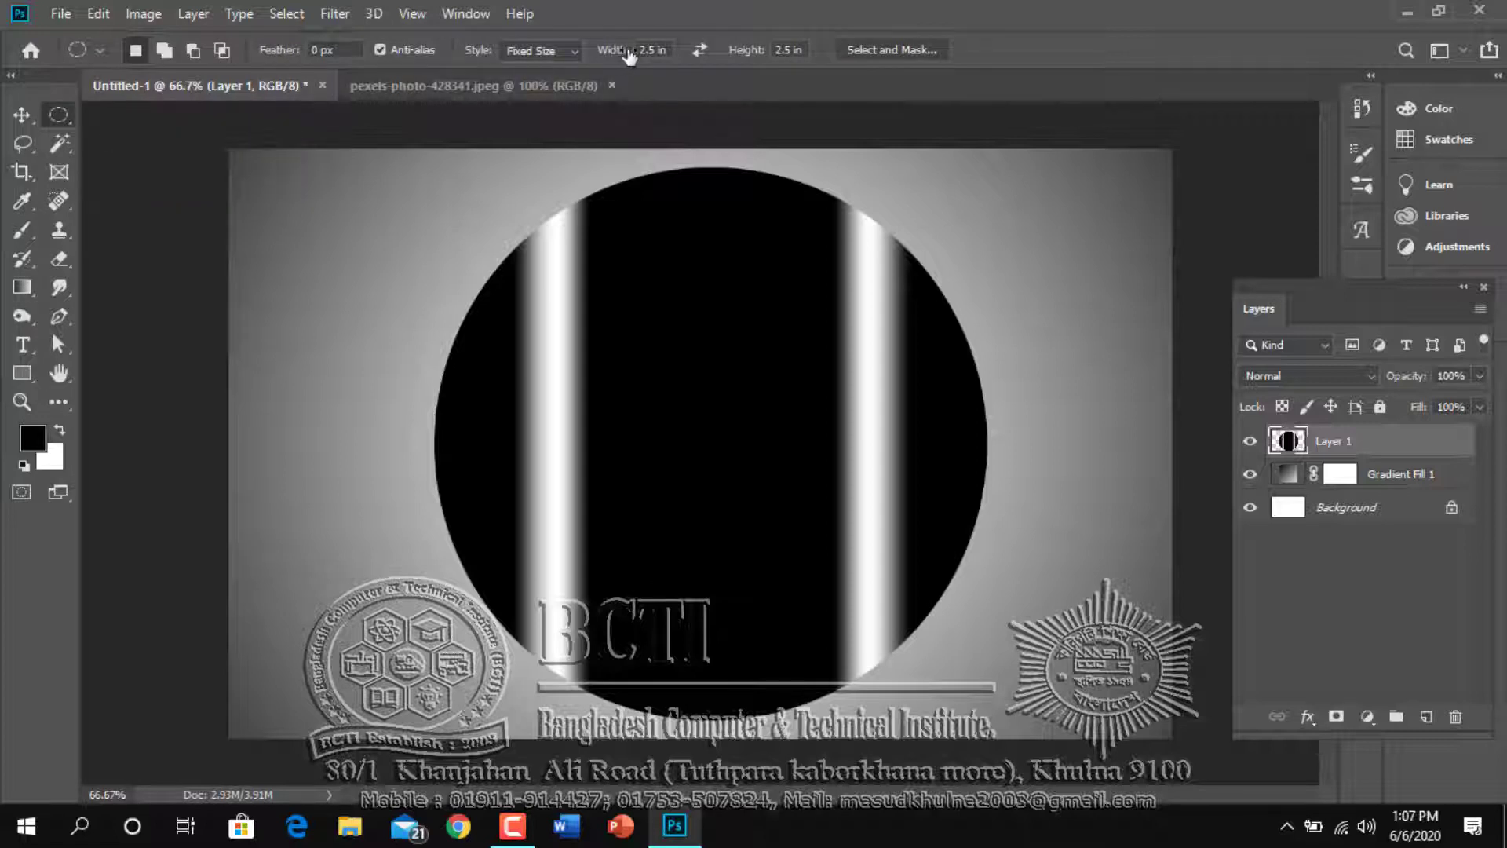
click(651, 51)
click(781, 49)
click(652, 310)
drag(799, 438, 612, 322)
key(ctrl+d)
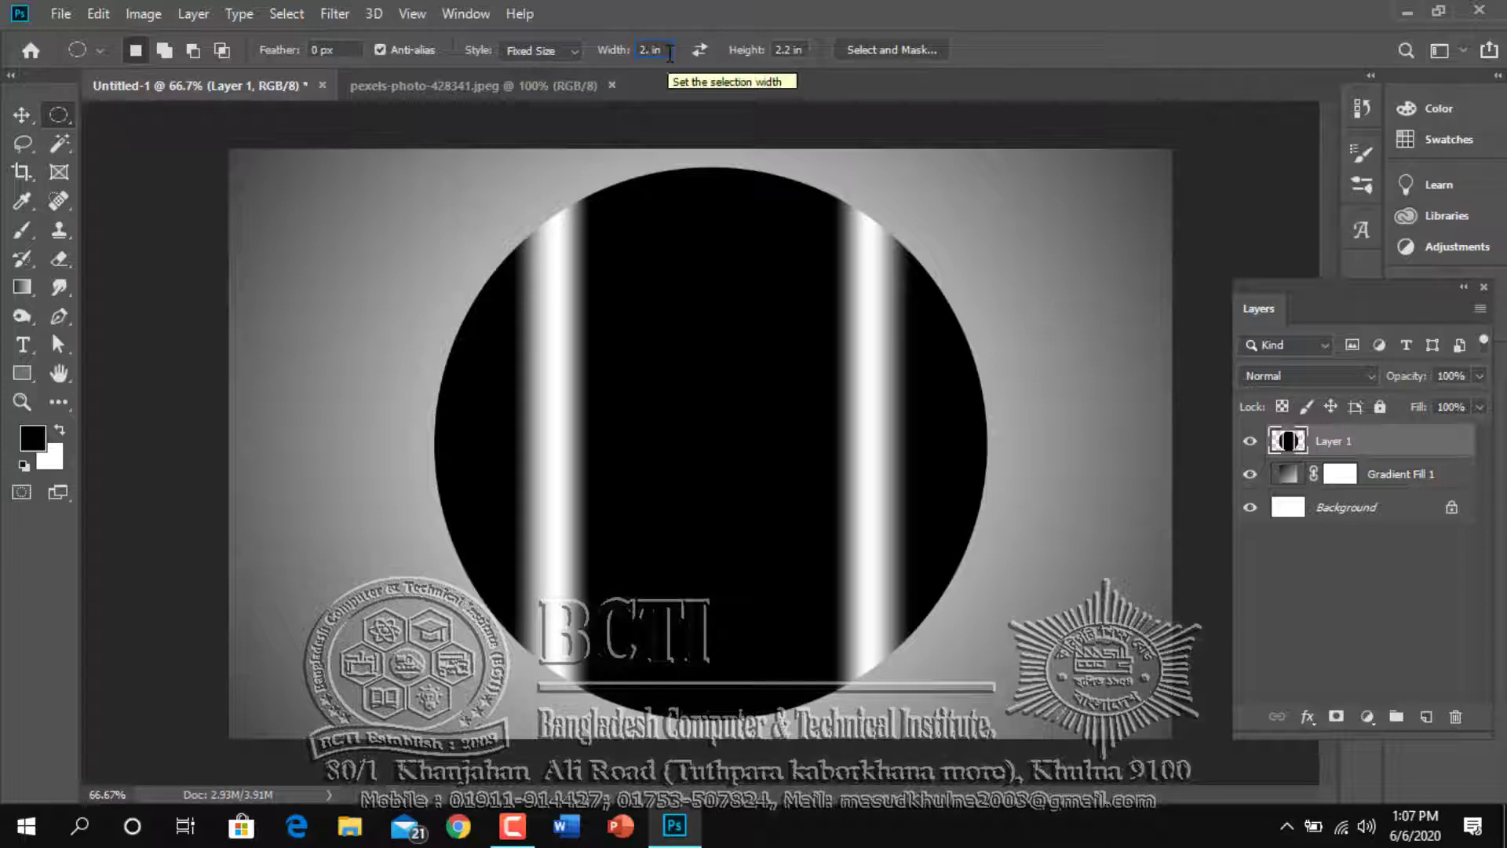
Cut a 2.3 × 2.3 in circle out of the striped disc's centre to leave a thin ring, and clear the selection
text(3)
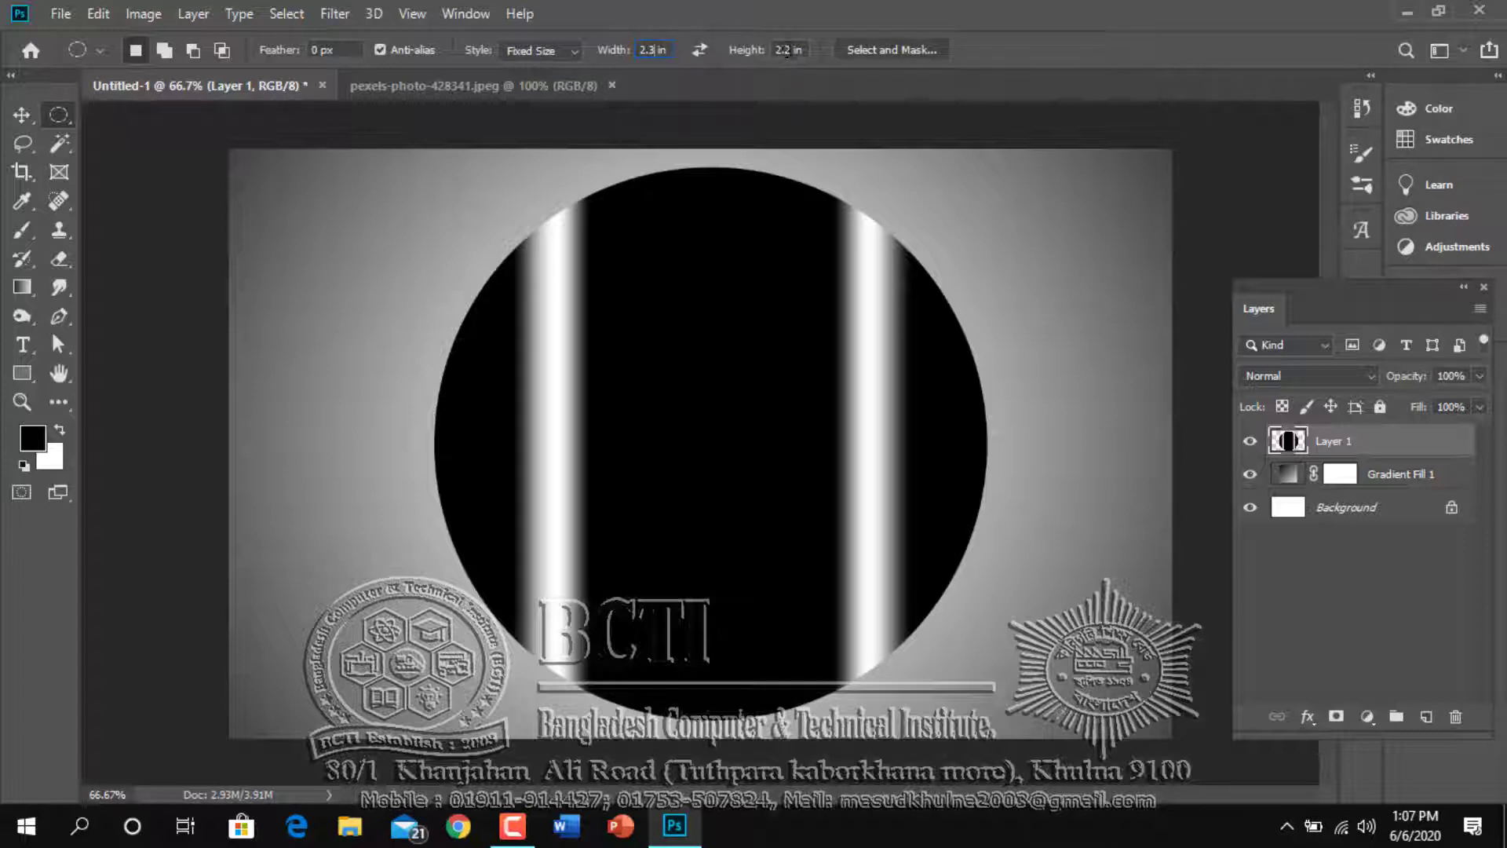
click(814, 57)
text(2.3)
click(581, 338)
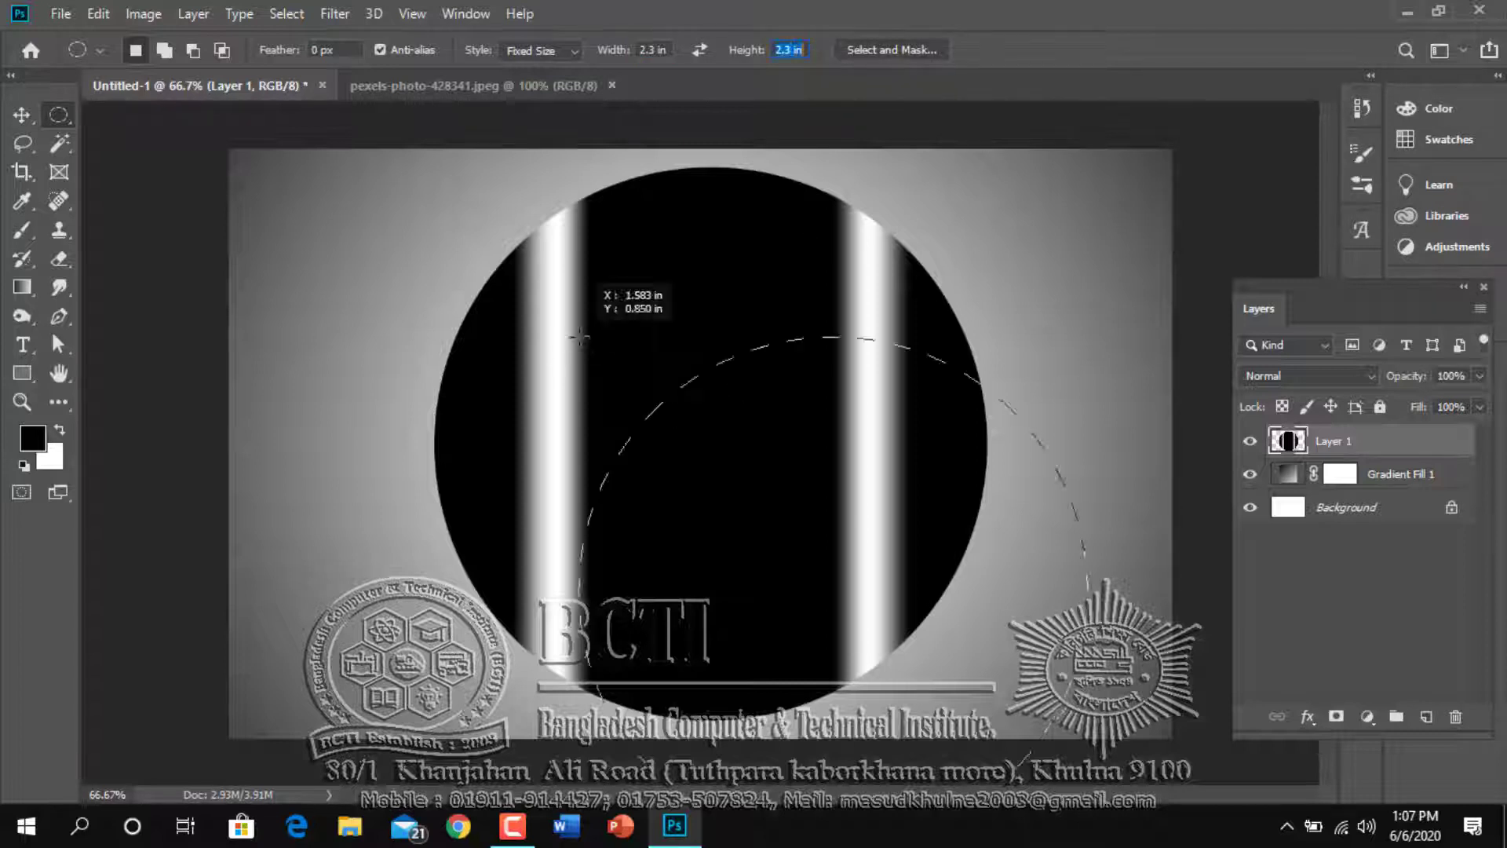
drag(731, 472, 611, 331)
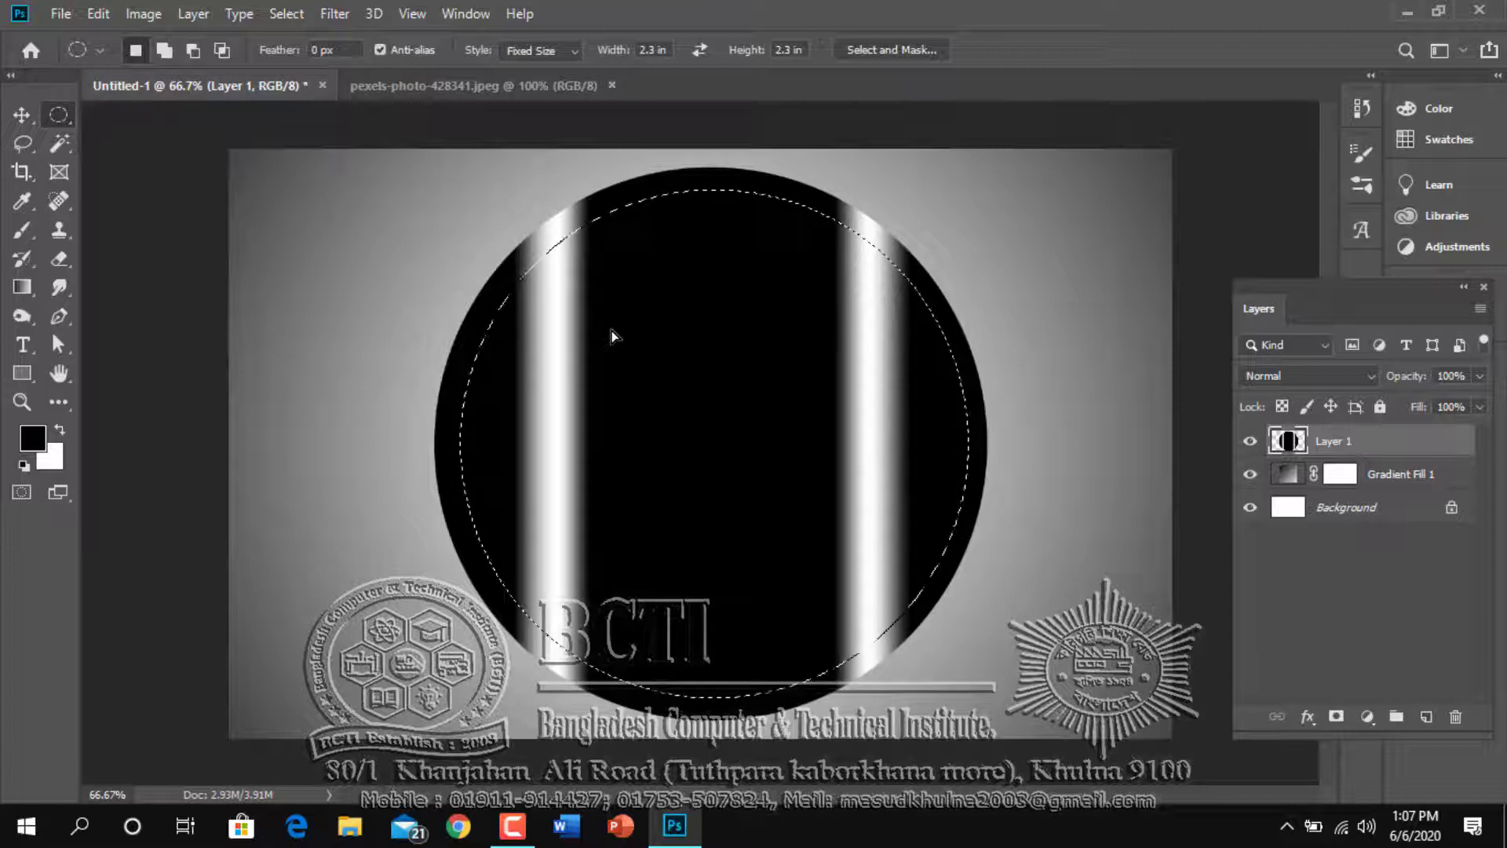
key(Delete)
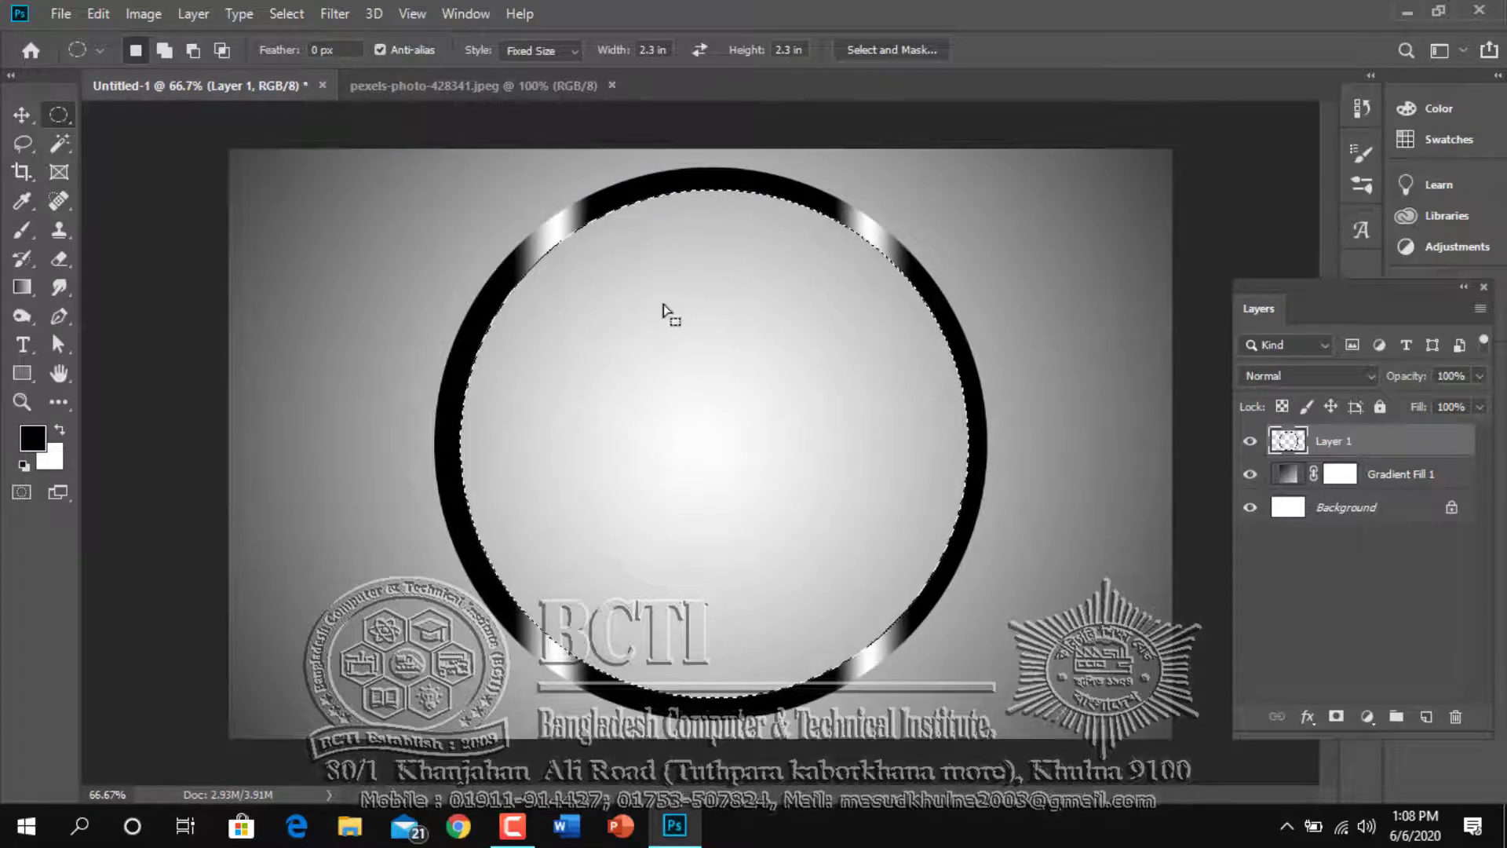
key(ctrl+d)
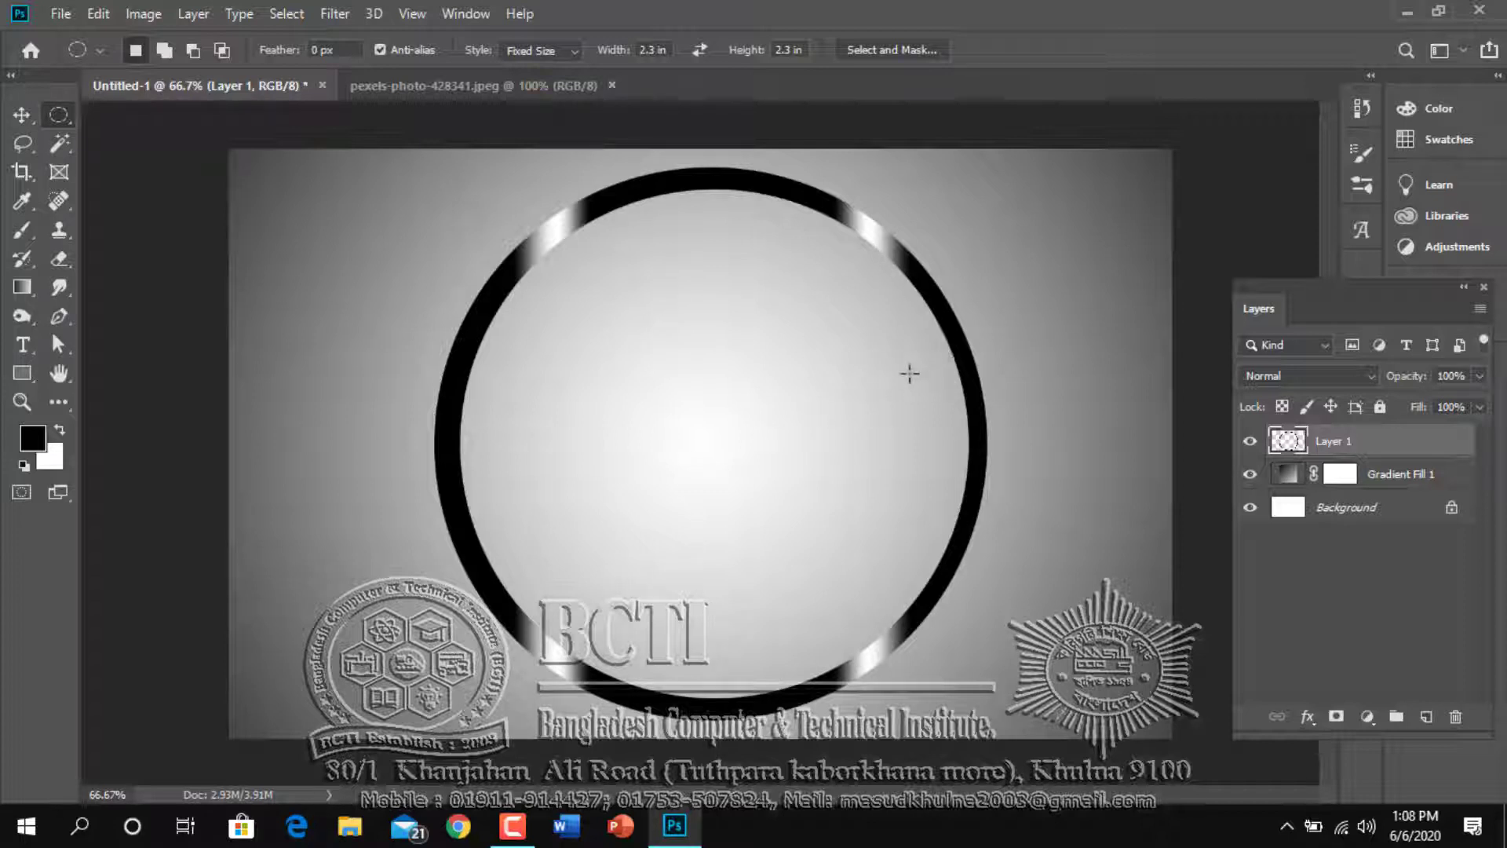
Duplicate the ring layer
key(ctrl+j)
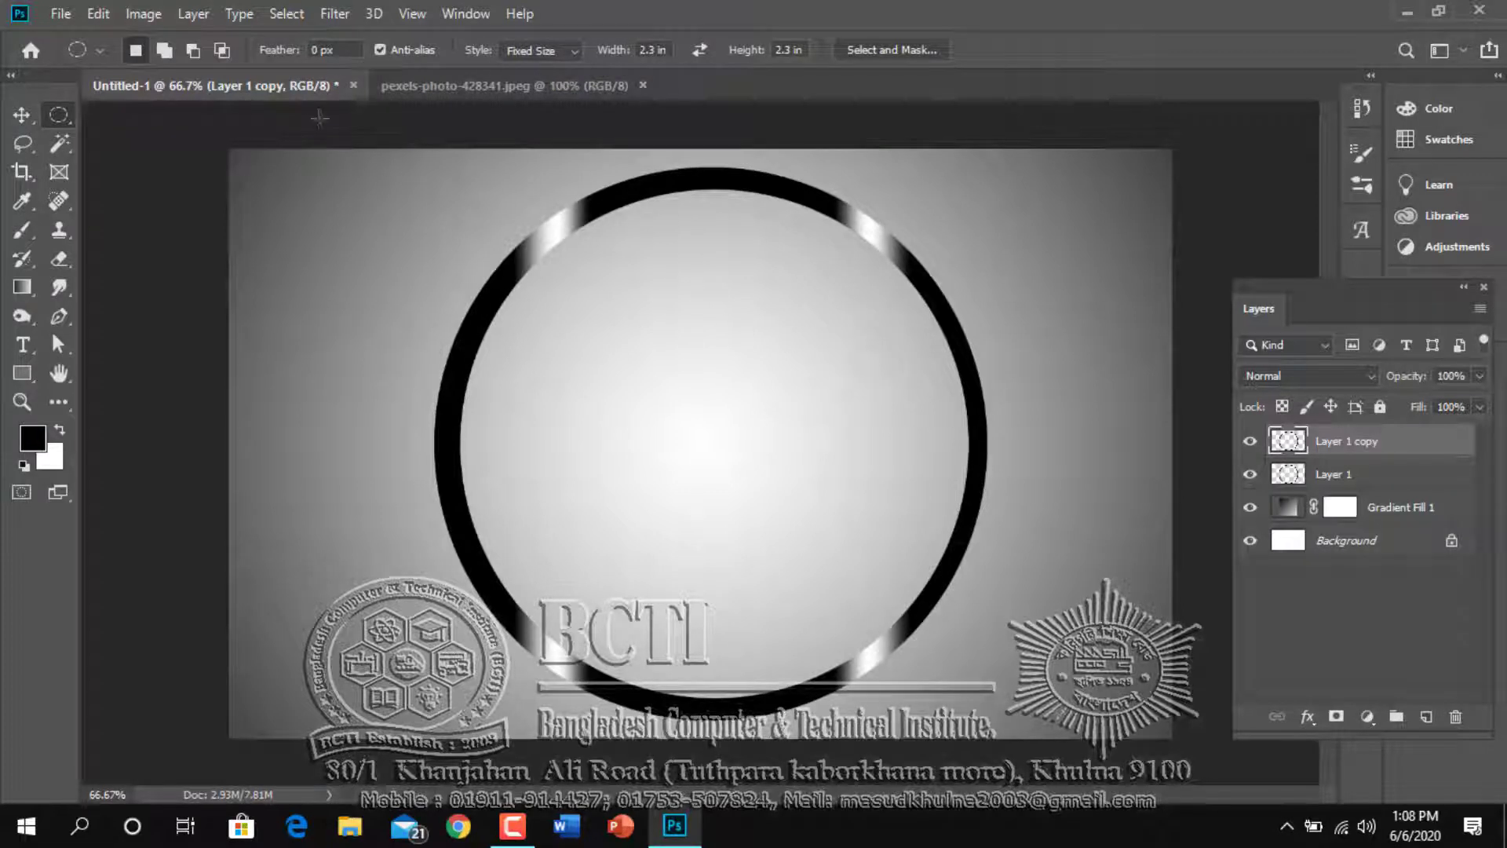
Scale the duplicate ring to about 87.6% × 86% so it sits inside the original, and merge the two ring layers
click(99, 14)
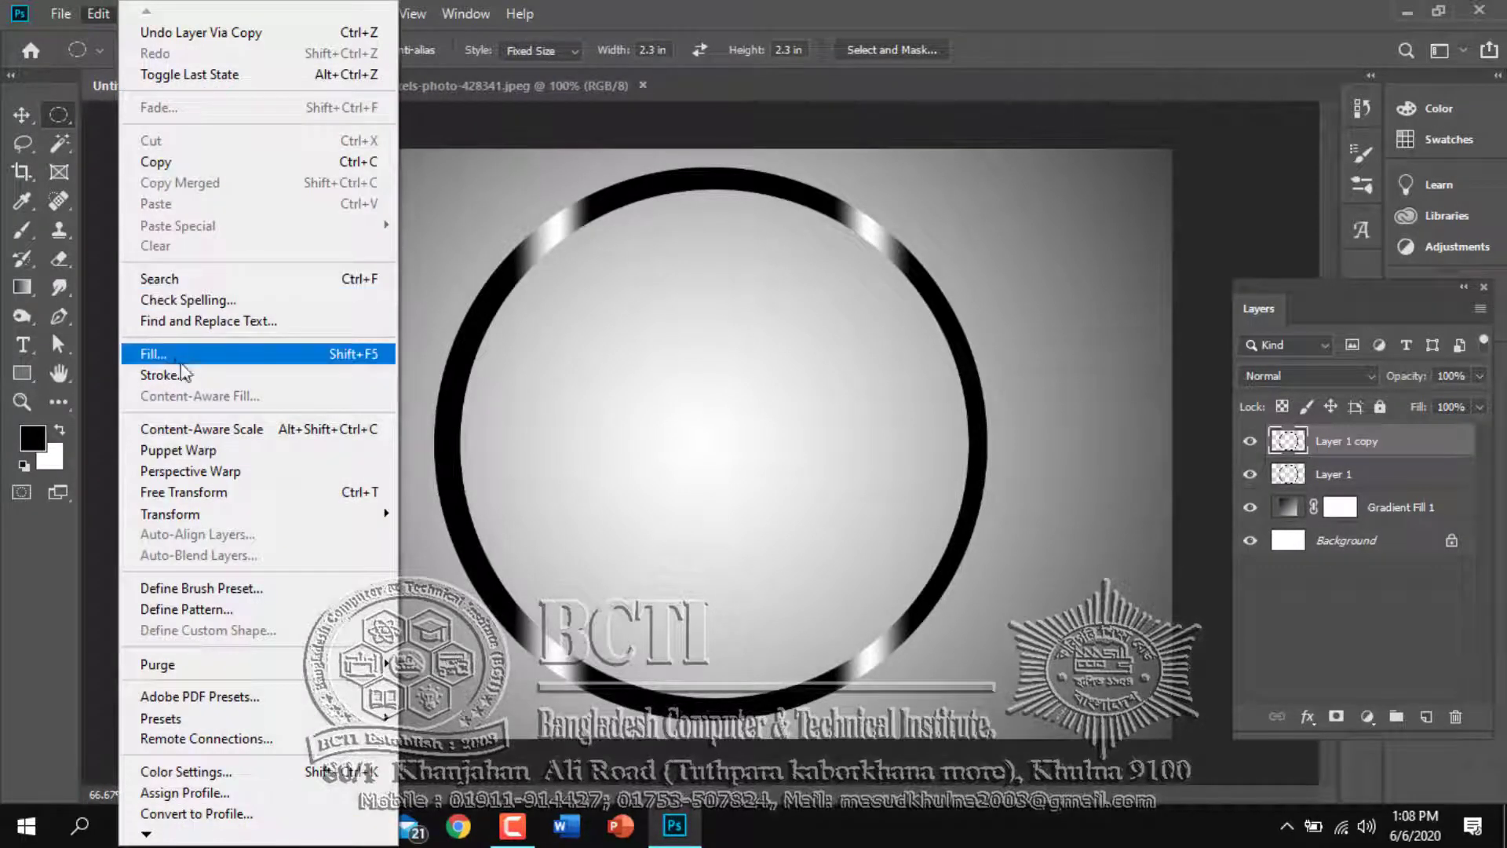
click(196, 492)
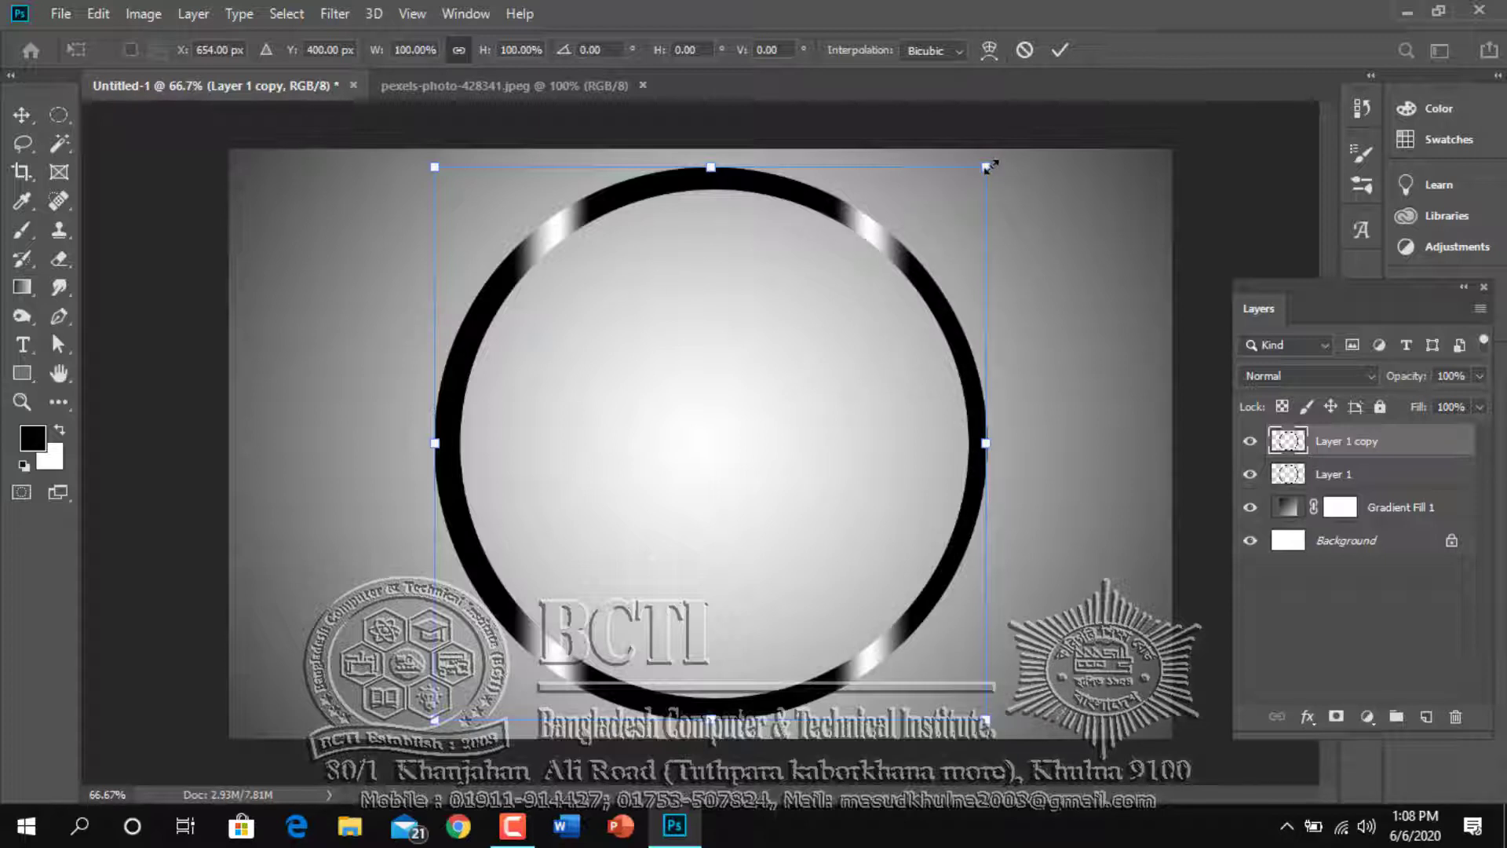
drag(987, 167, 956, 205)
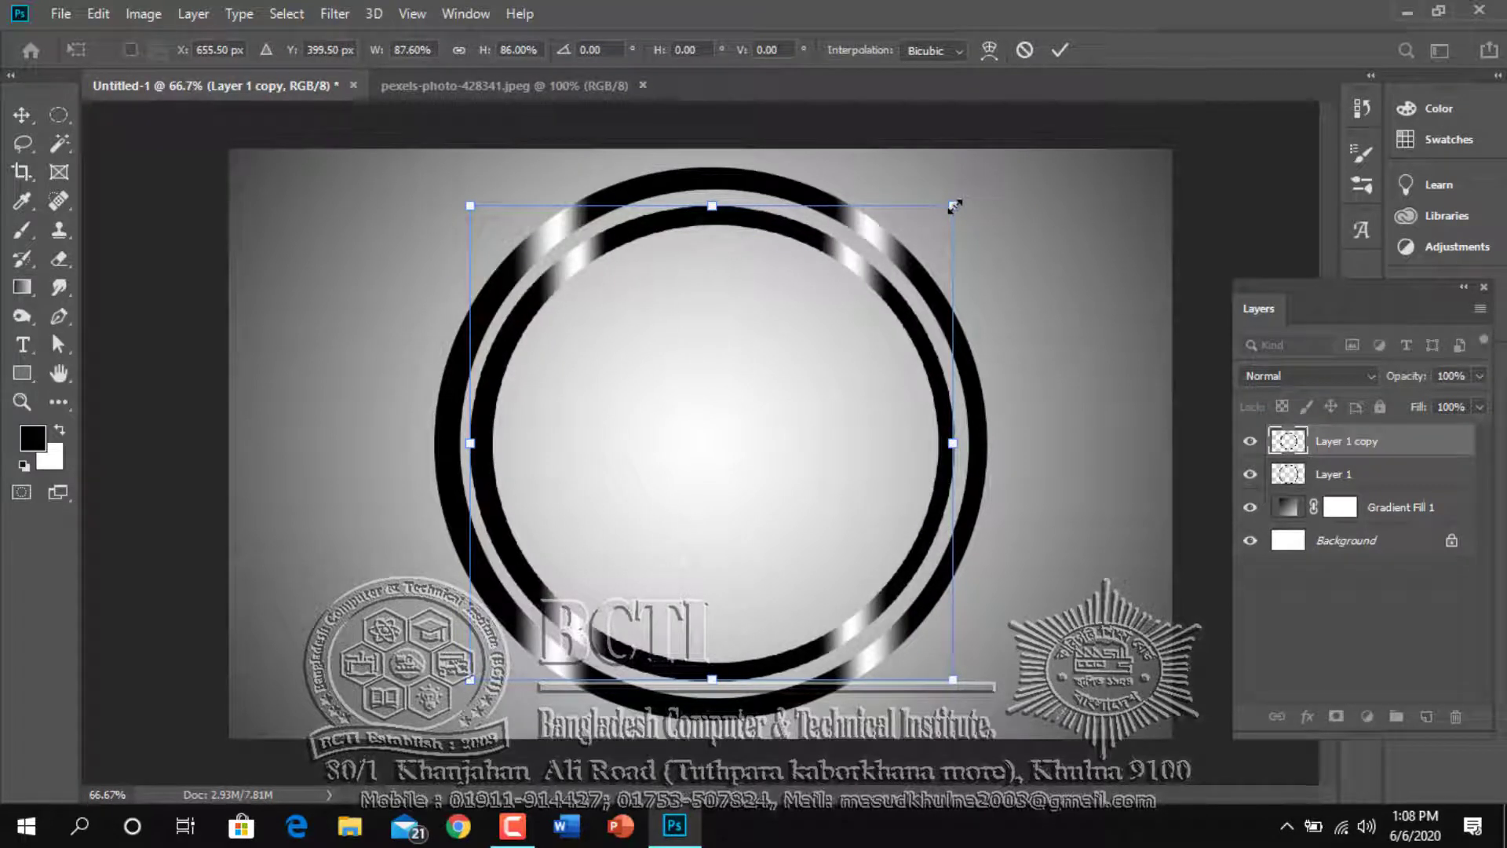
key(Return)
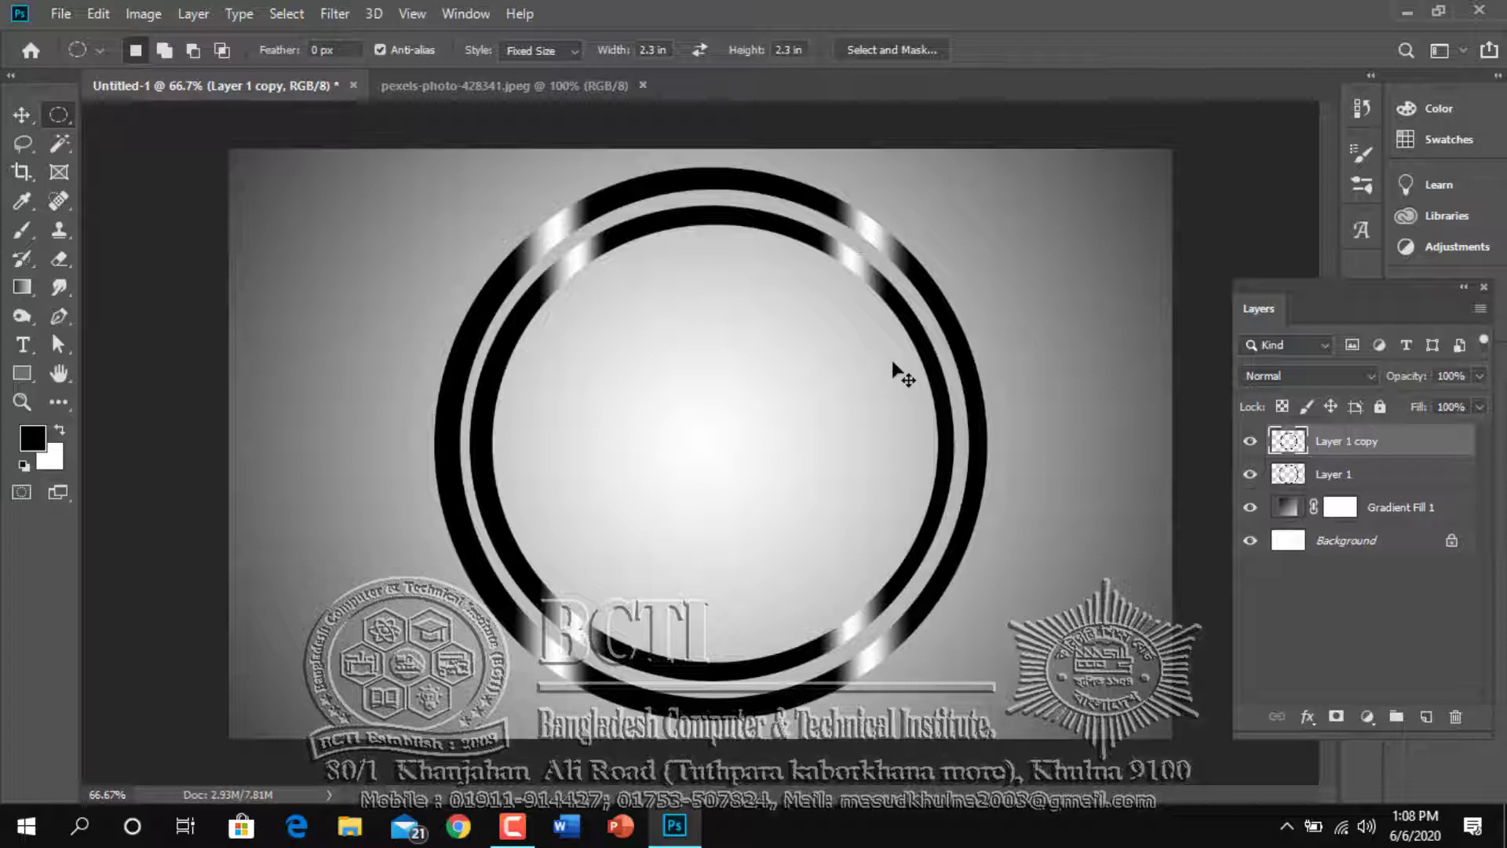
key(ctrl+z)
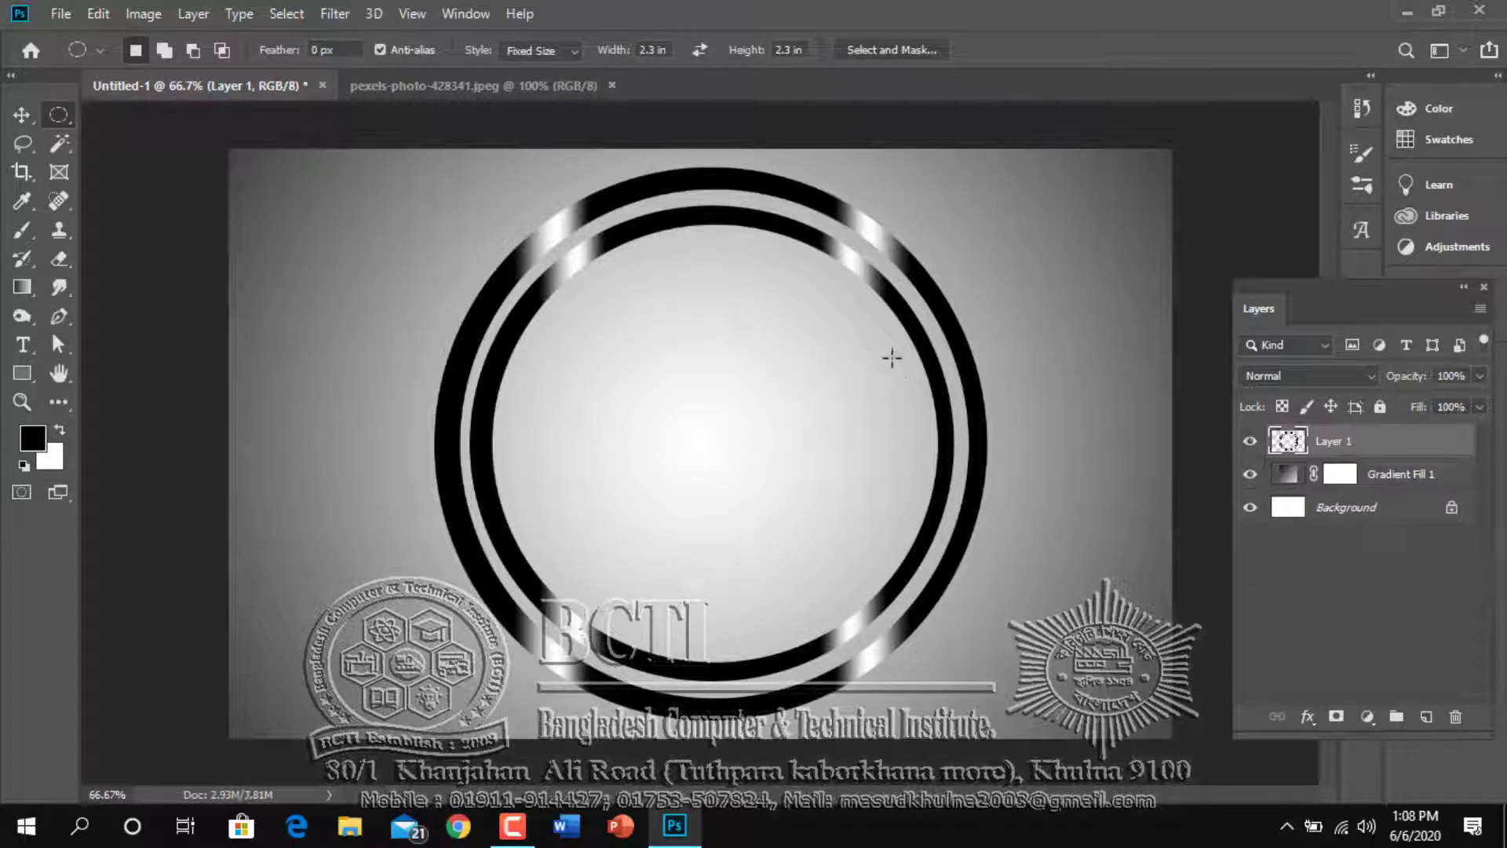
Duplicate the double-ring layer, shrink the copy from its centre to nest inside the inner ring, and merge it down
key(ctrl+j)
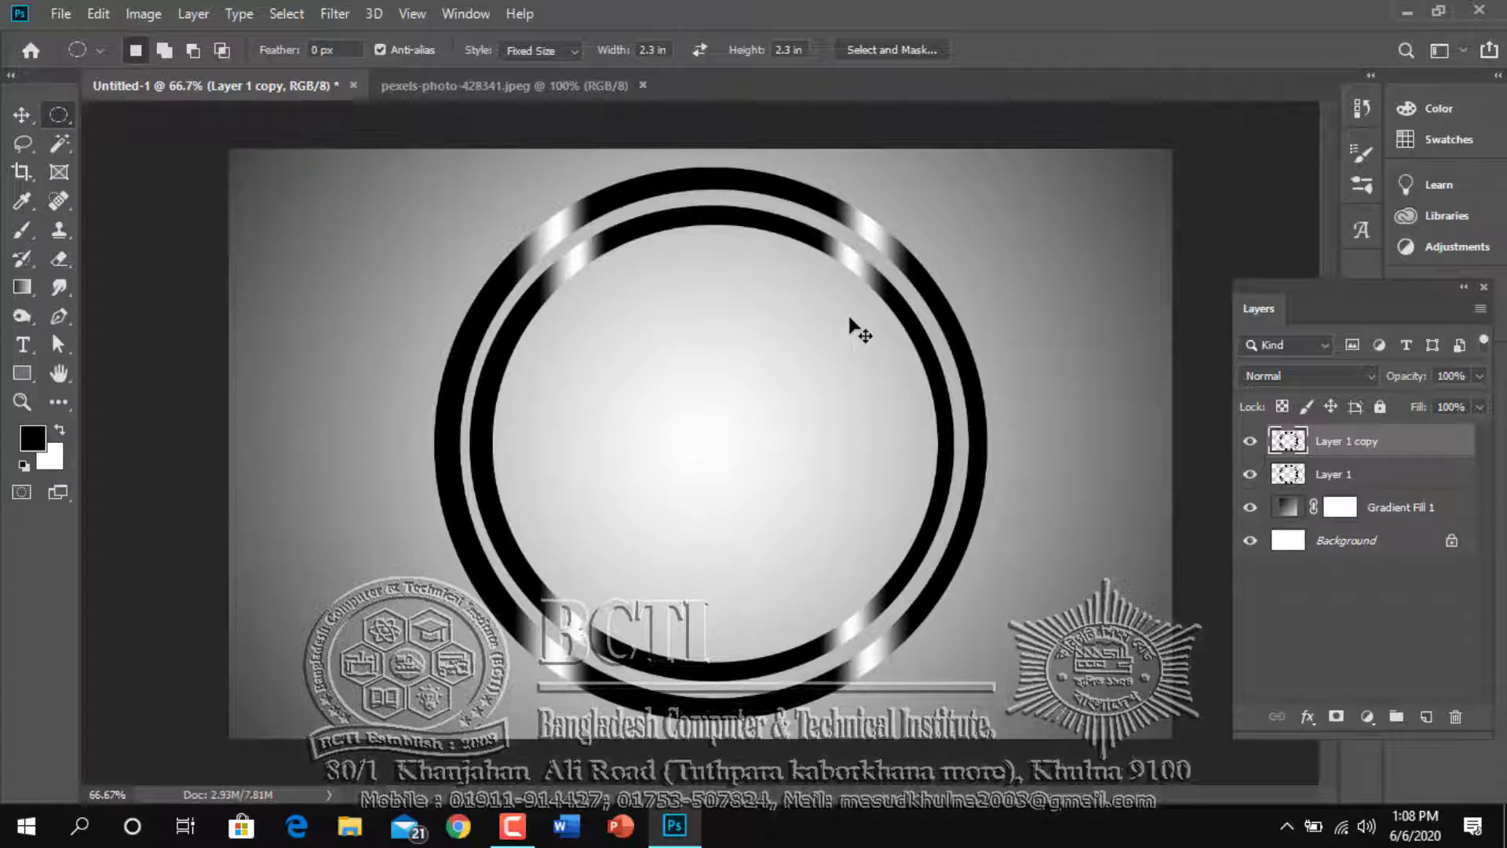
key(ctrl+t)
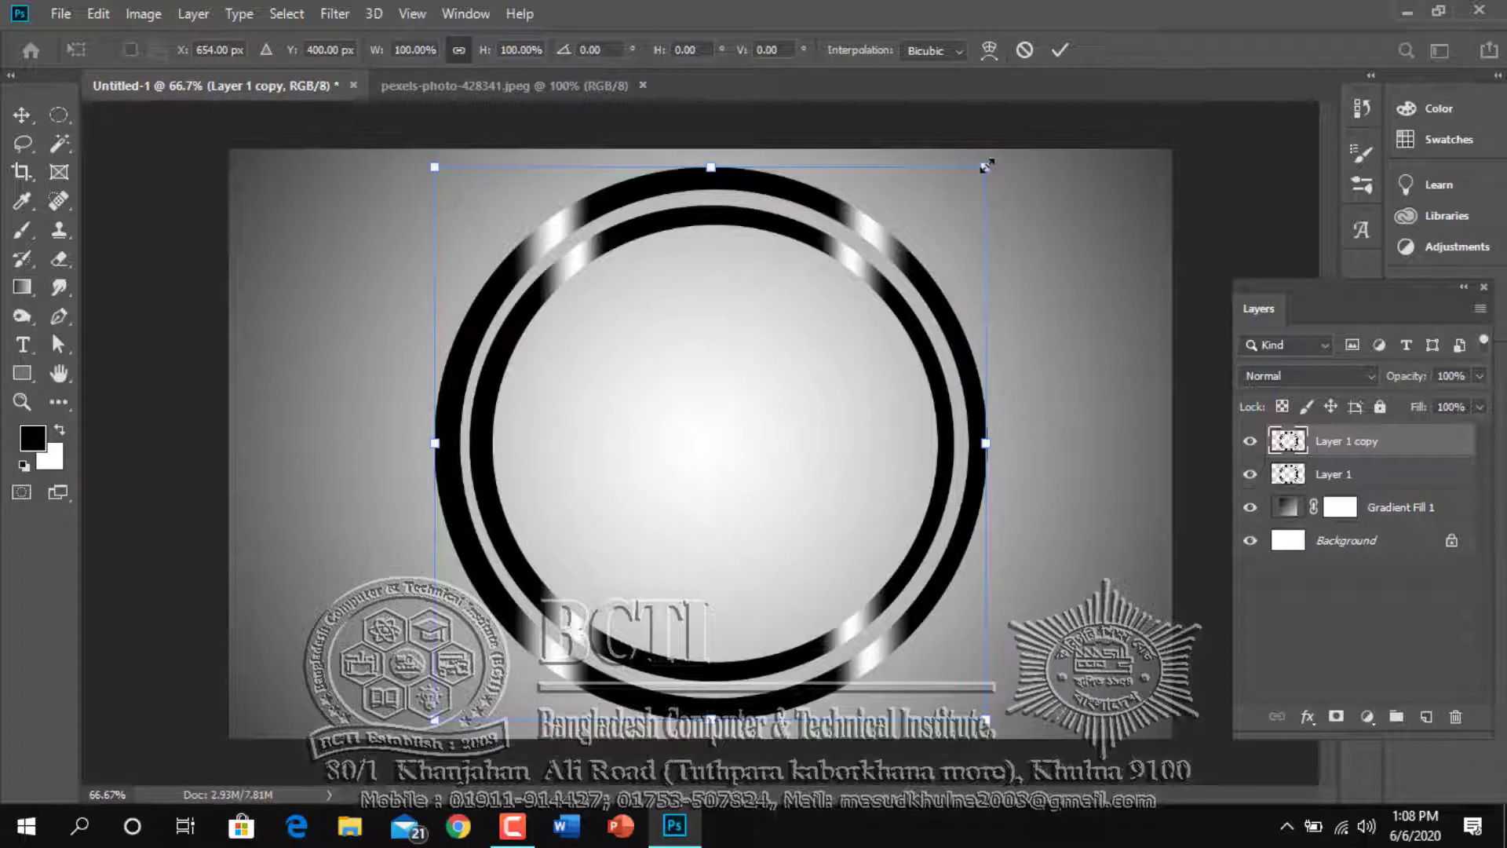
drag(987, 166, 918, 236)
key(Return)
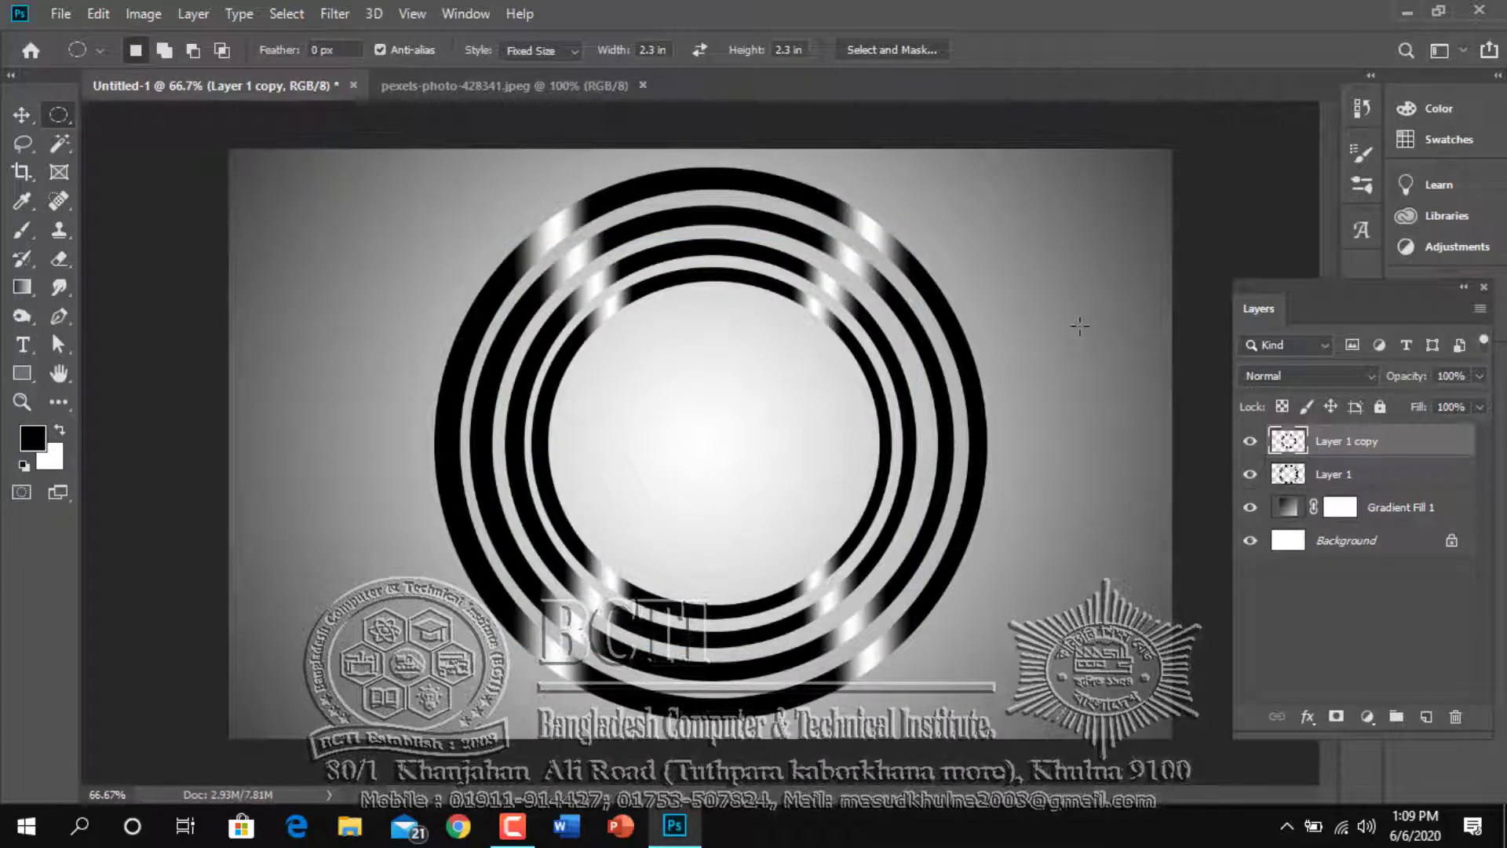
key(ctrl+z)
Duplicate the four-ring layer, scale the copy to about 56.8% × 55.2%, and nudge it 3 px right to centre it
key(ctrl+shift+z)
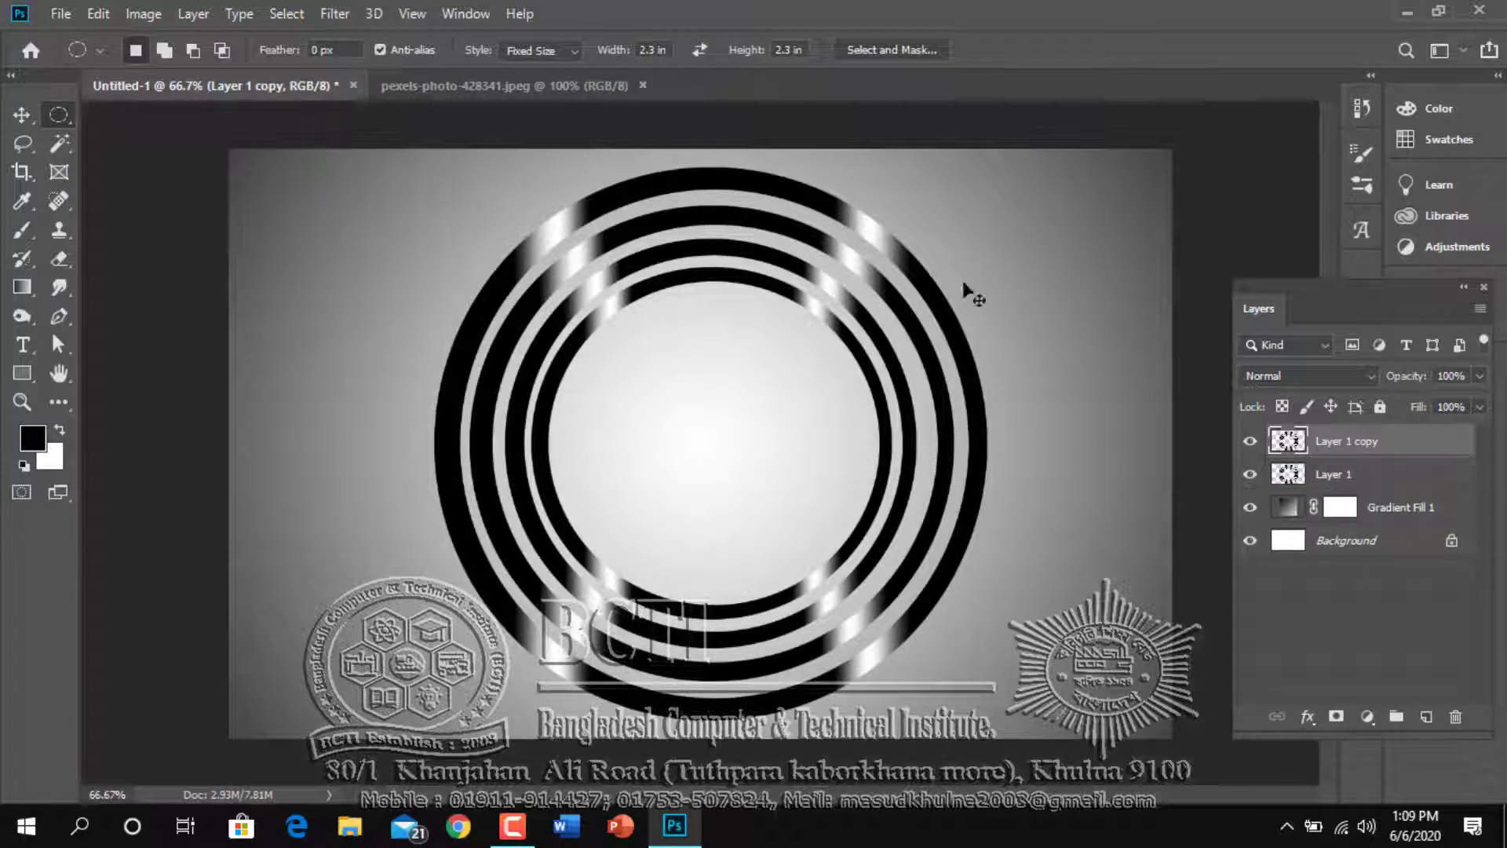
key(ctrl+t)
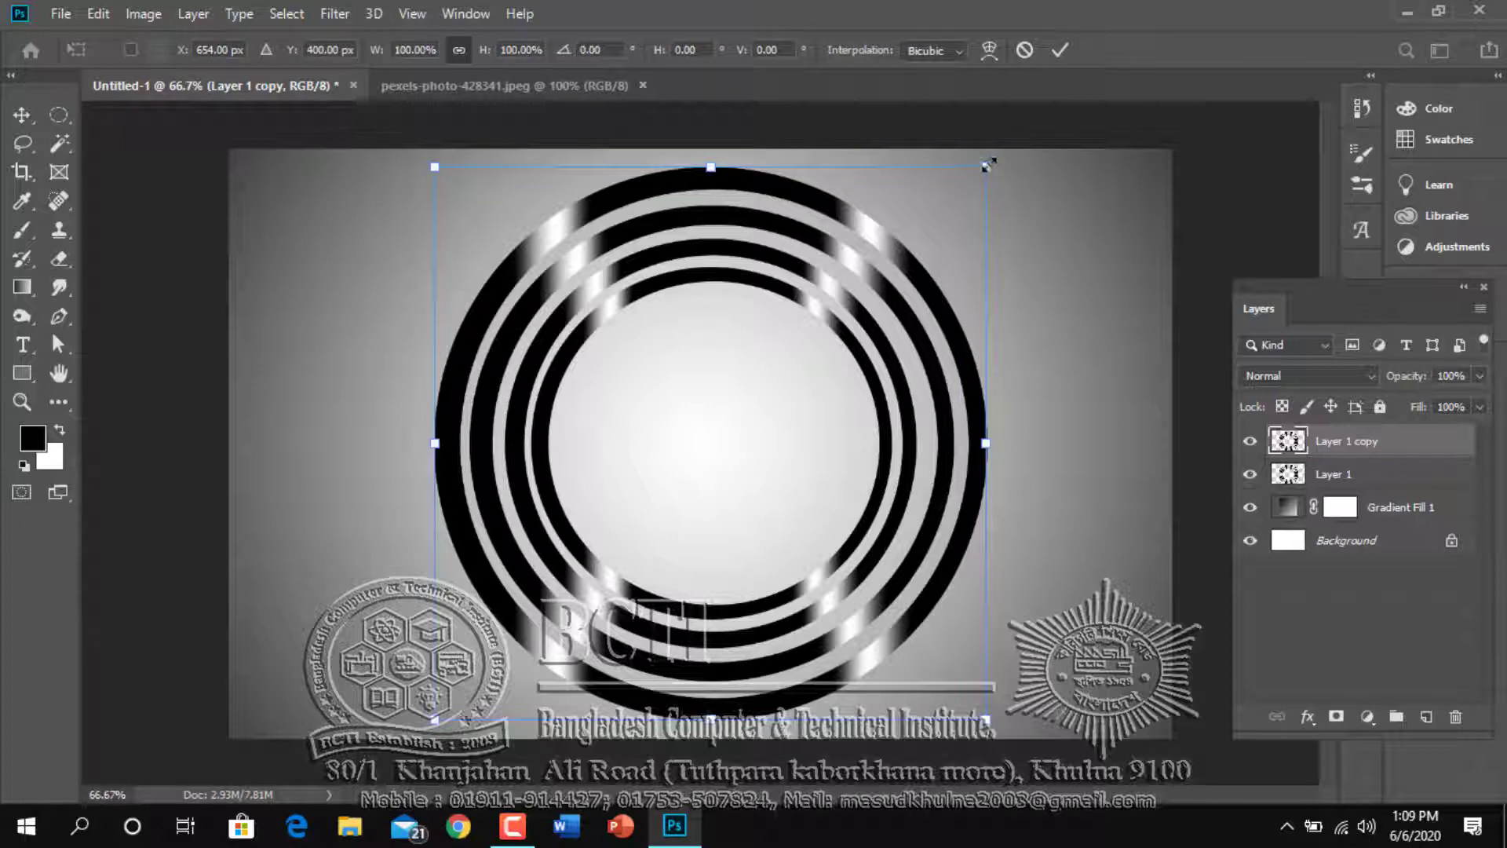
drag(987, 169, 869, 289)
key(Right)
key(Right)
key(Right)
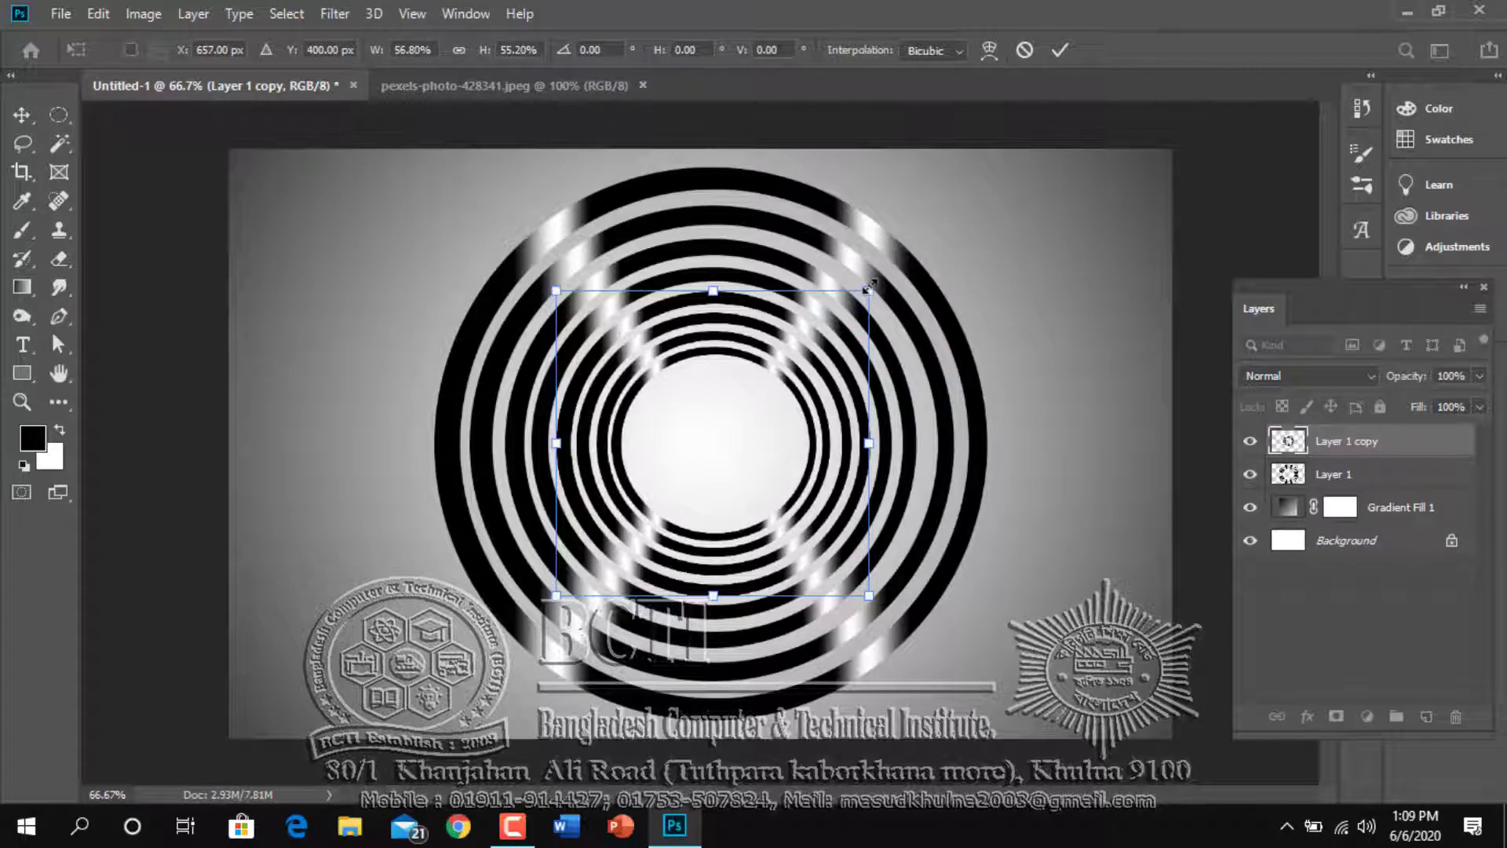
key(Return)
key(m)
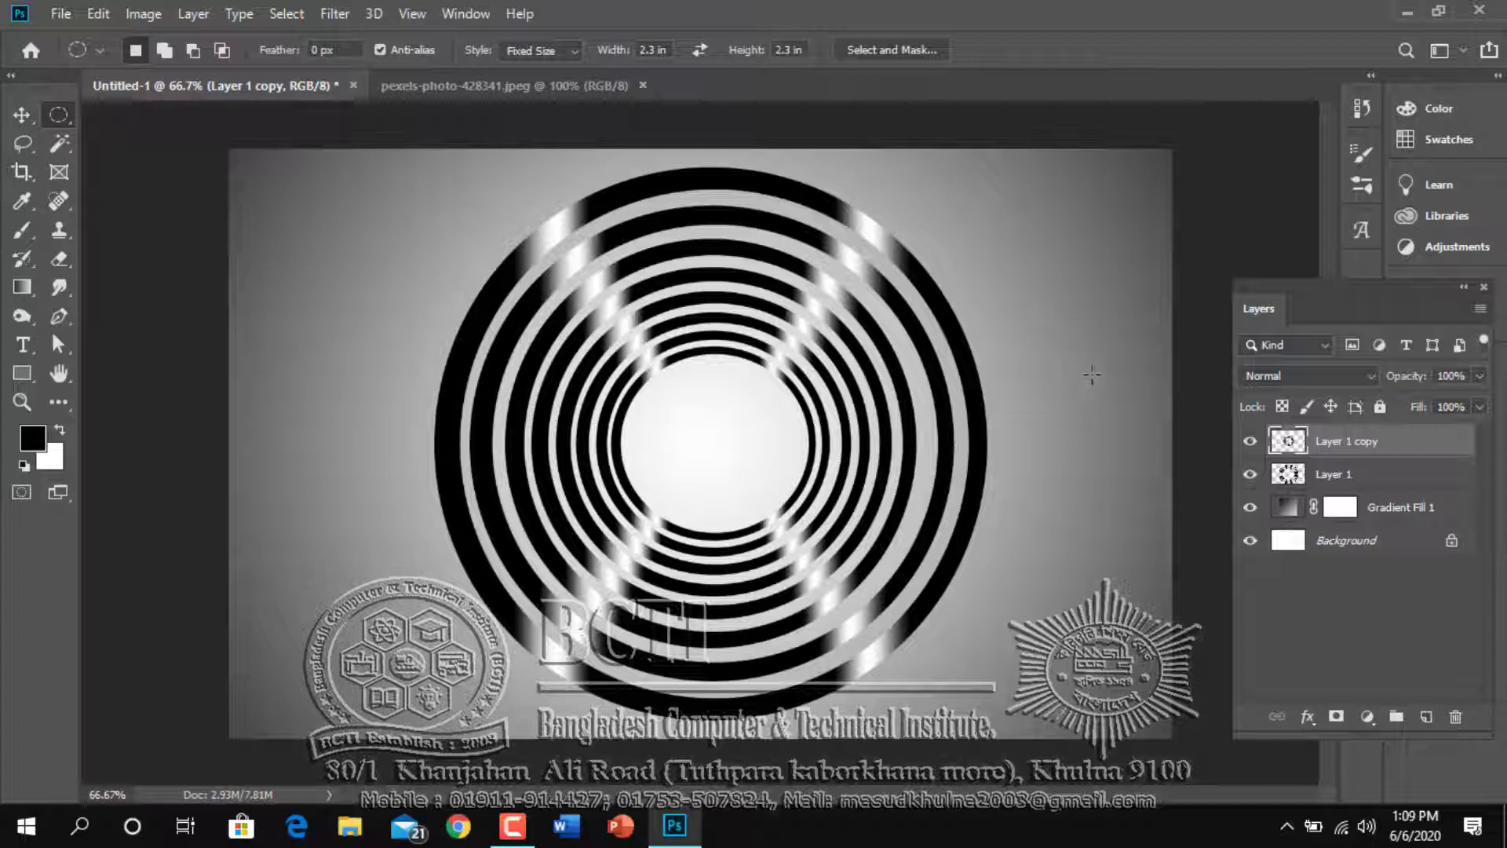
Duplicate the scaled-down ring set and shrink the copy from its centre to fit inside the open middle
key(ctrl+j)
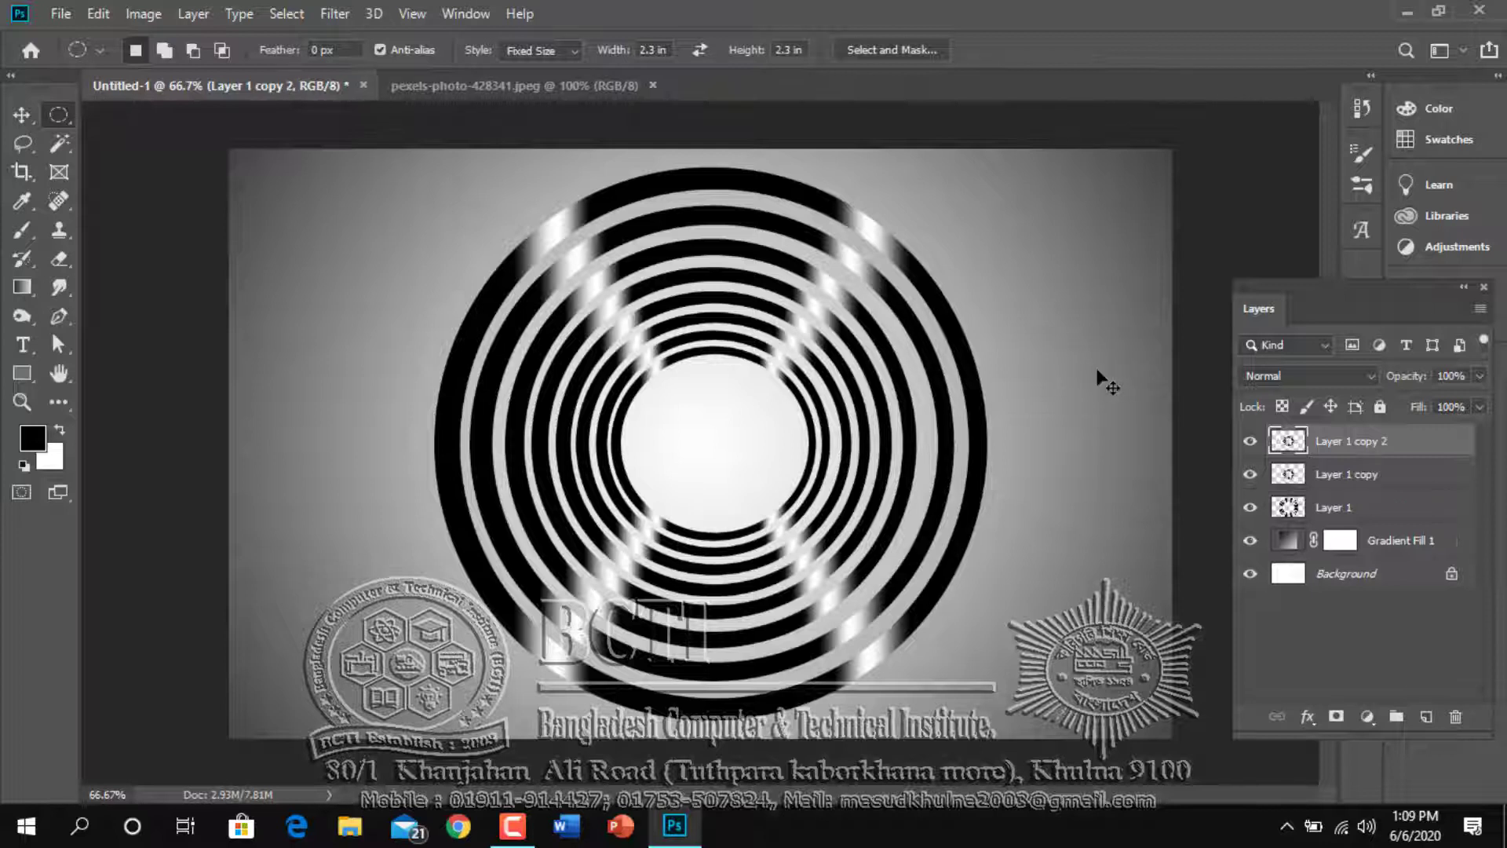
key(ctrl+t)
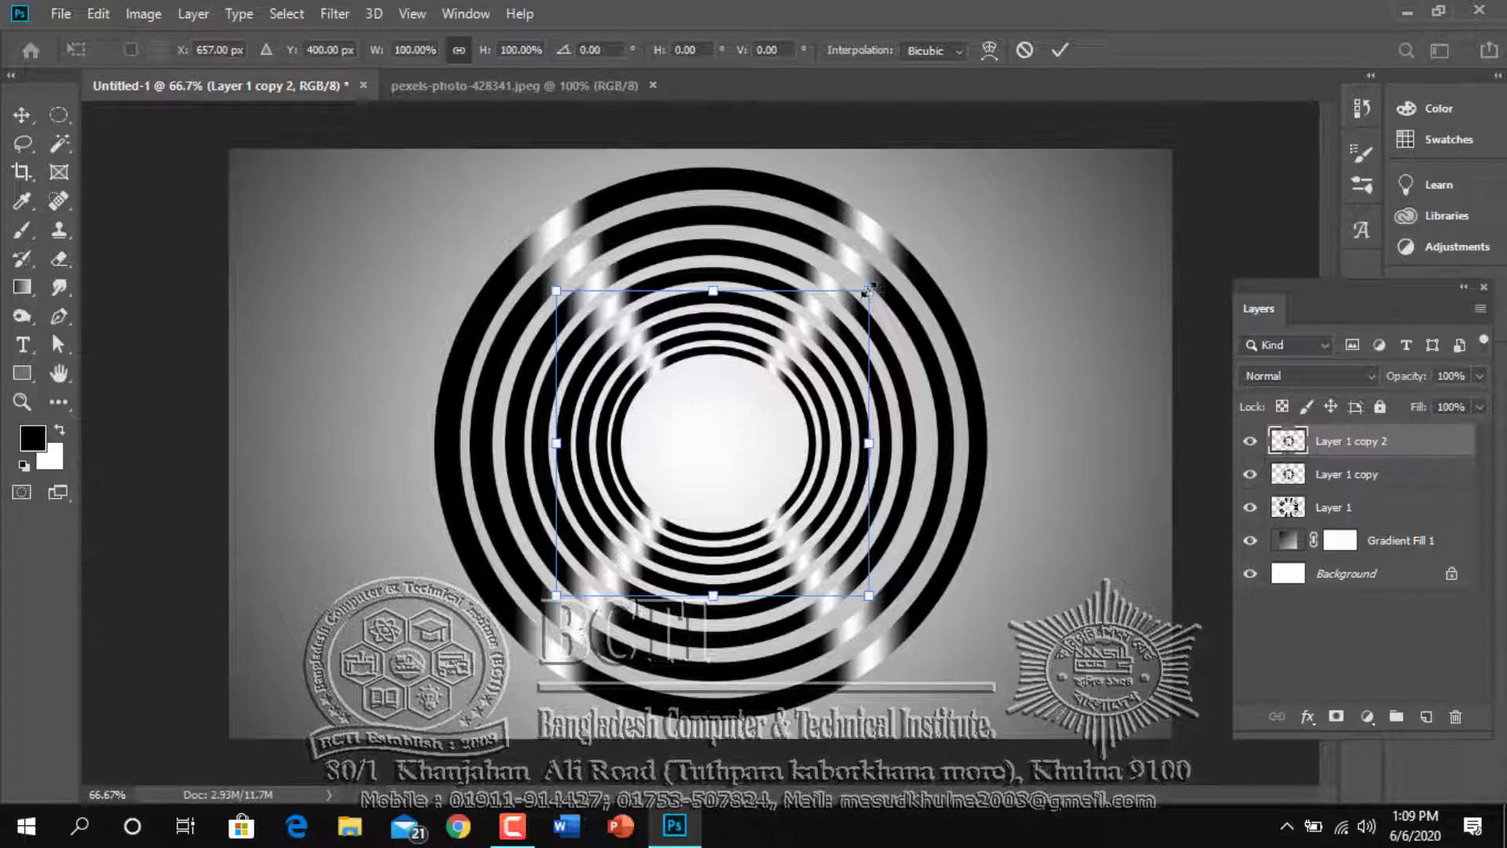
drag(869, 289, 797, 359)
key(m)
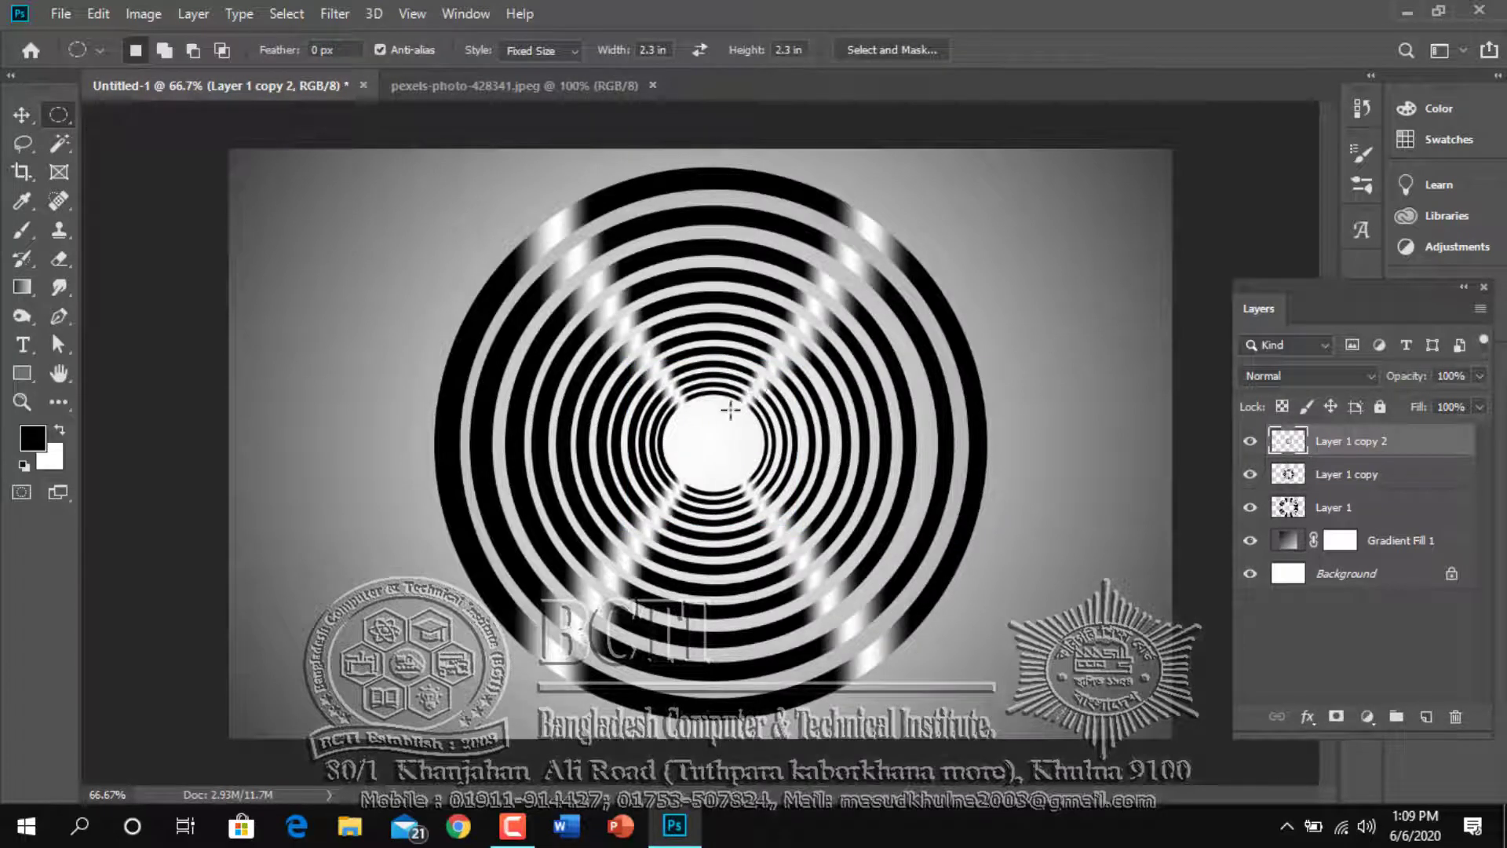
Duplicate the innermost ring set, shrink the copy into the remaining central opening, and fine-tune its size
key(ctrl+j)
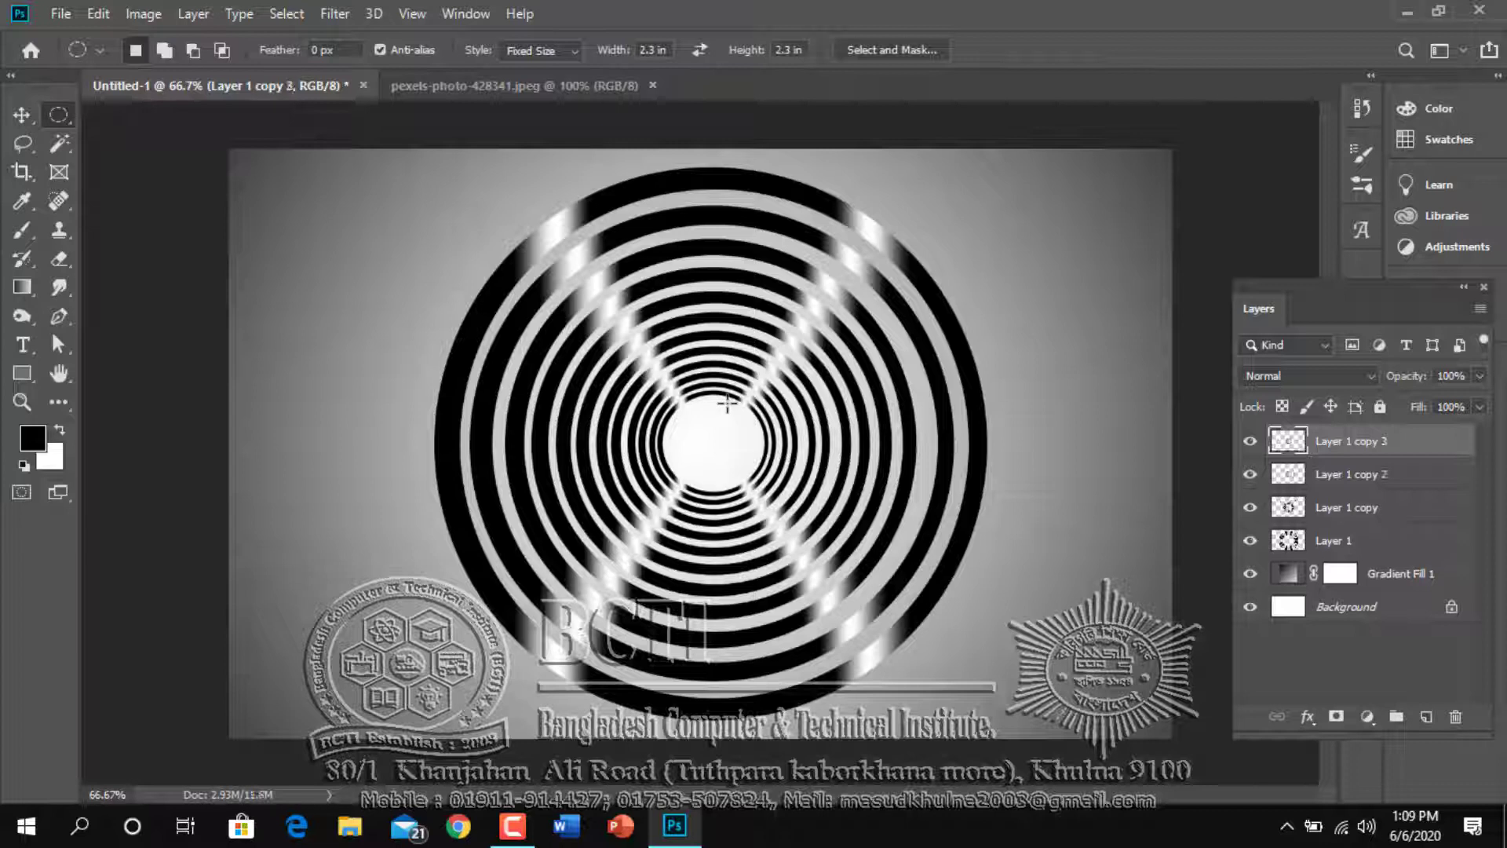
key(ctrl+t)
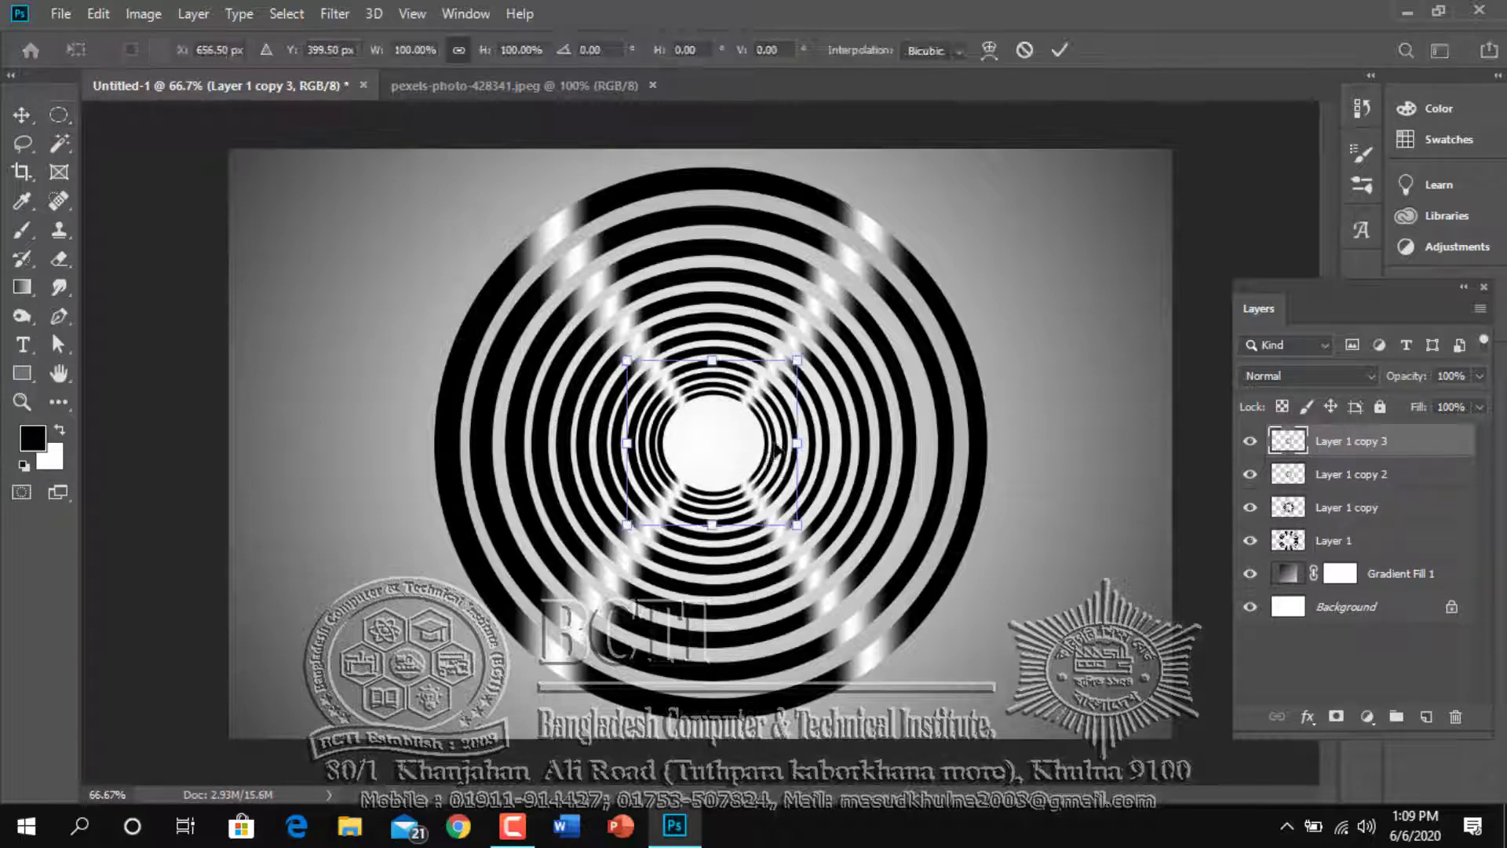
drag(799, 361, 763, 402)
key(m)
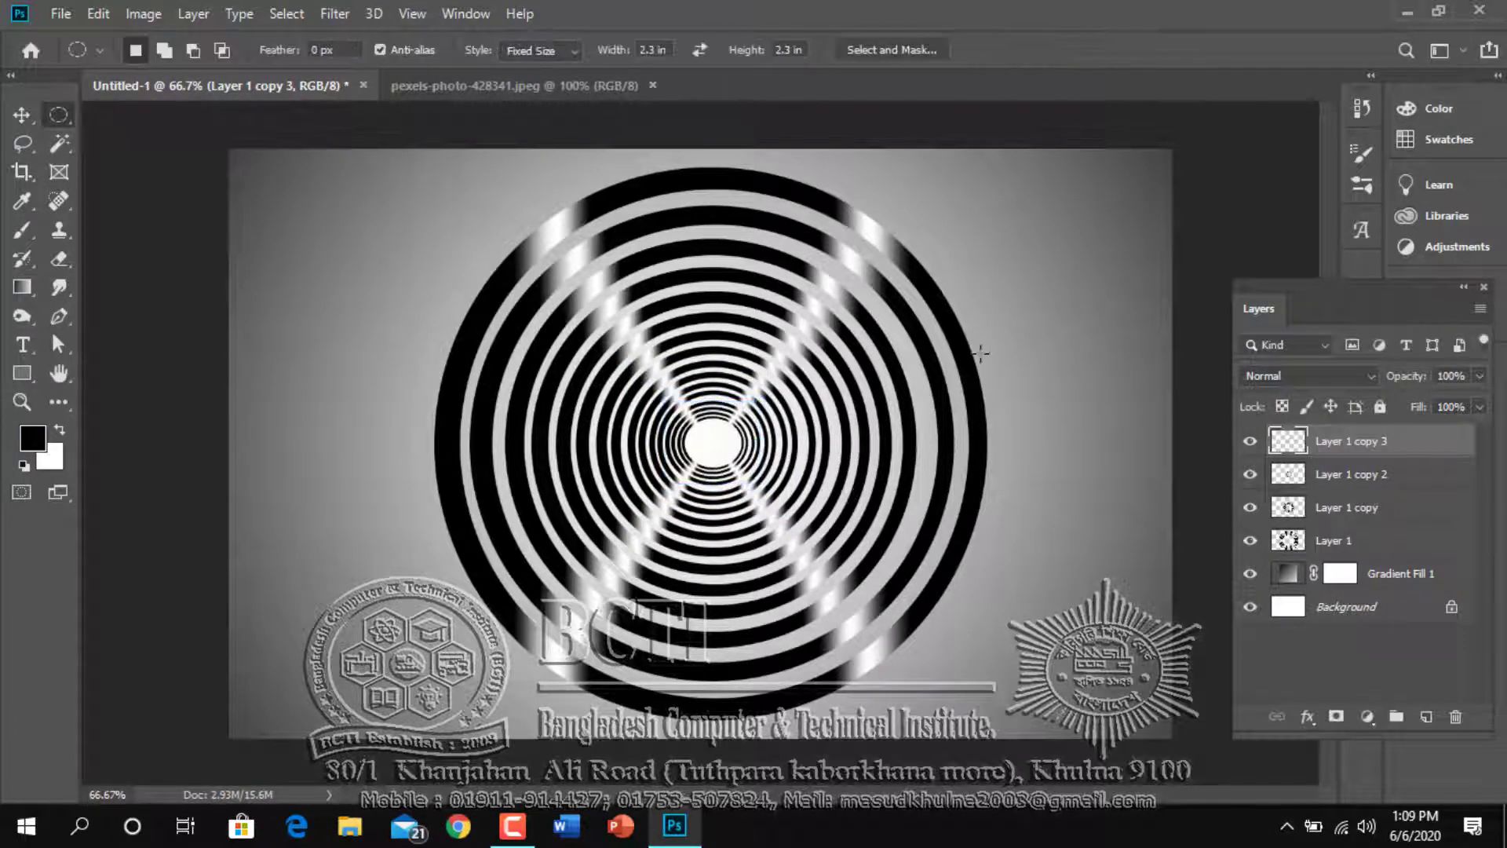
key(ctrl+t)
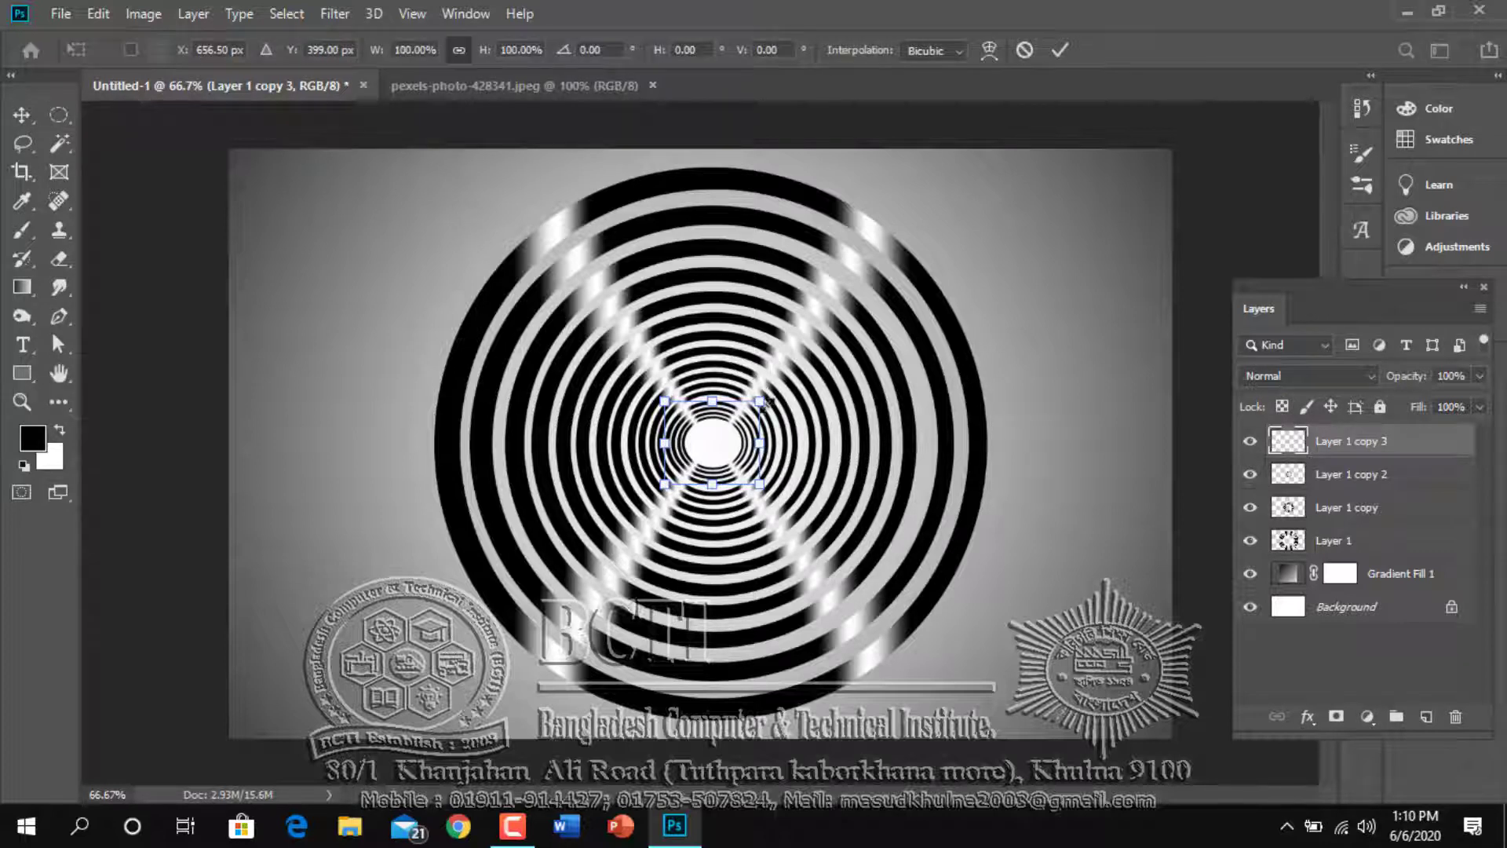
drag(763, 395, 763, 395)
key(m)
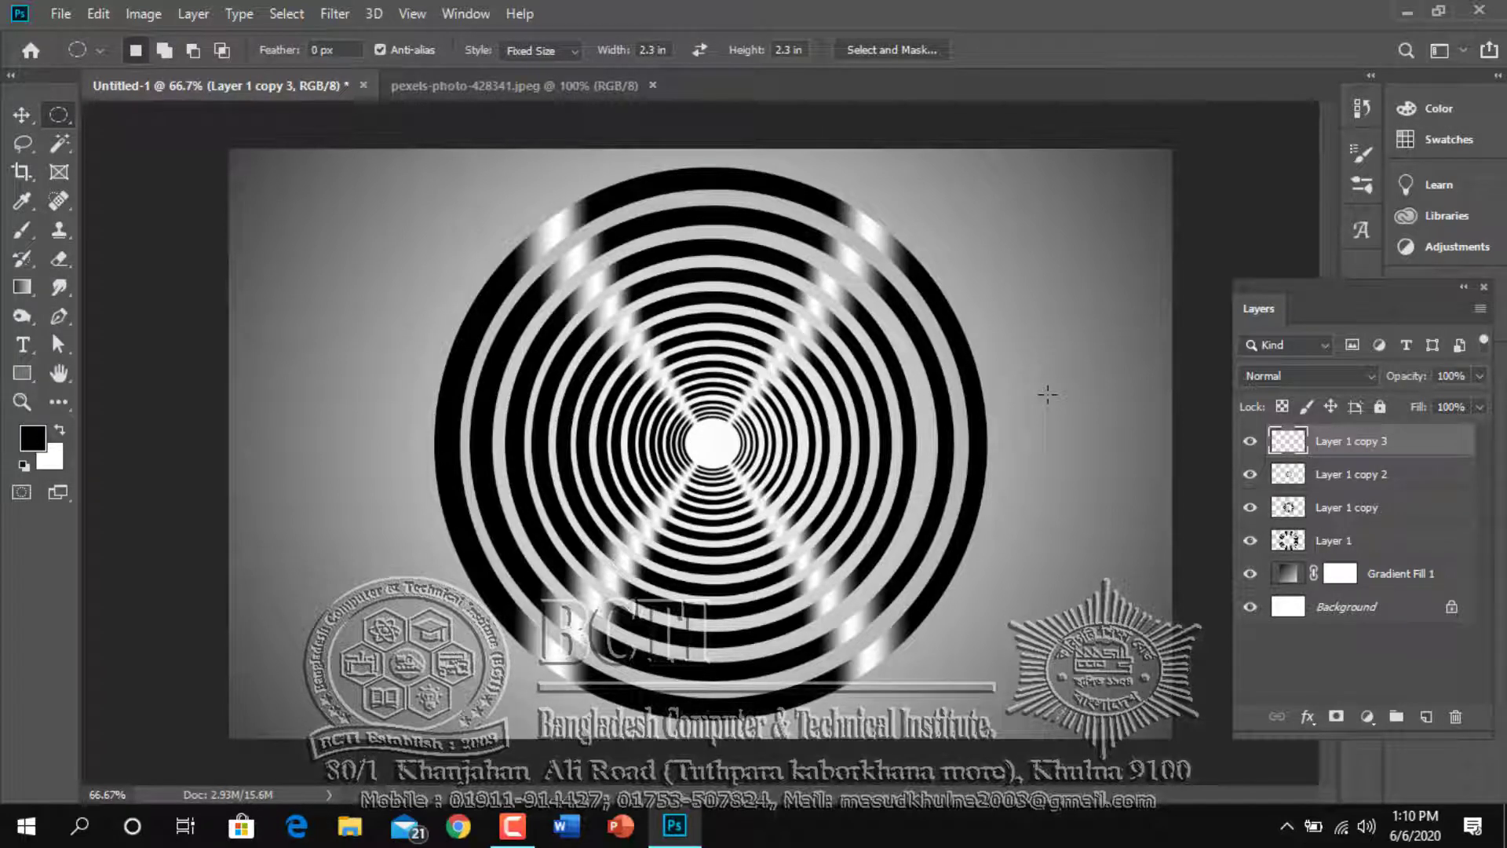
Merge all the ring layers into one layer above the gradient fill
key(ctrl+e)
key(ctrl+e)
key(ctrl+e)
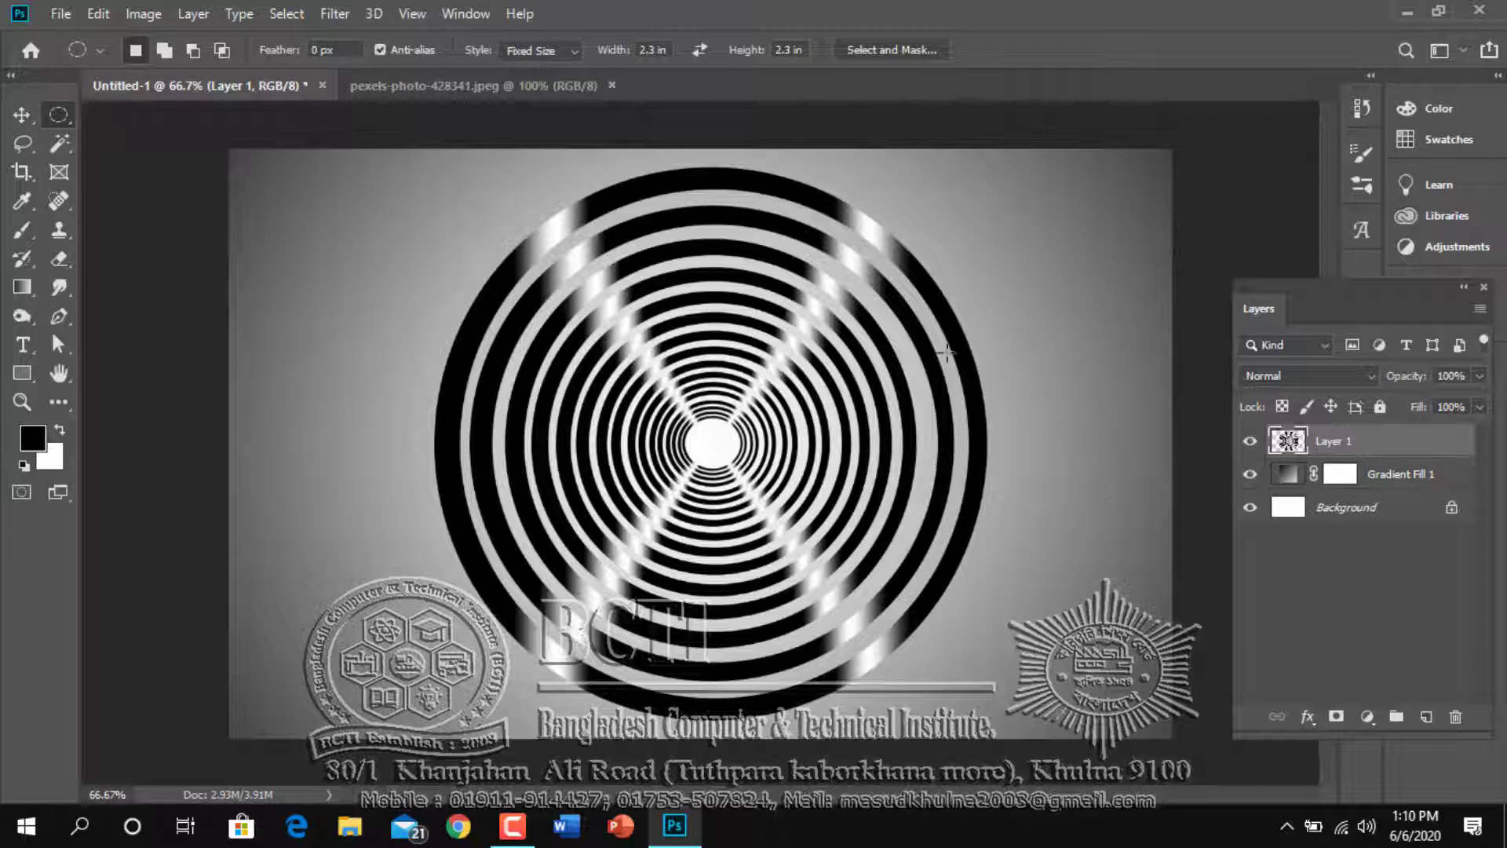
Enlarge the merged rings from their centre to about 112.8% × 113.2%, past the canvas's upper and lower edges
key(ctrl+t)
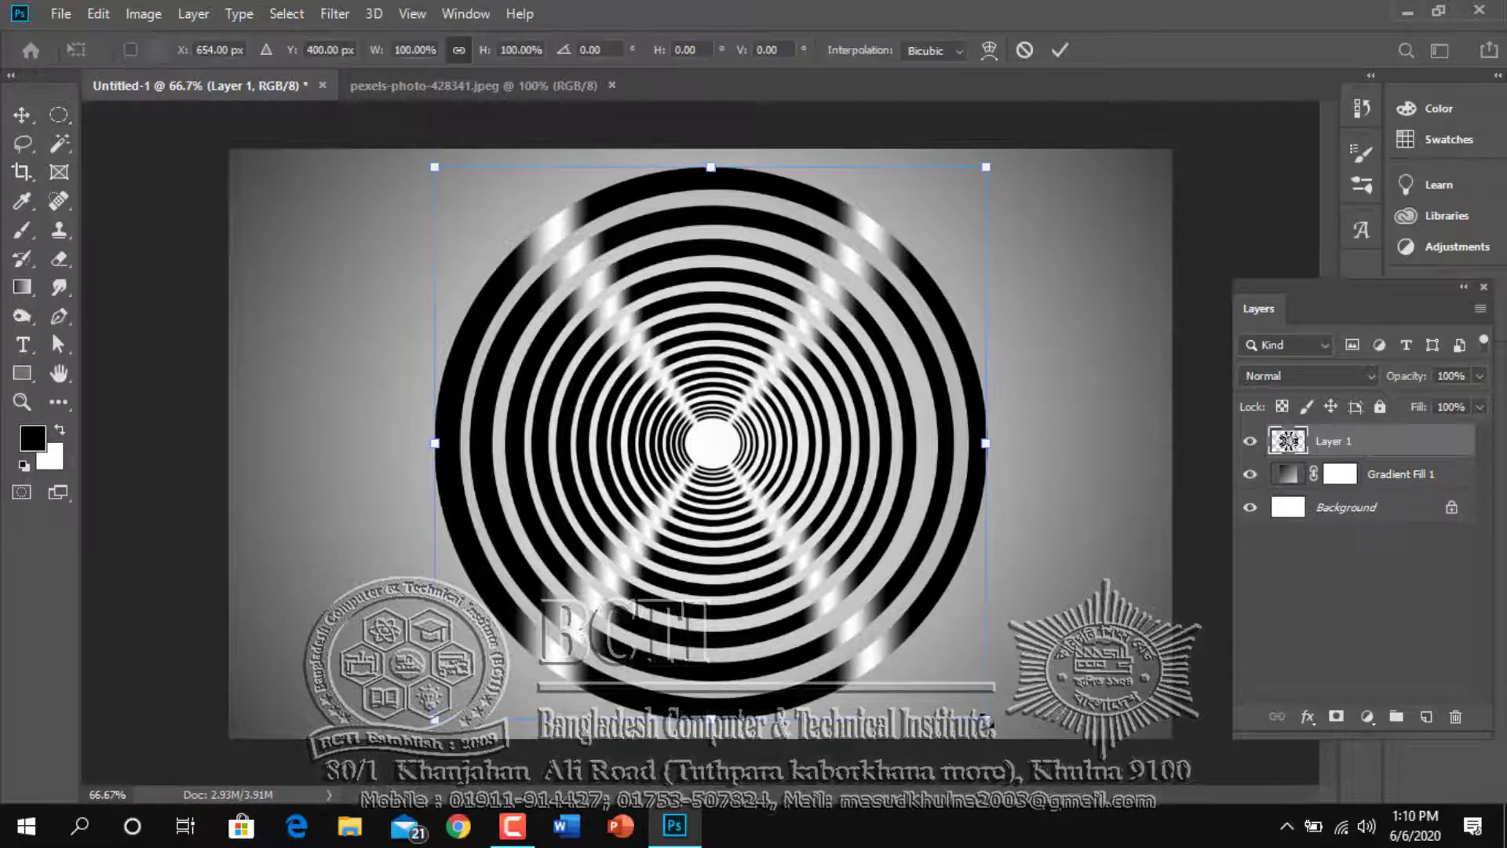
drag(986, 720, 1021, 756)
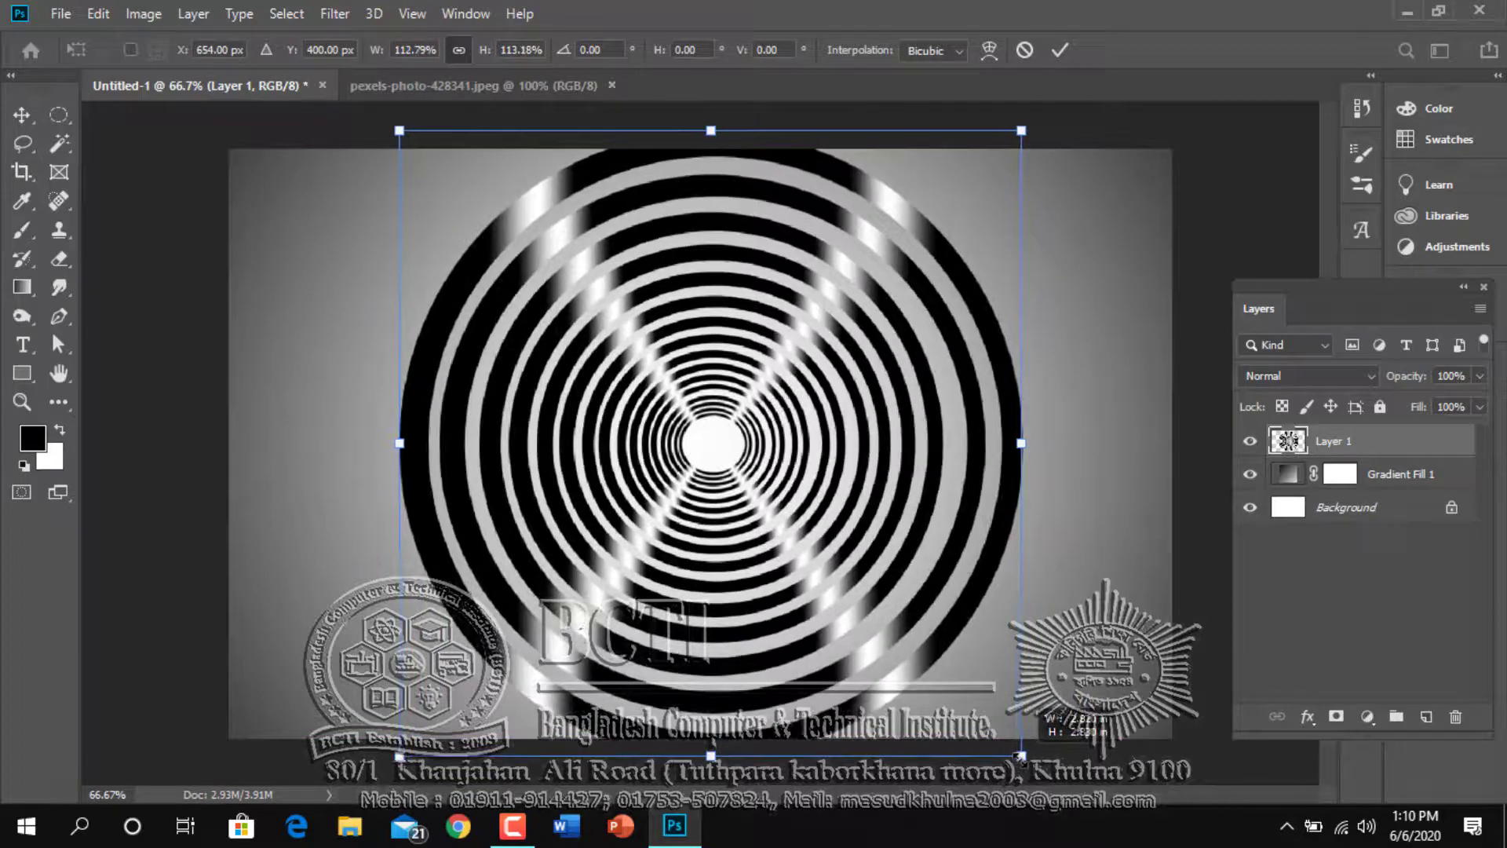
key(Return)
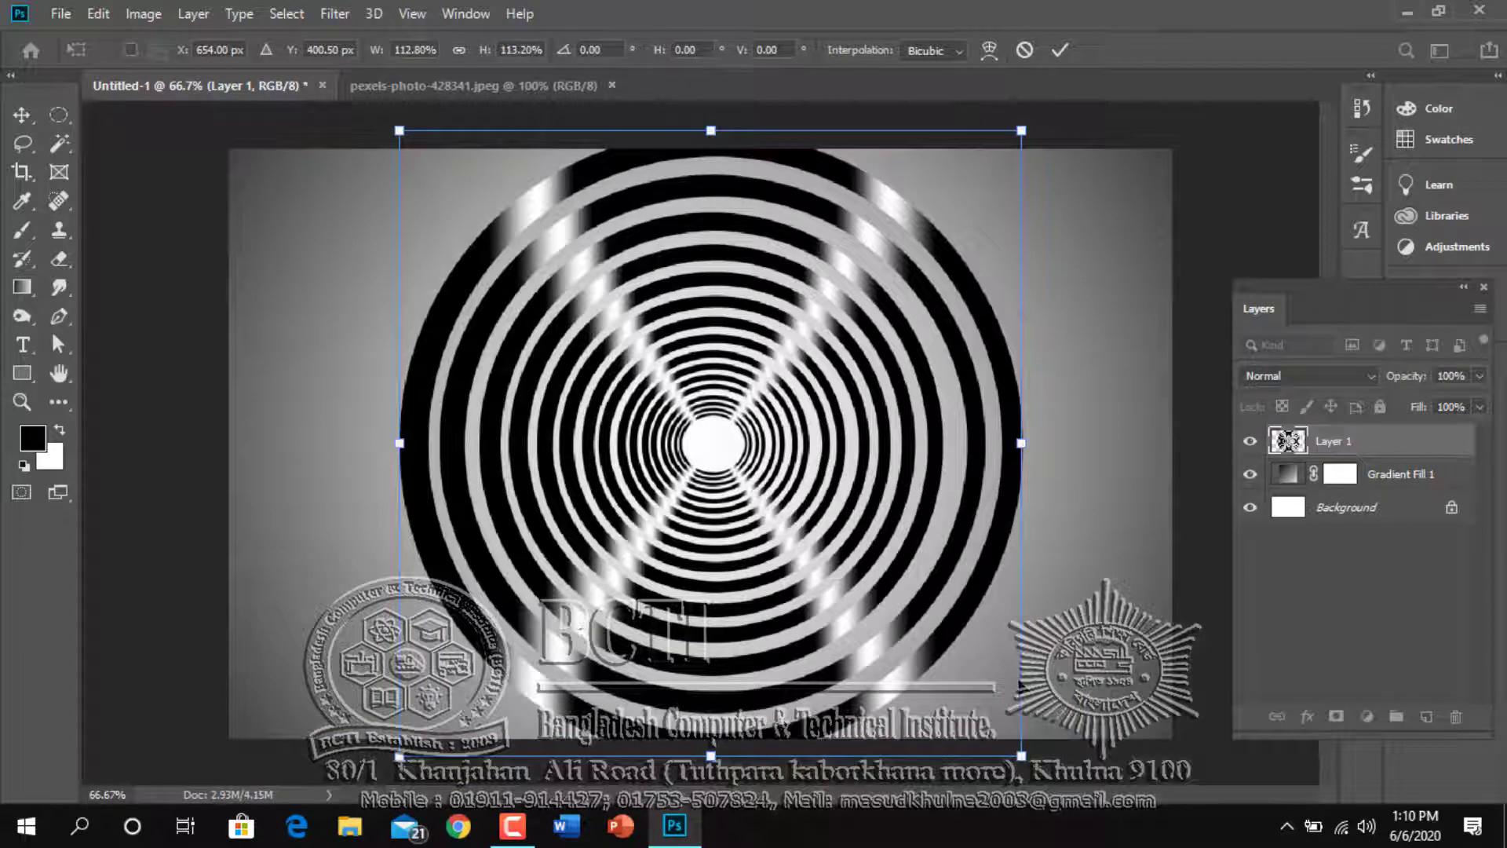
key(m)
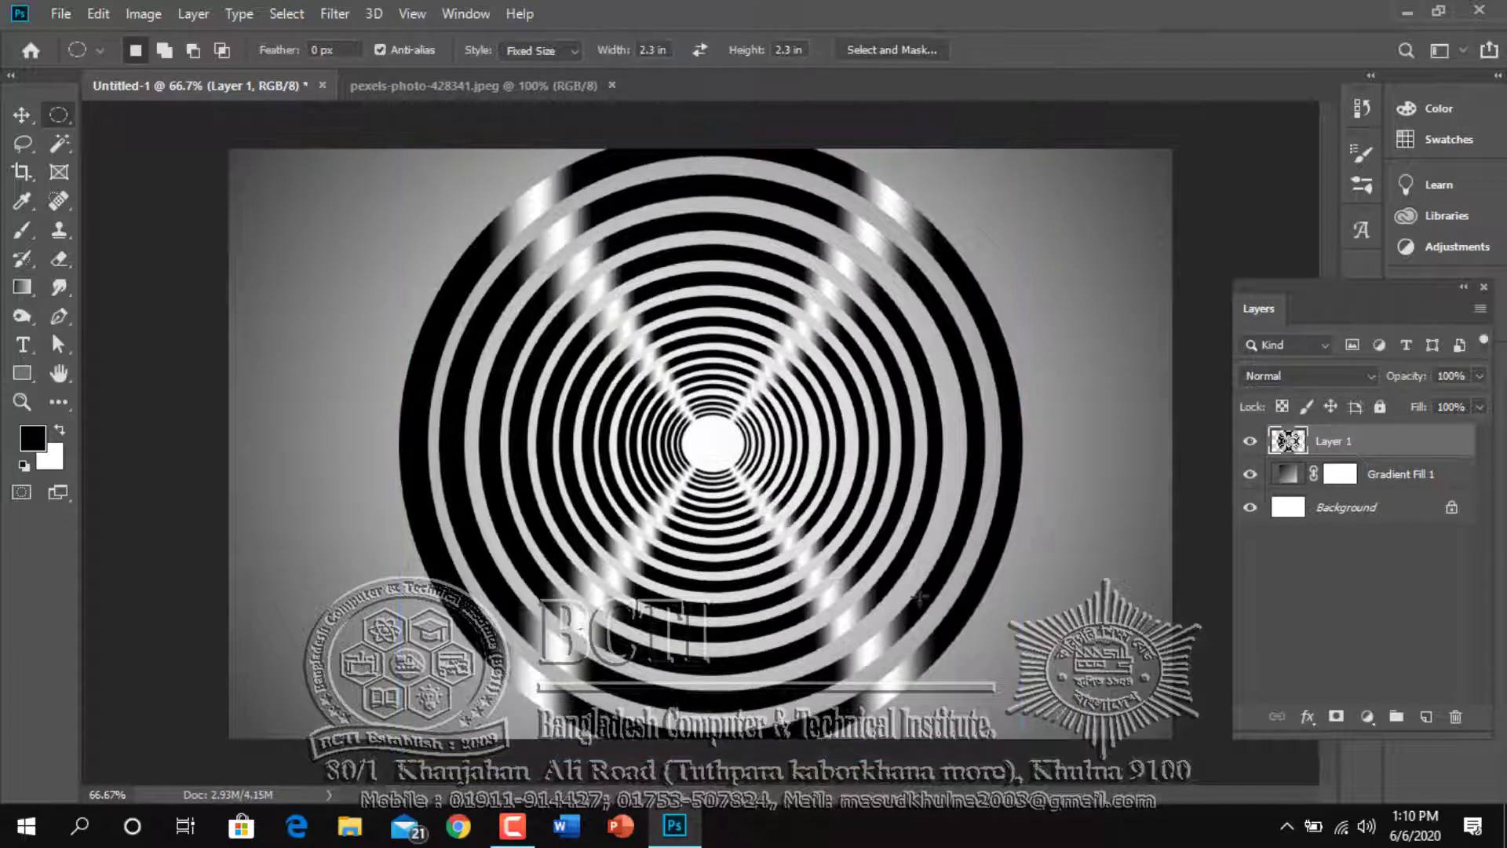
Switch to pexels-photo-428341.jpeg and select the man's head and suit with the Quick Selection tool
click(401, 85)
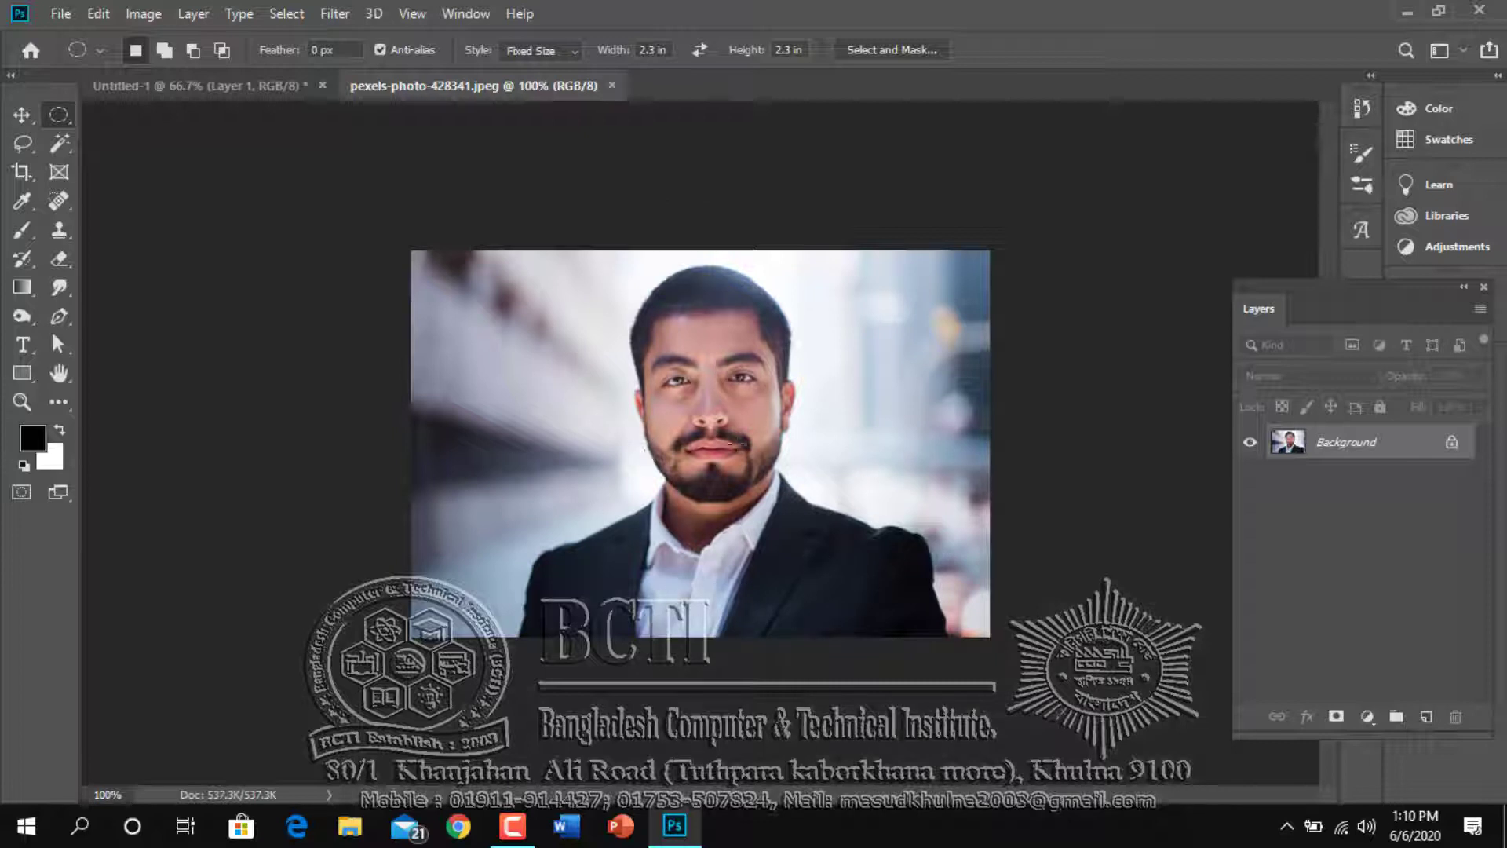
click(60, 145)
click(119, 144)
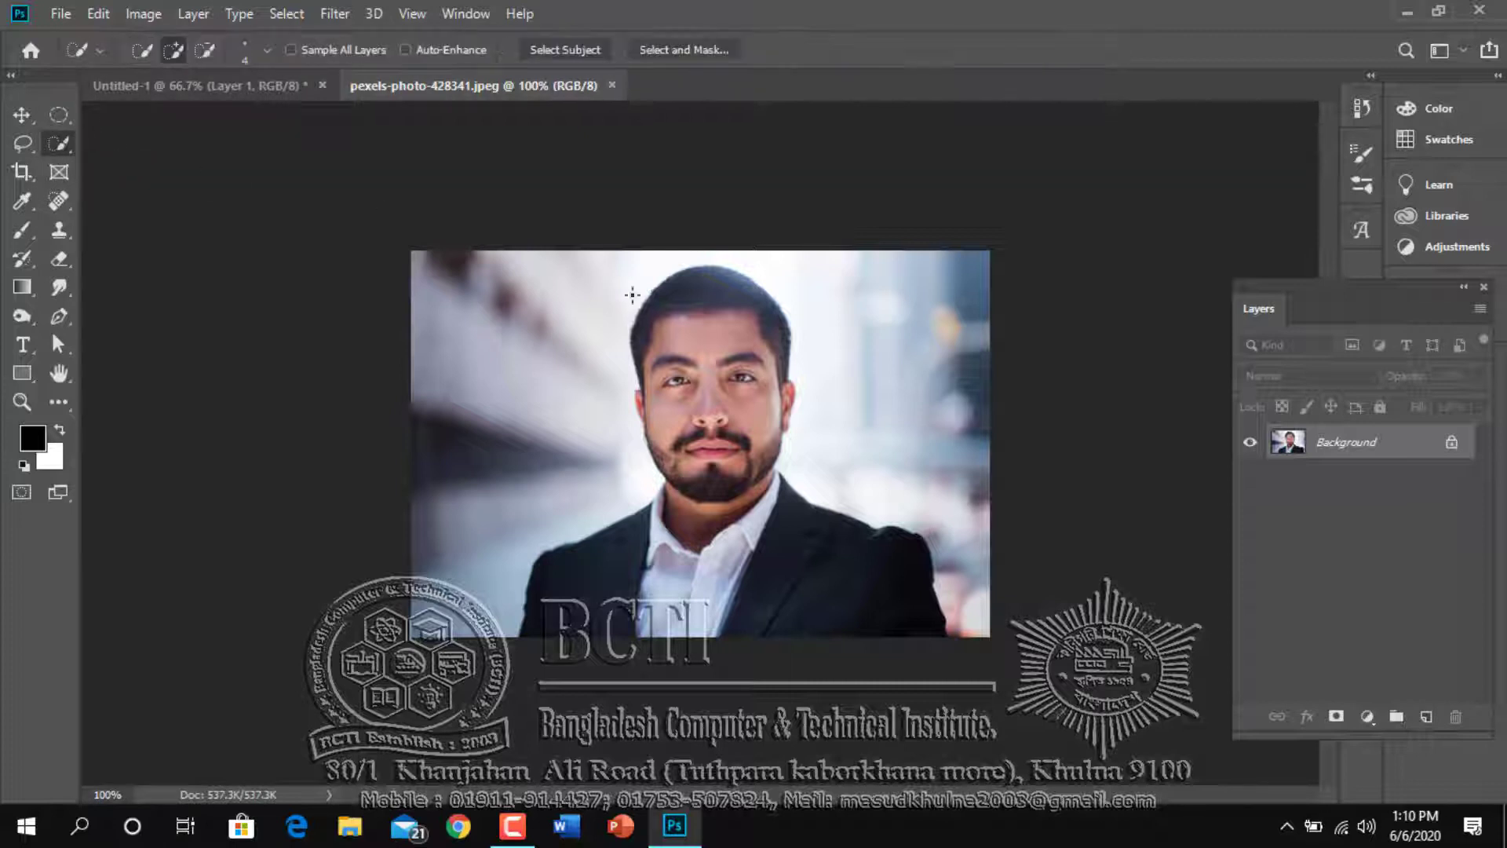
mouse_move(632, 296)
mouse_down()
mouse_move(652, 286)
mouse_move(787, 415)
mouse_move(753, 534)
mouse_move(648, 502)
mouse_up()
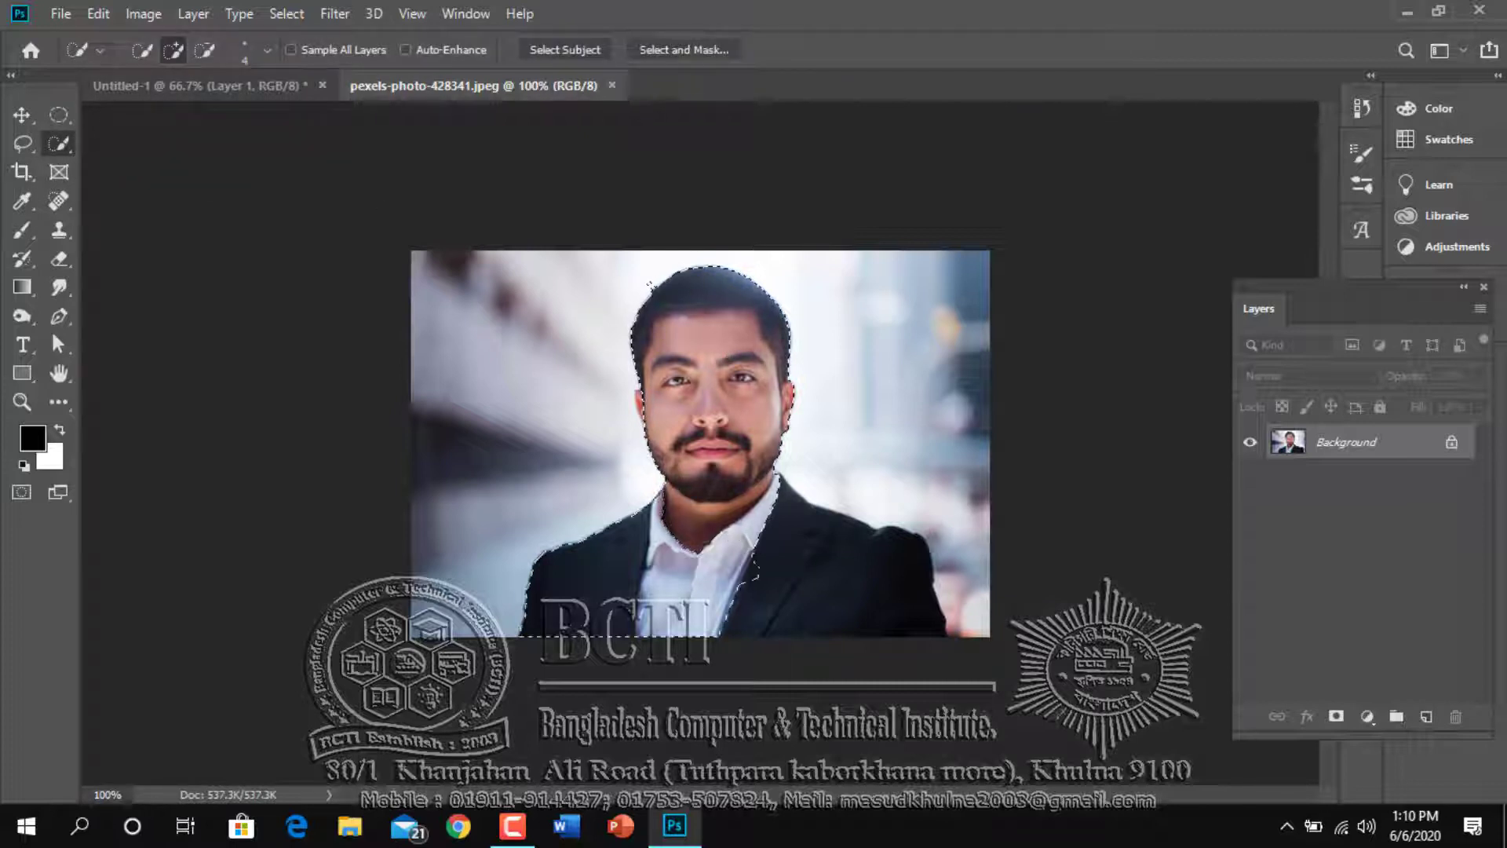
drag(735, 569, 848, 577)
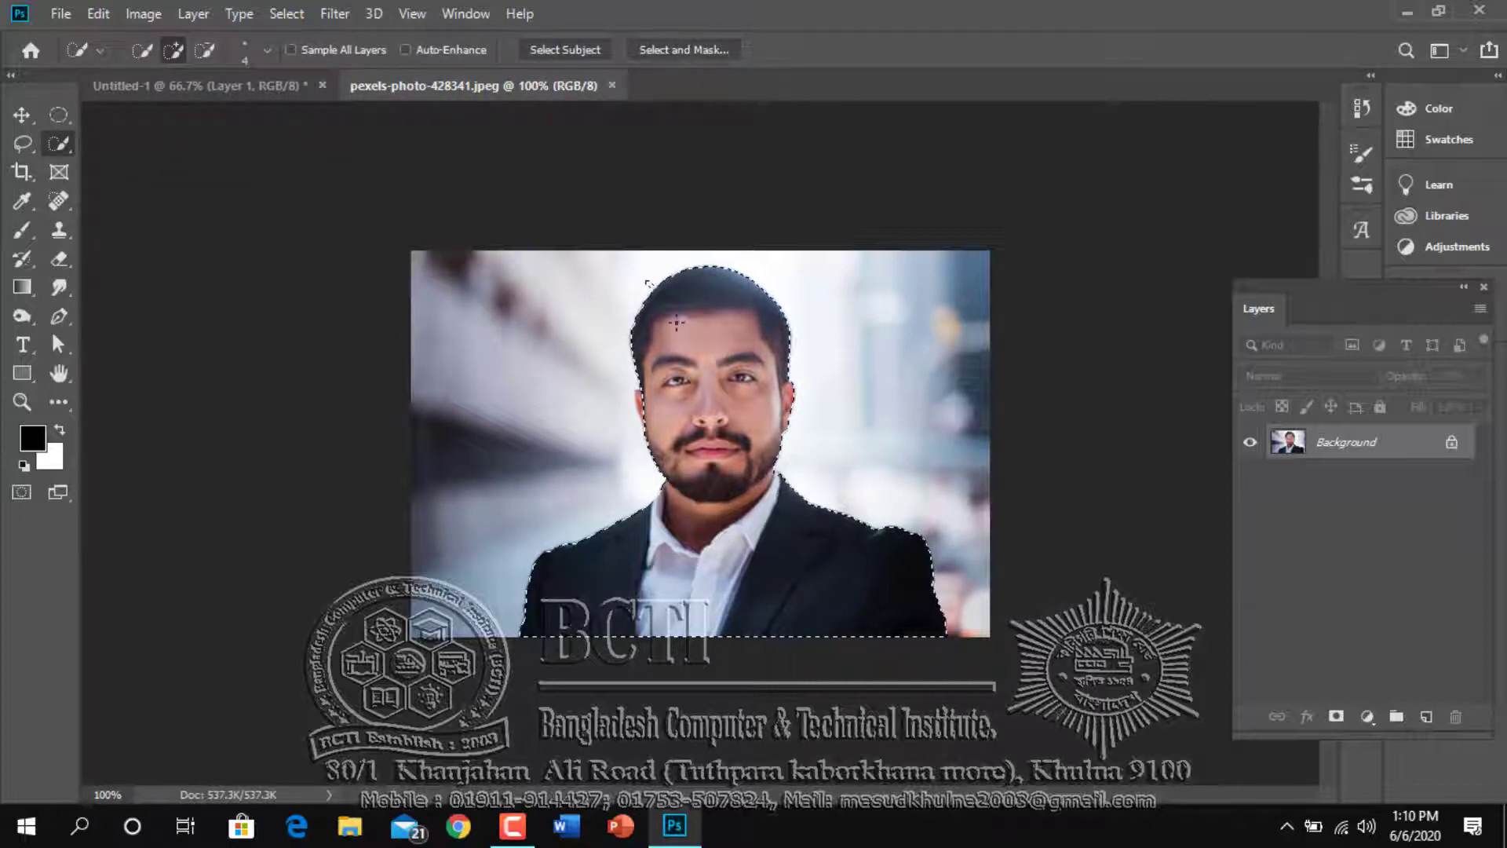
Add the missed ear on the image's left side to the selection of the man
key(ctrl+plus)
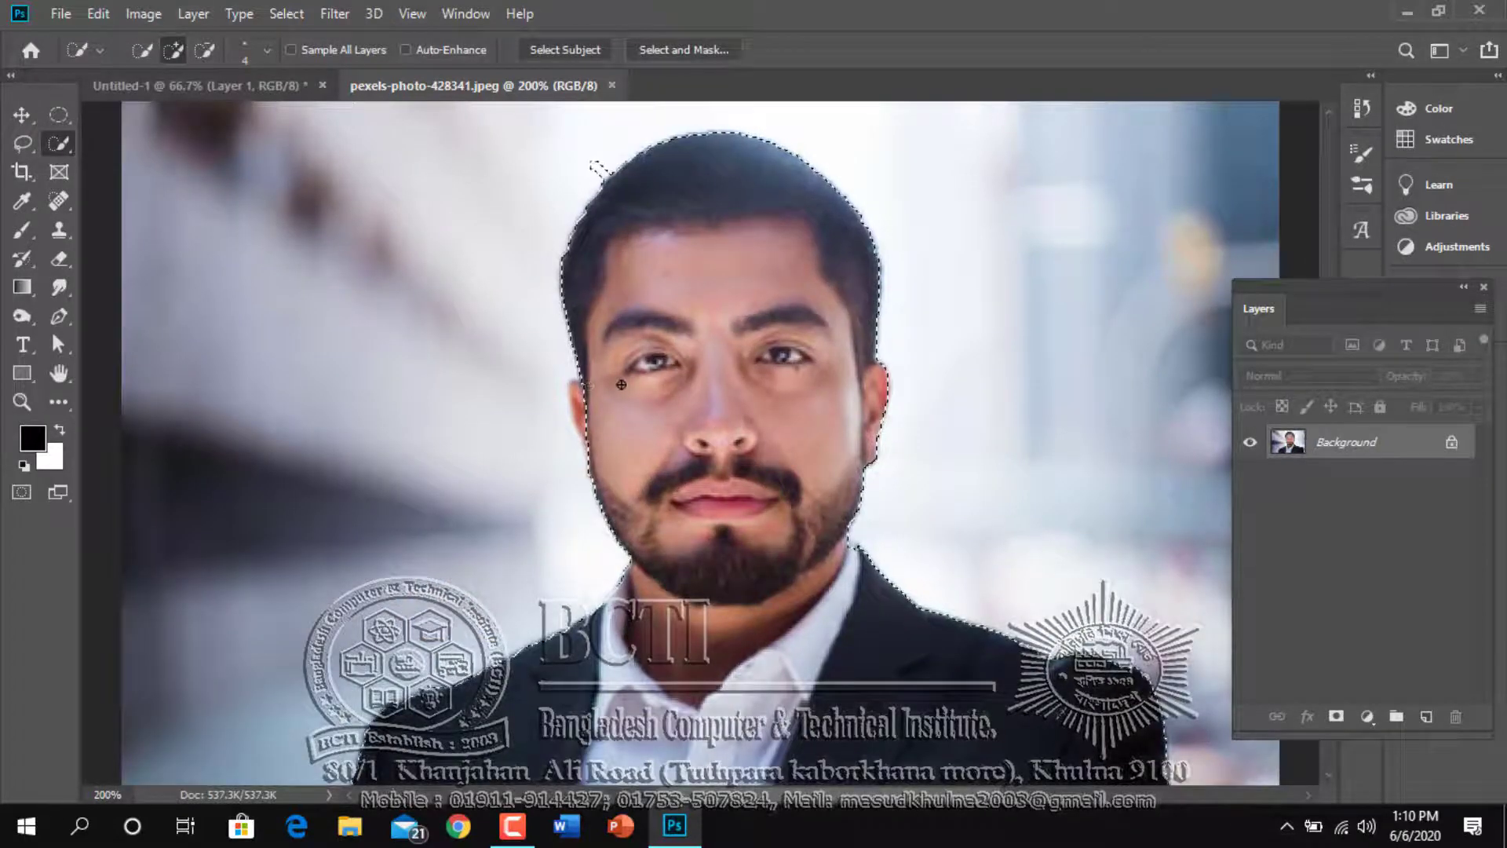
drag(587, 377, 585, 404)
key(alt)
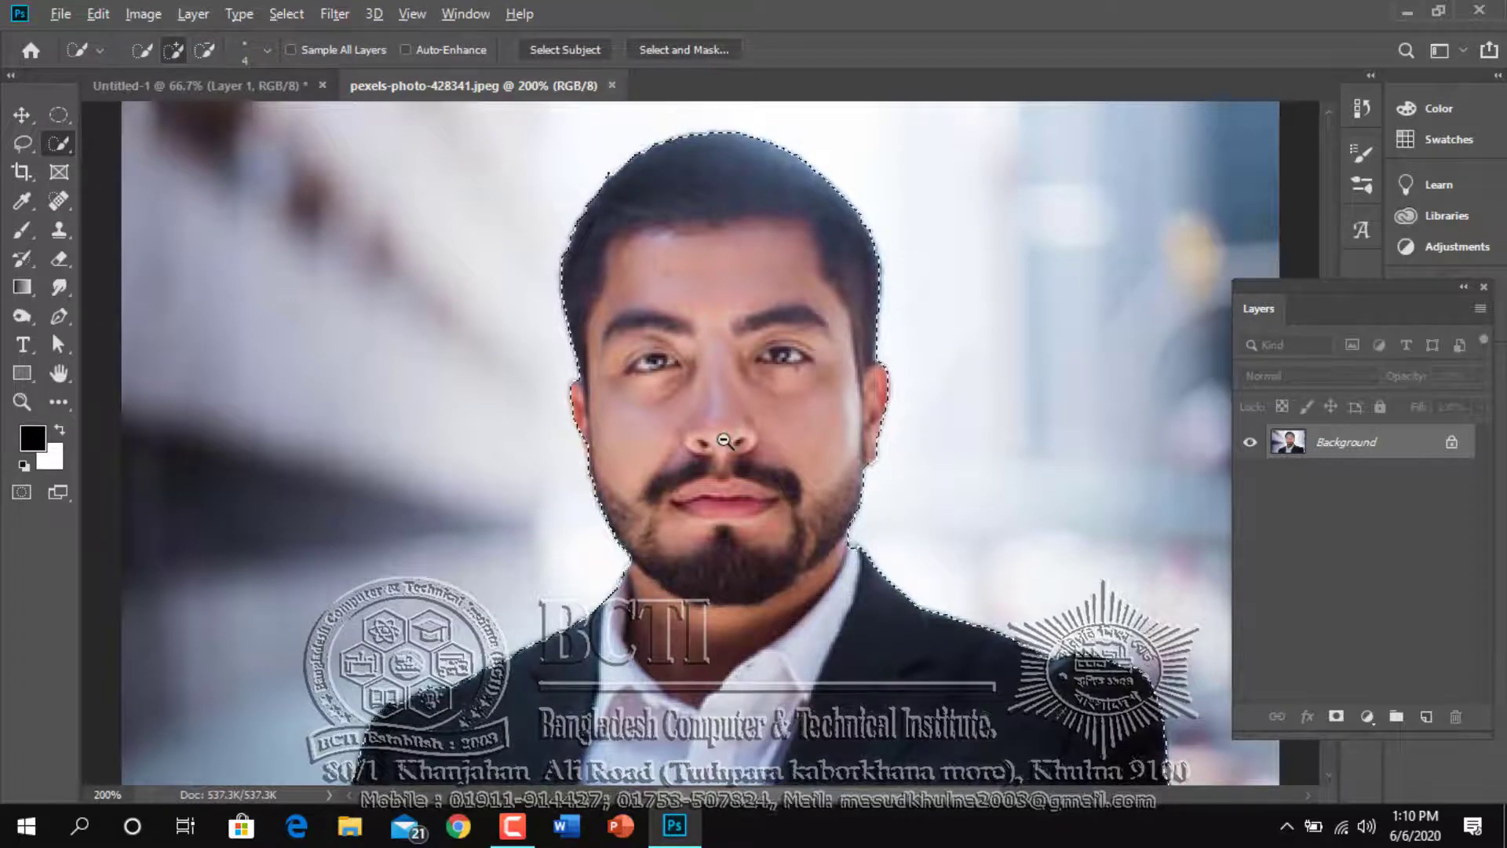
key(ctrl+minus)
key(ctrl+minus)
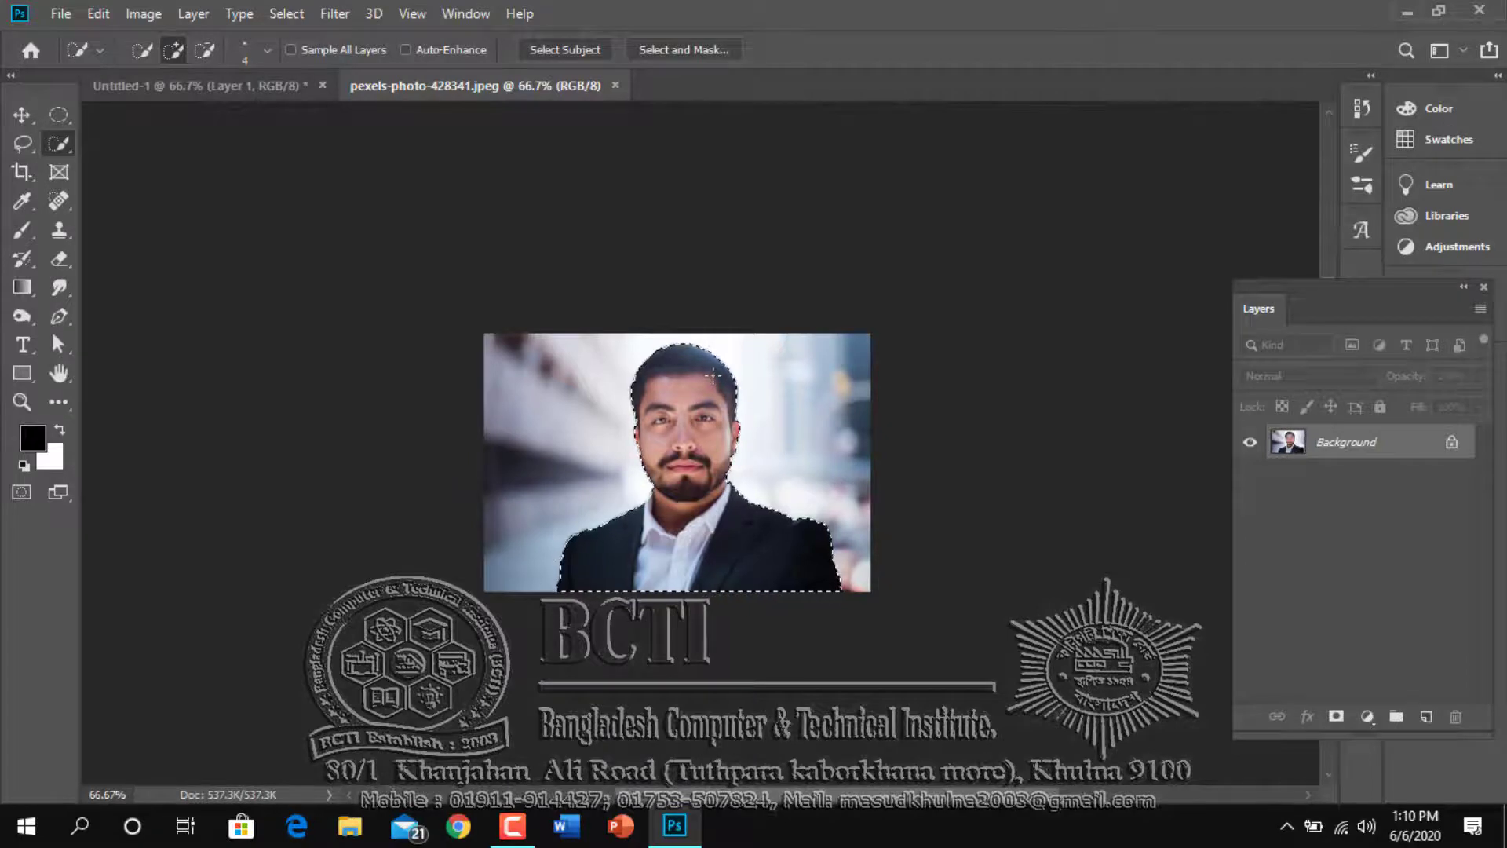
Copy the selected man from pexels-photo-428341.jpeg to the clipboard
click(121, 88)
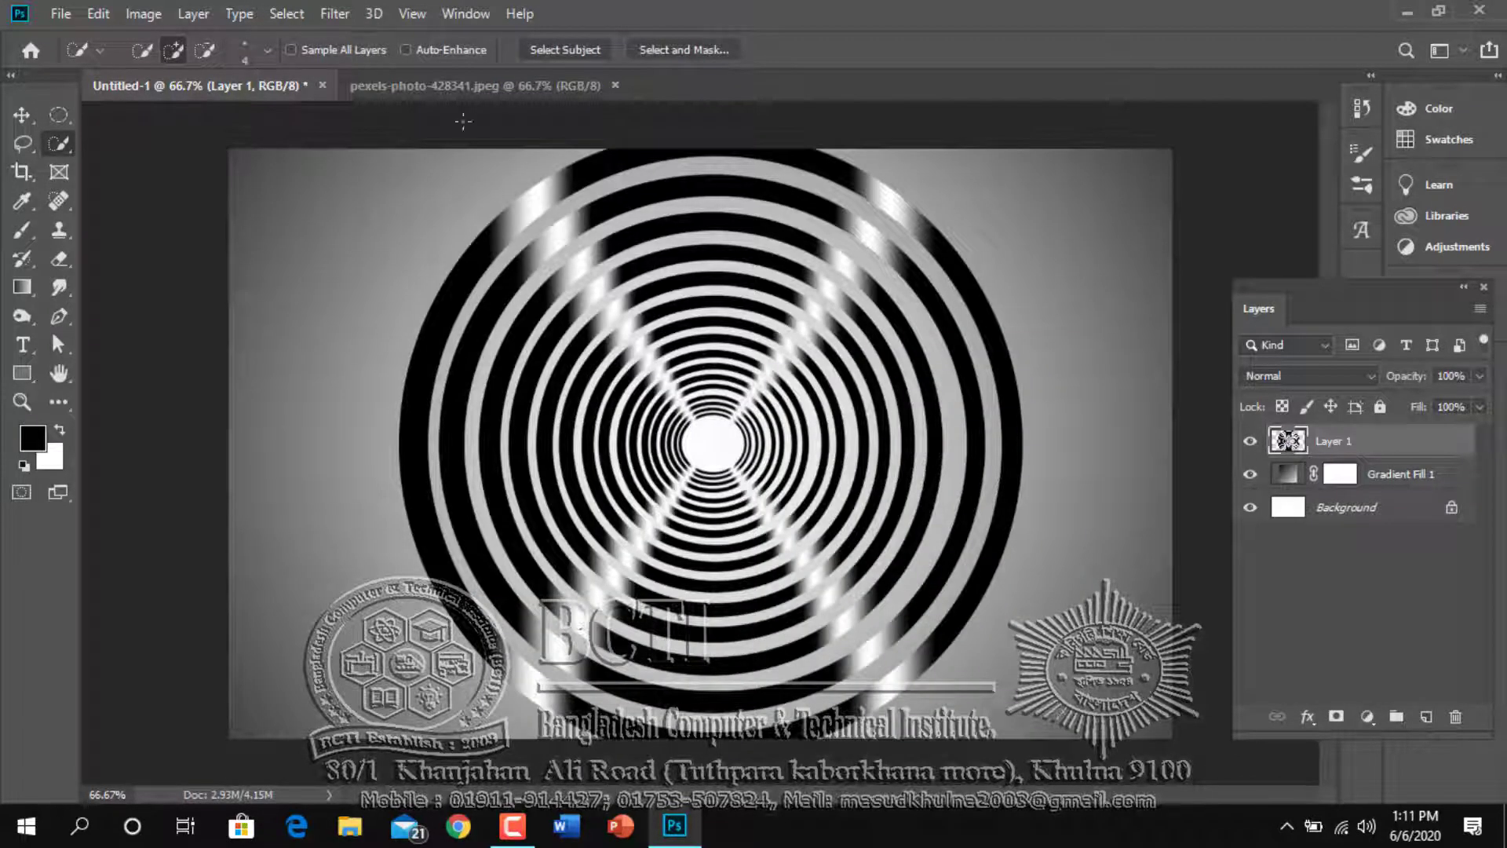
click(463, 88)
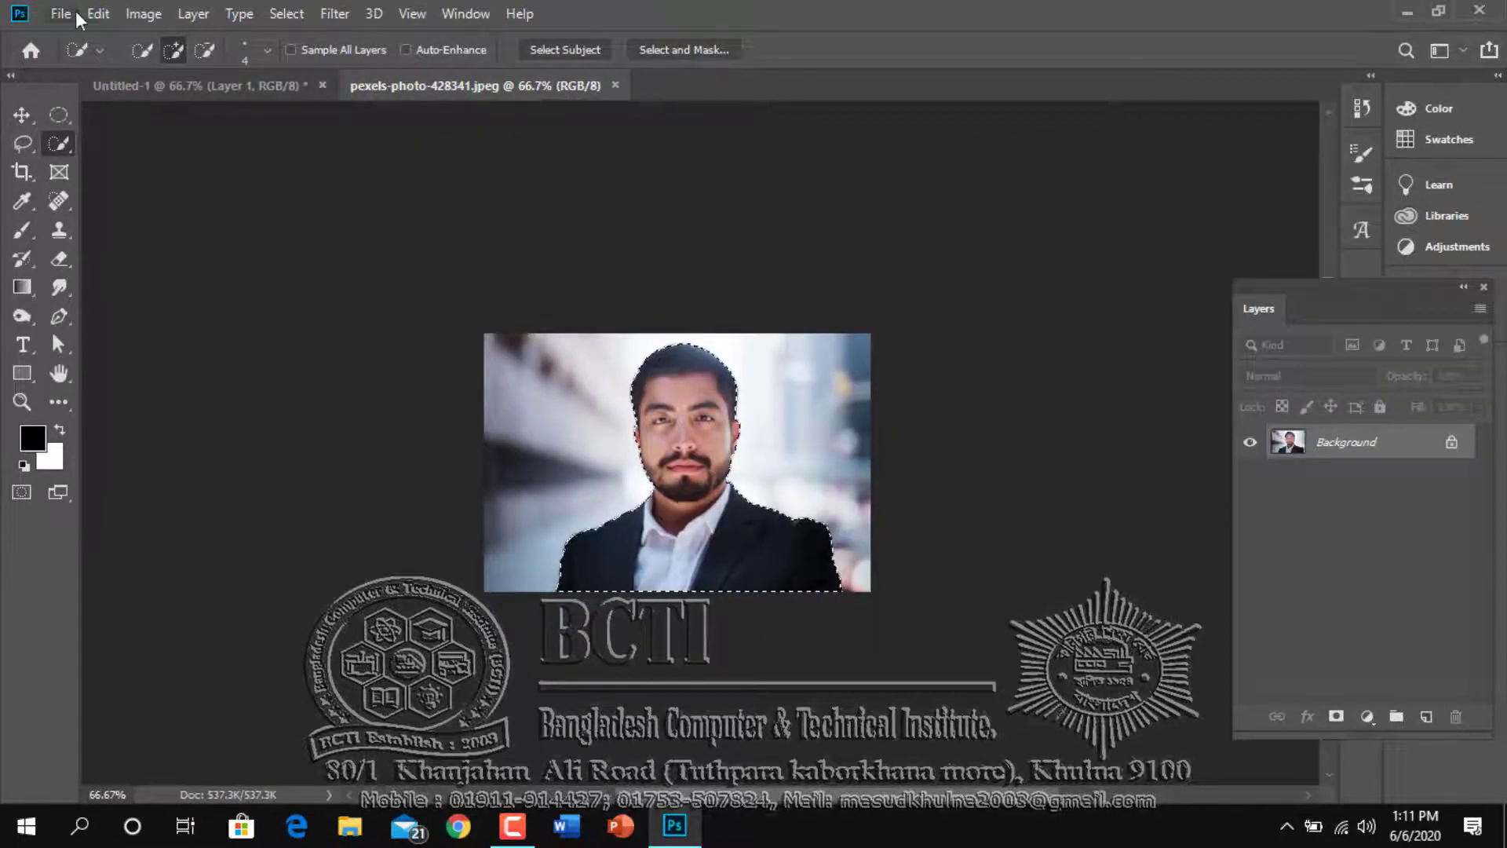
click(95, 14)
click(157, 158)
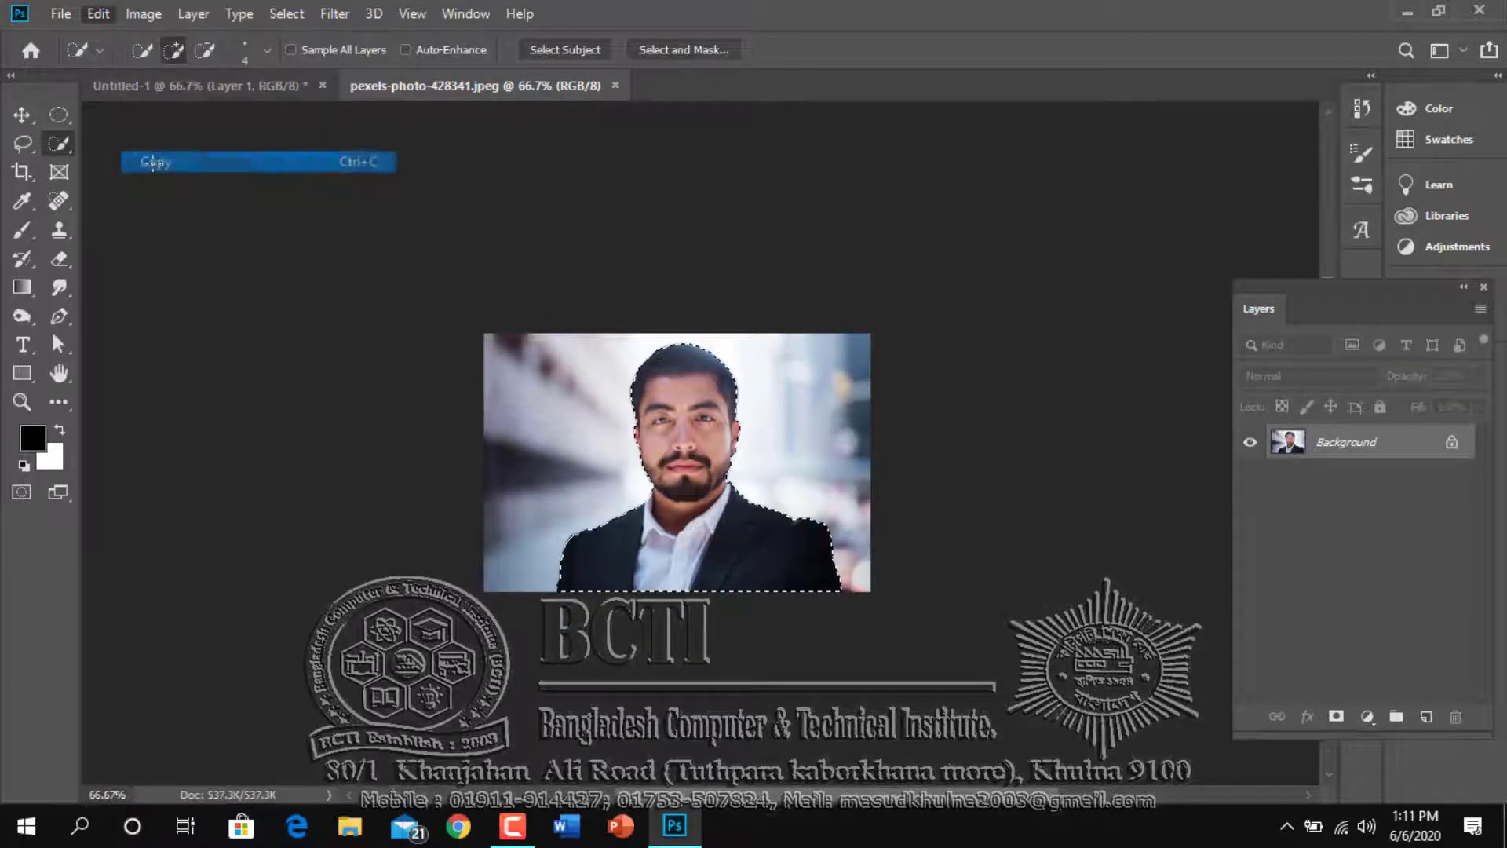
Paste the cut-out man into Untitled-1 and move him down to the canvas's lower edge
click(195, 86)
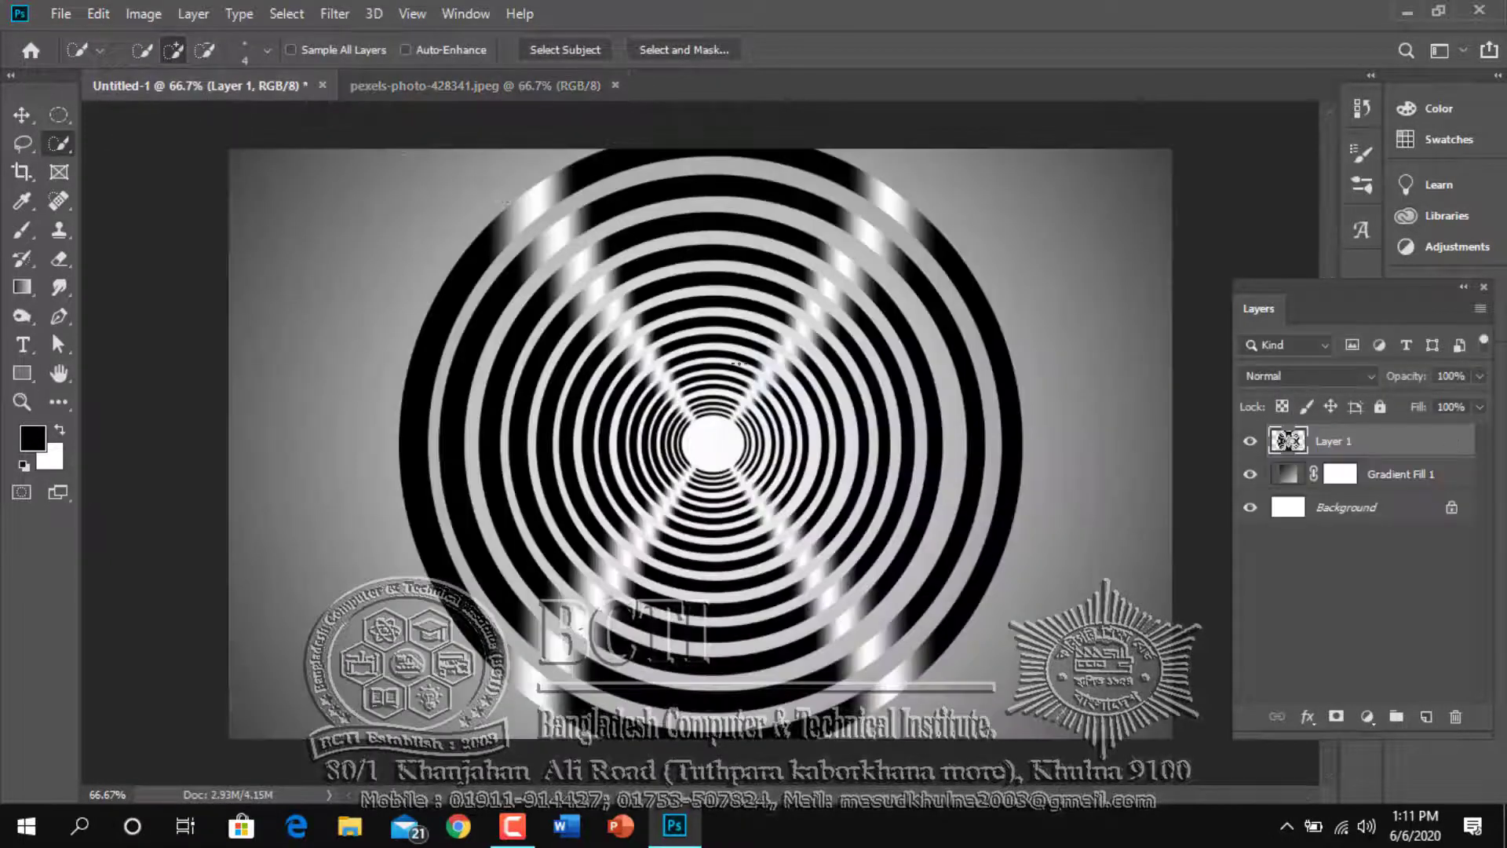
click(100, 15)
click(157, 202)
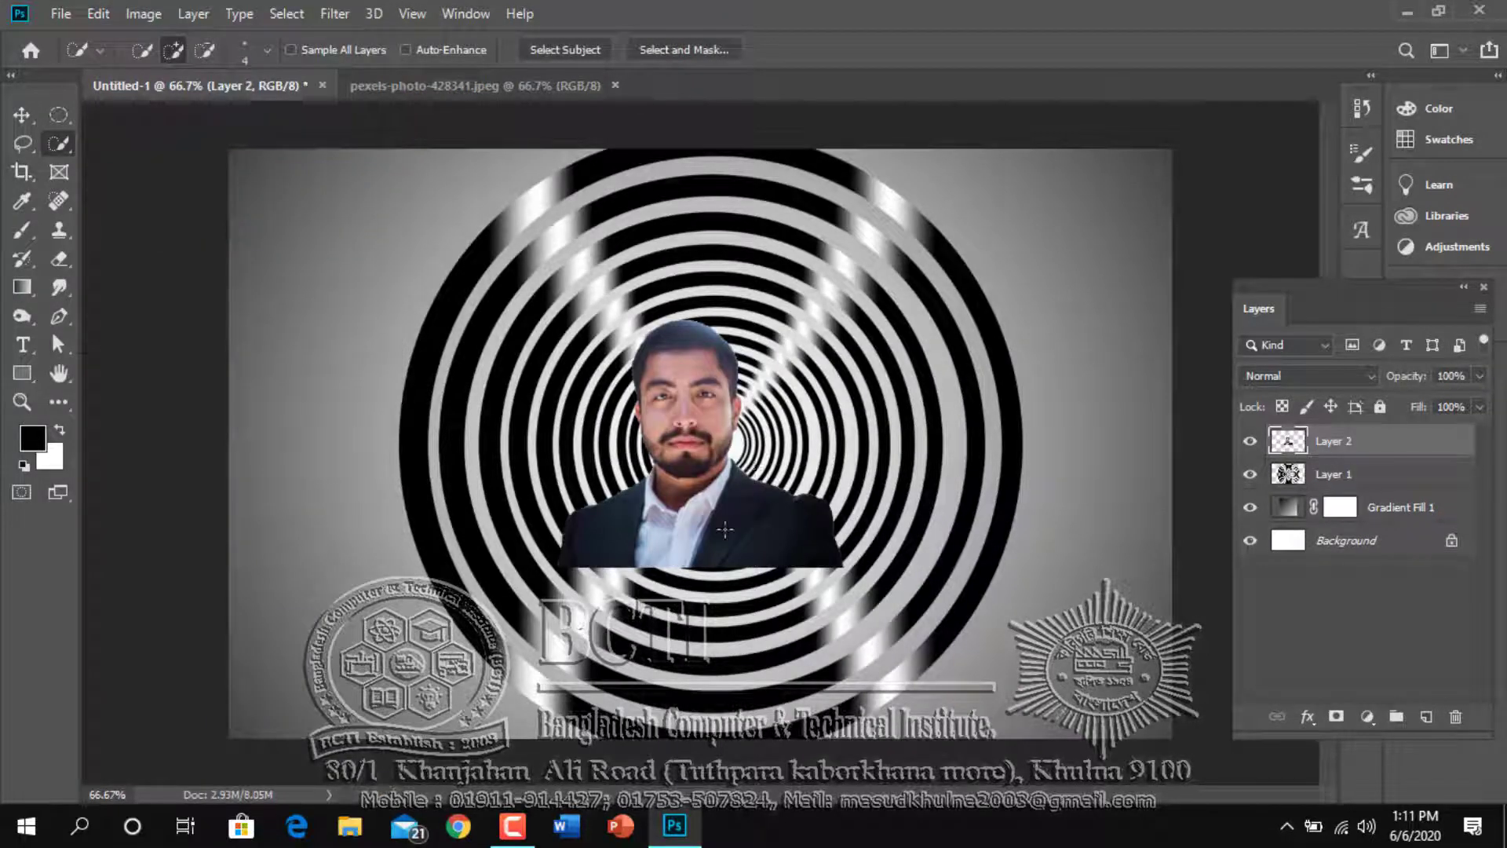
key(v)
mouse_move(719, 527)
mouse_down()
mouse_move(675, 668)
mouse_move(688, 689)
mouse_up()
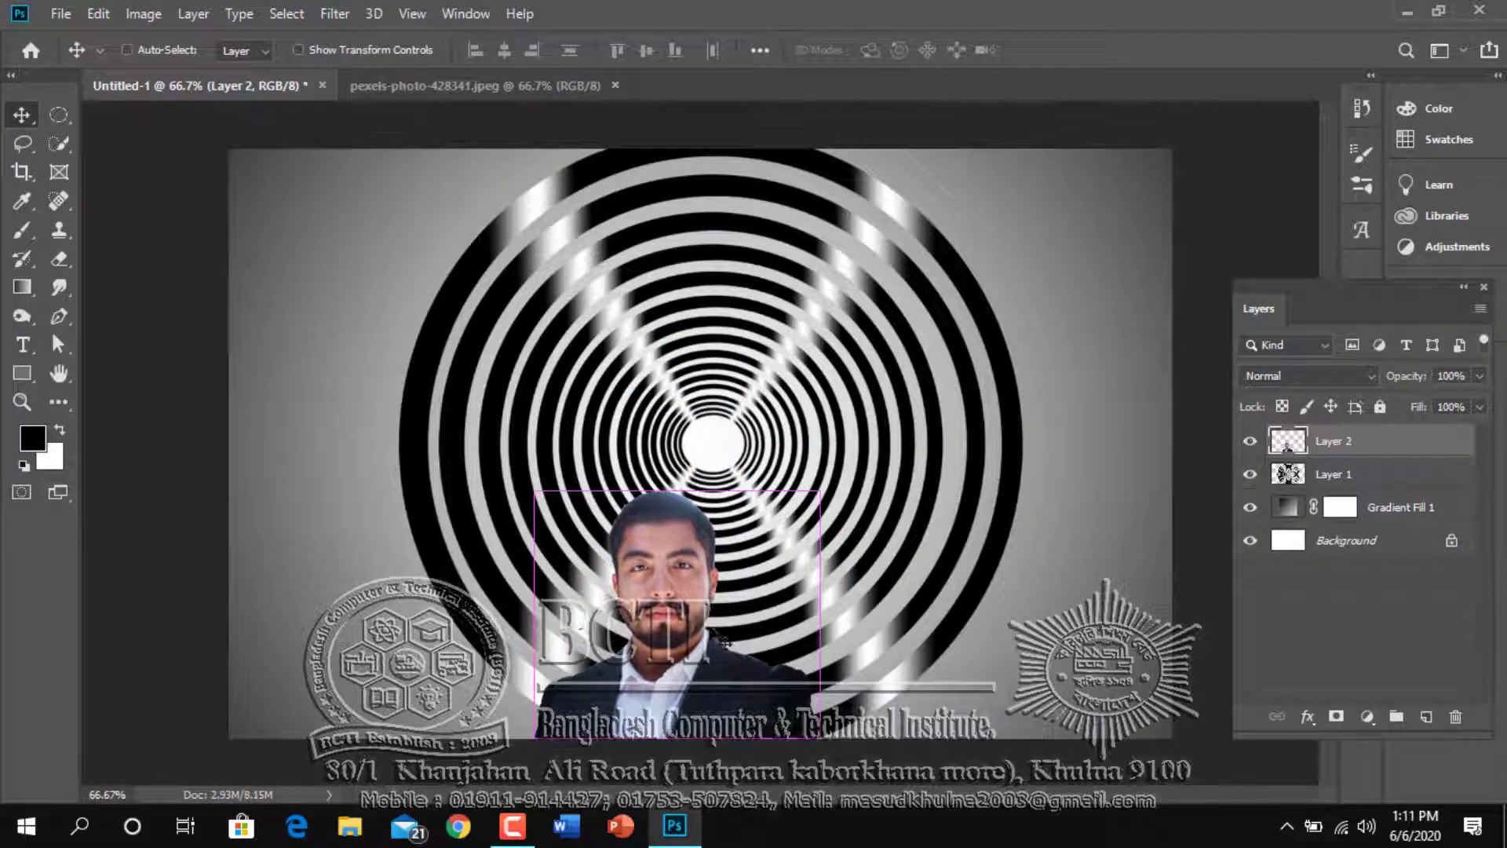
Enlarge the man proportionally to about 172% and centre him horizontally in front of the rings
key(ctrl+t)
drag(822, 488, 1042, 318)
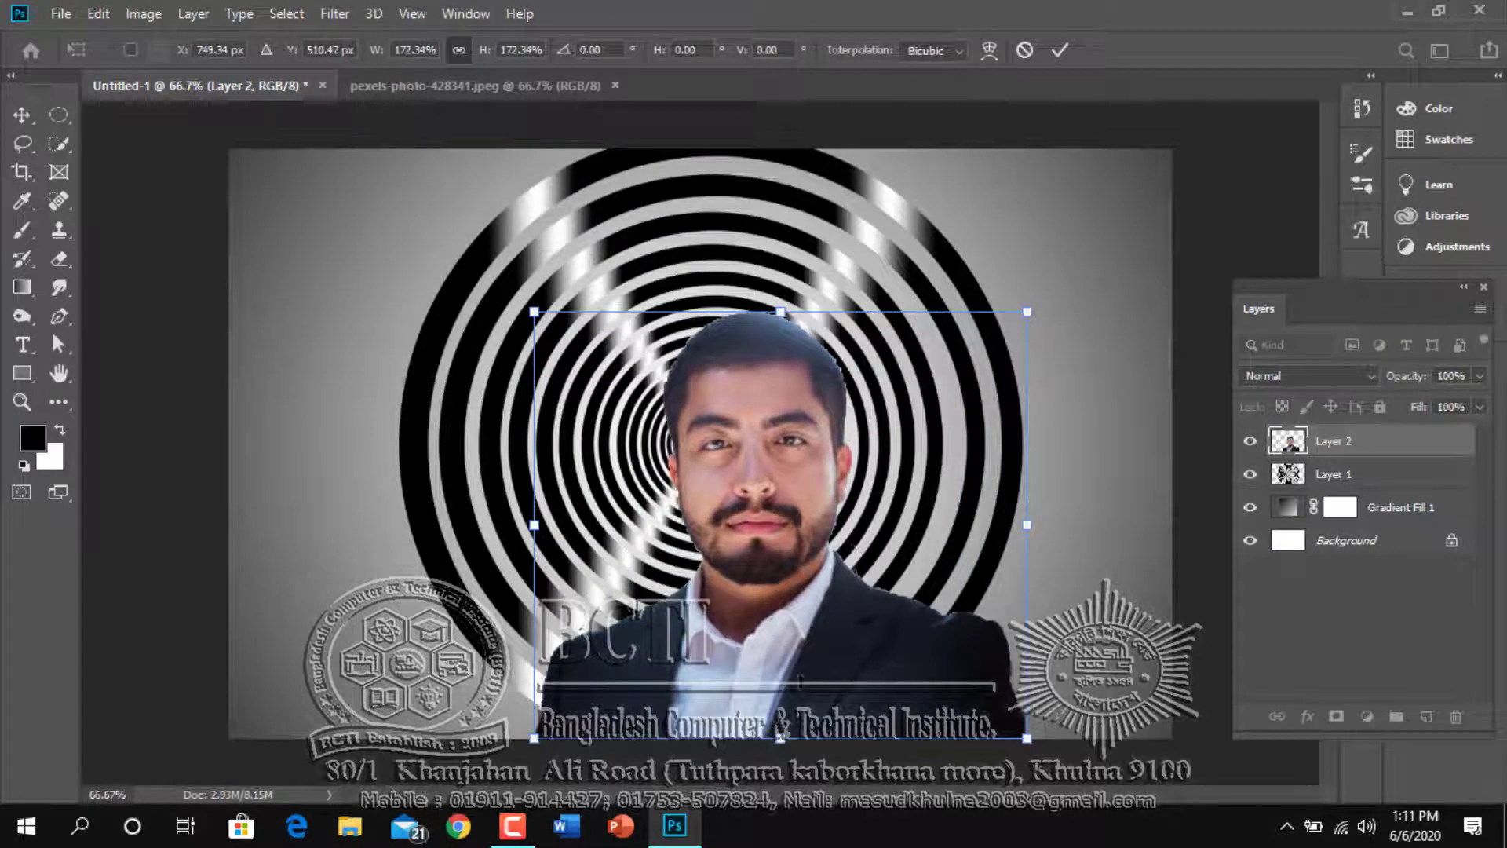
drag(803, 676, 759, 674)
key(Return)
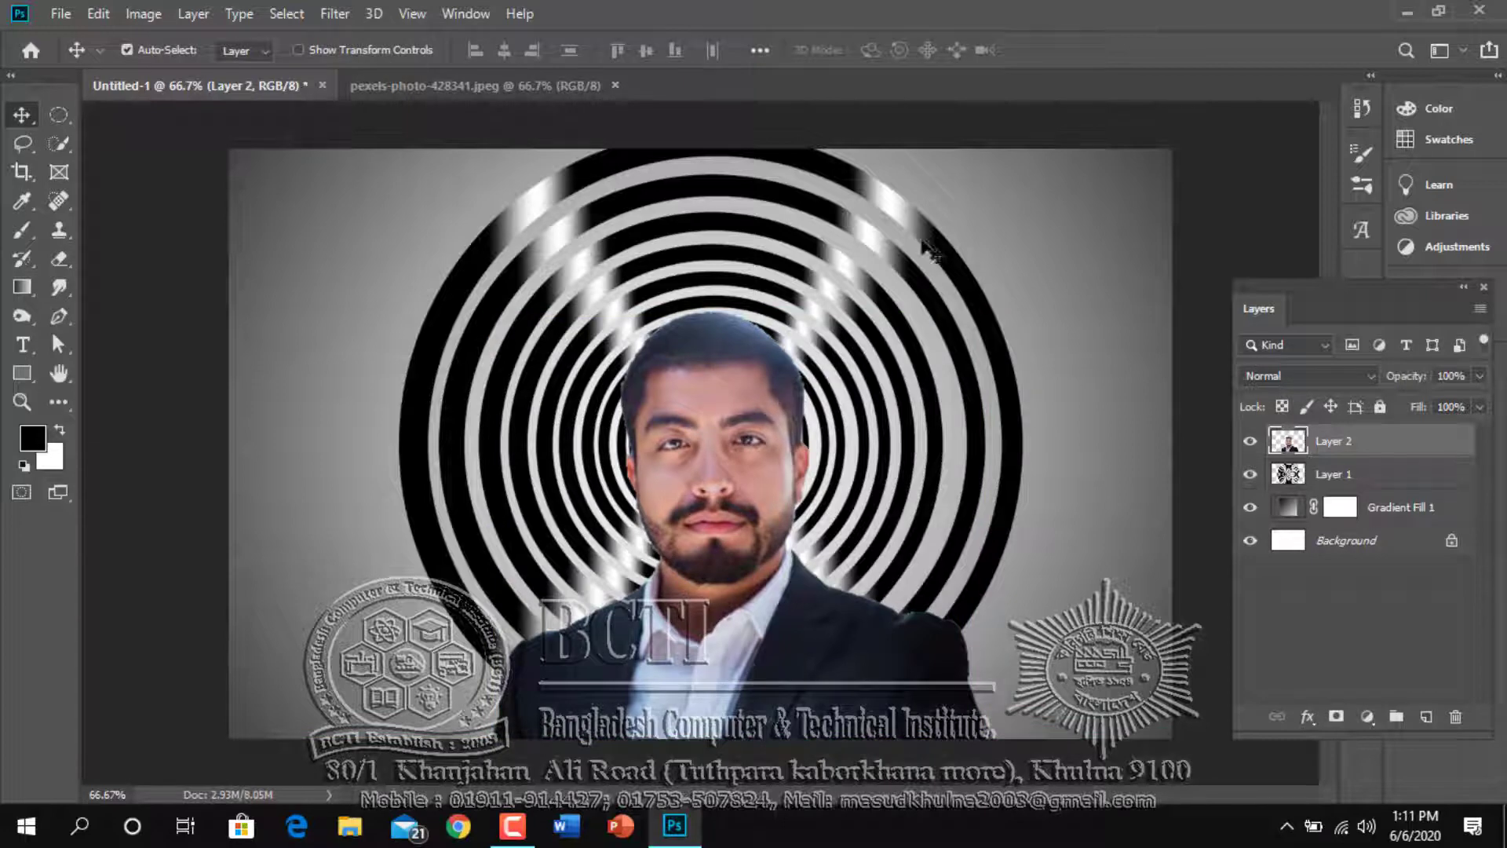
Rotate the rings on Layer 1 by about 90° behind the man
click(1378, 486)
key(ctrl+t)
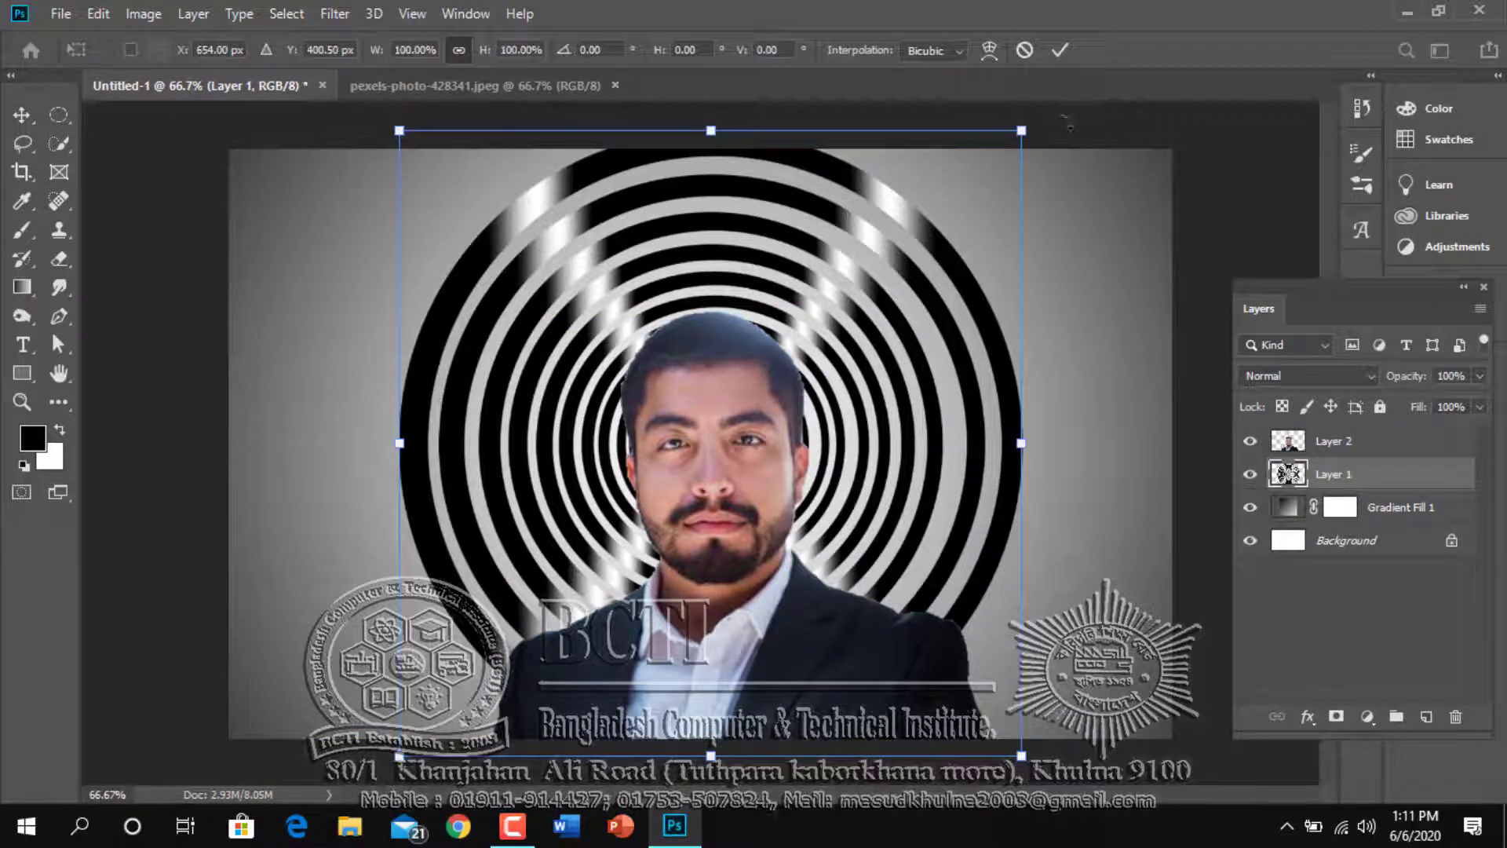
drag(1060, 221, 1085, 838)
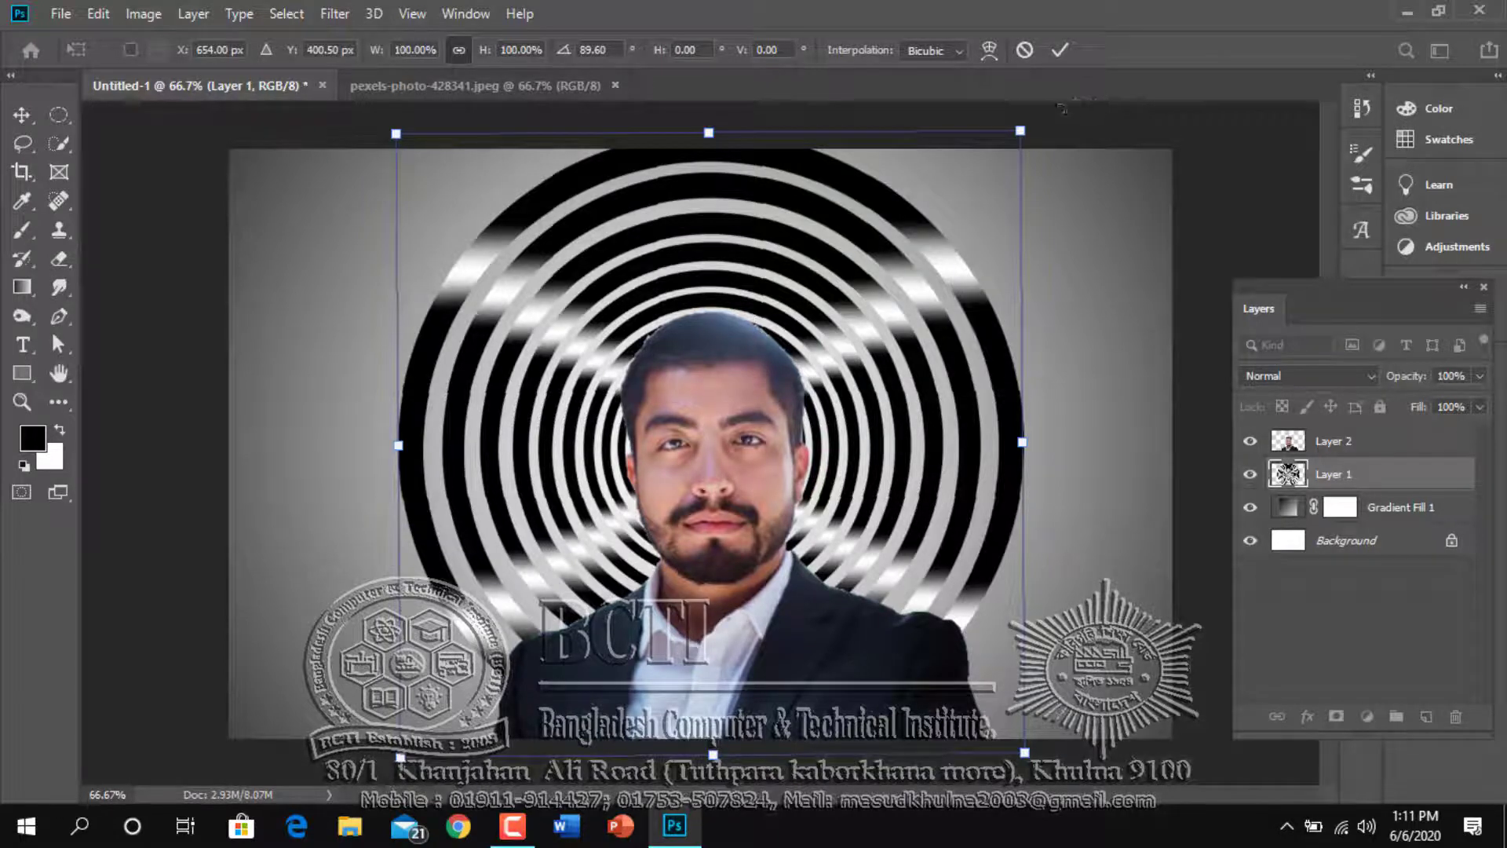
drag(1061, 108, 1076, 84)
key(Return)
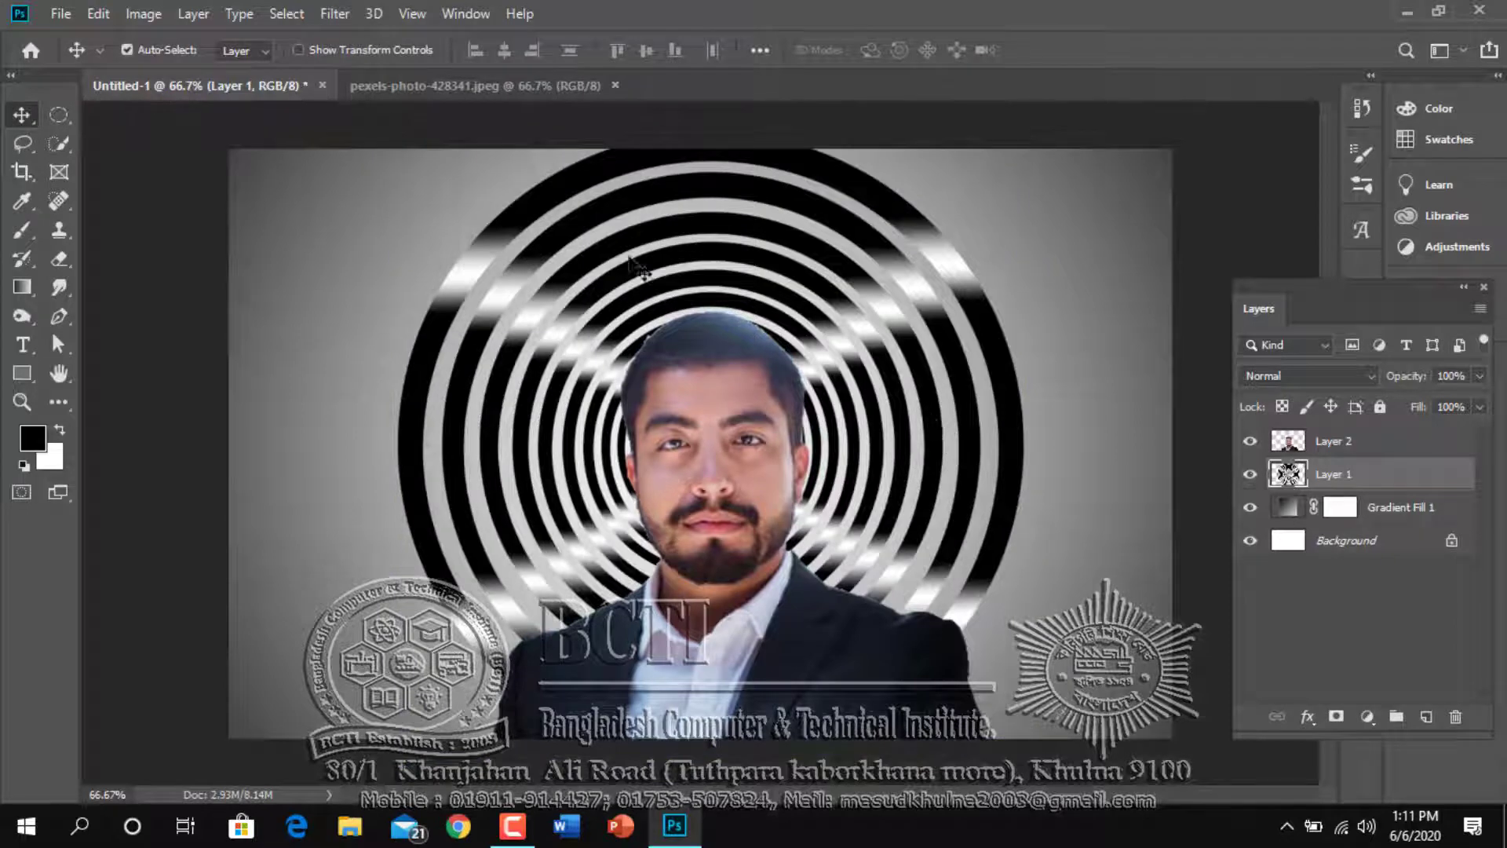
On Layer 2, select the man's face and ears with the Quick Selection tool, subtracting the hair from the selection
click(1352, 447)
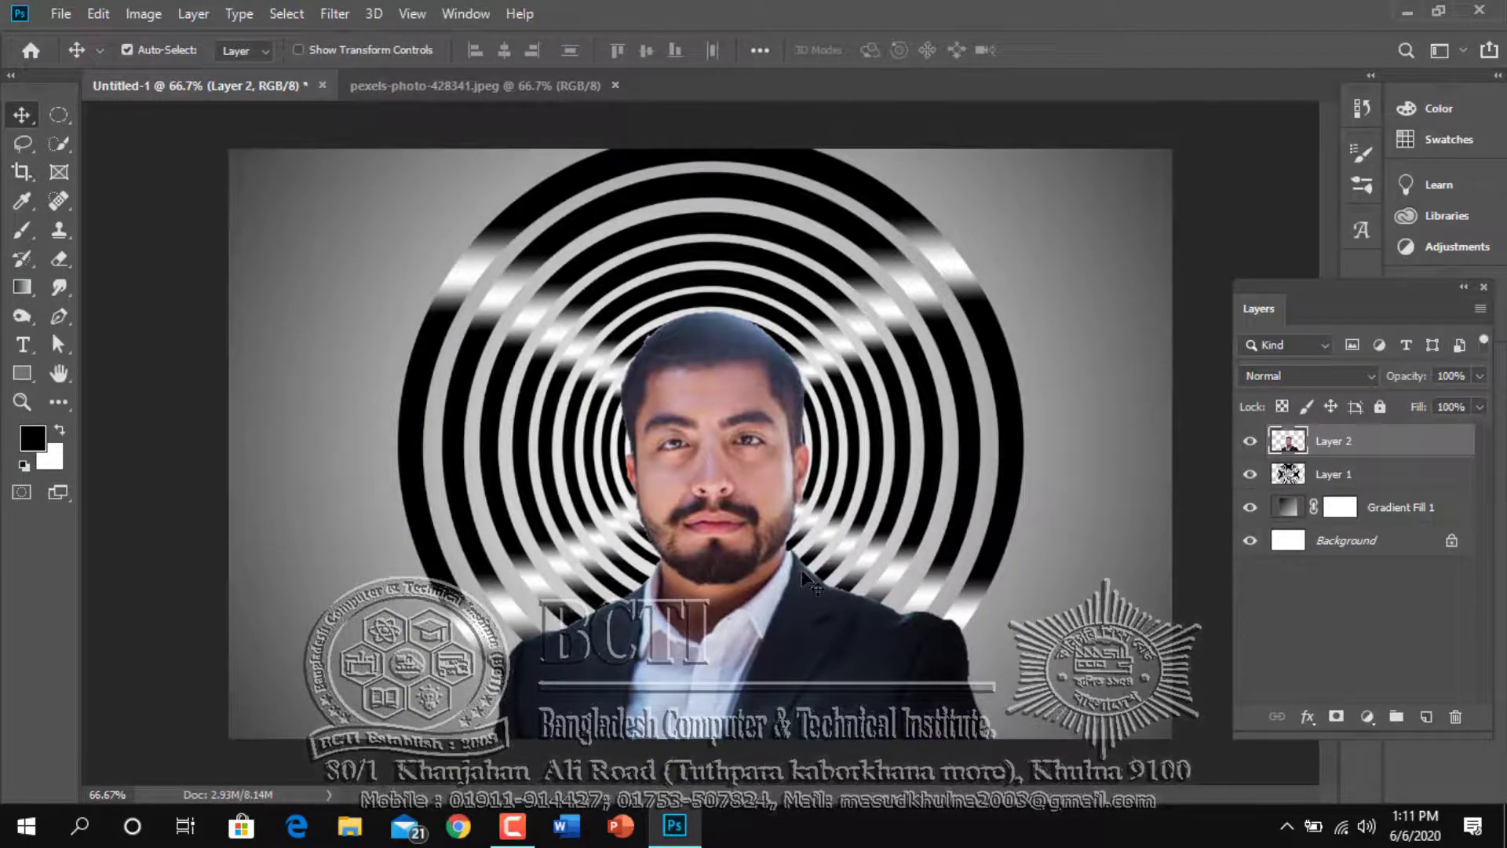
key(ctrl+plus)
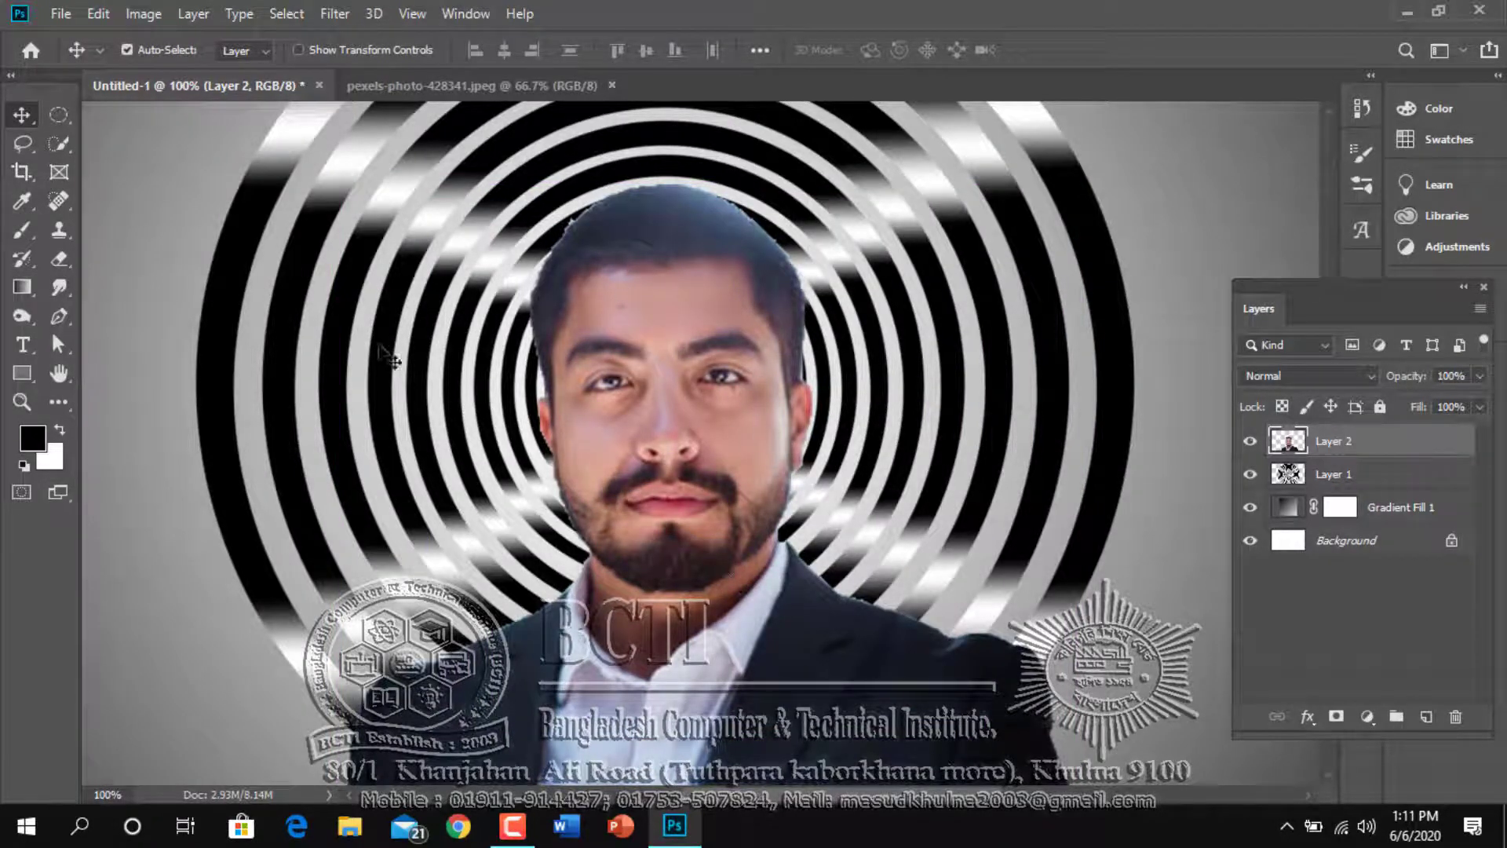
drag(70, 149, 102, 144)
drag(596, 287, 687, 426)
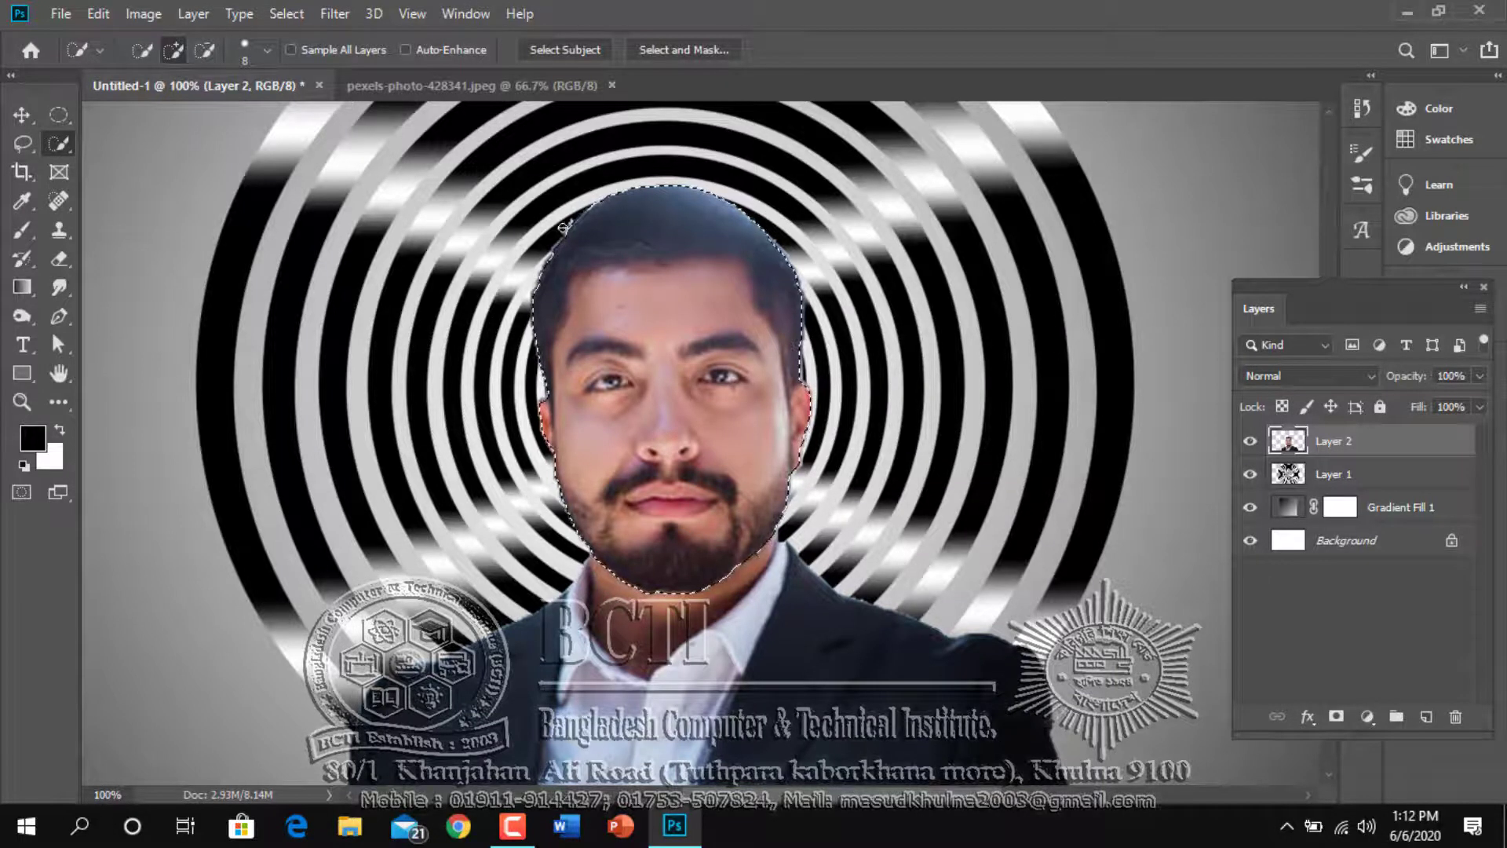
drag(564, 228, 659, 216)
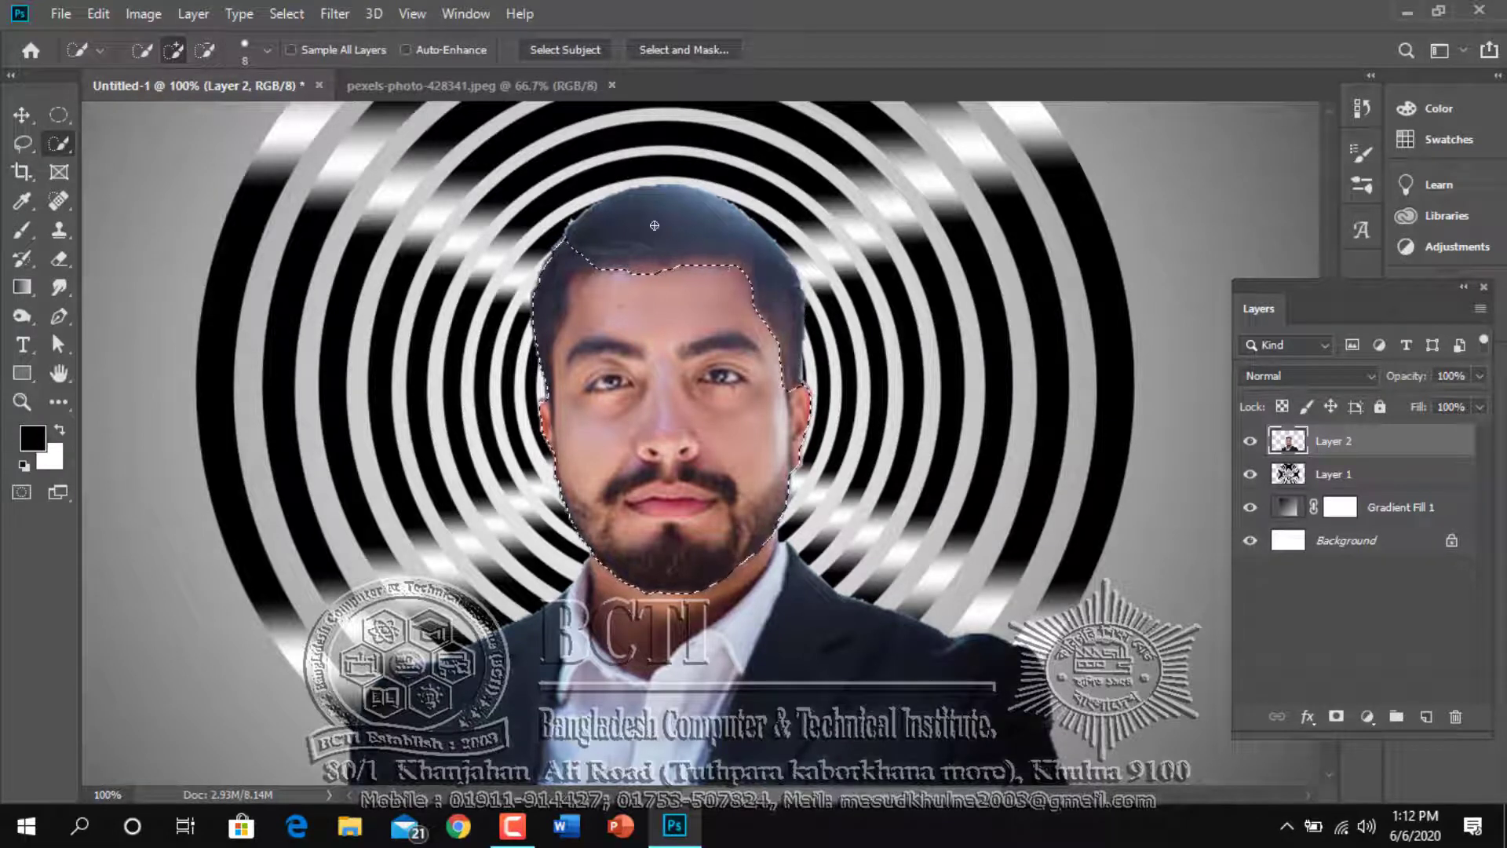
key(alt)
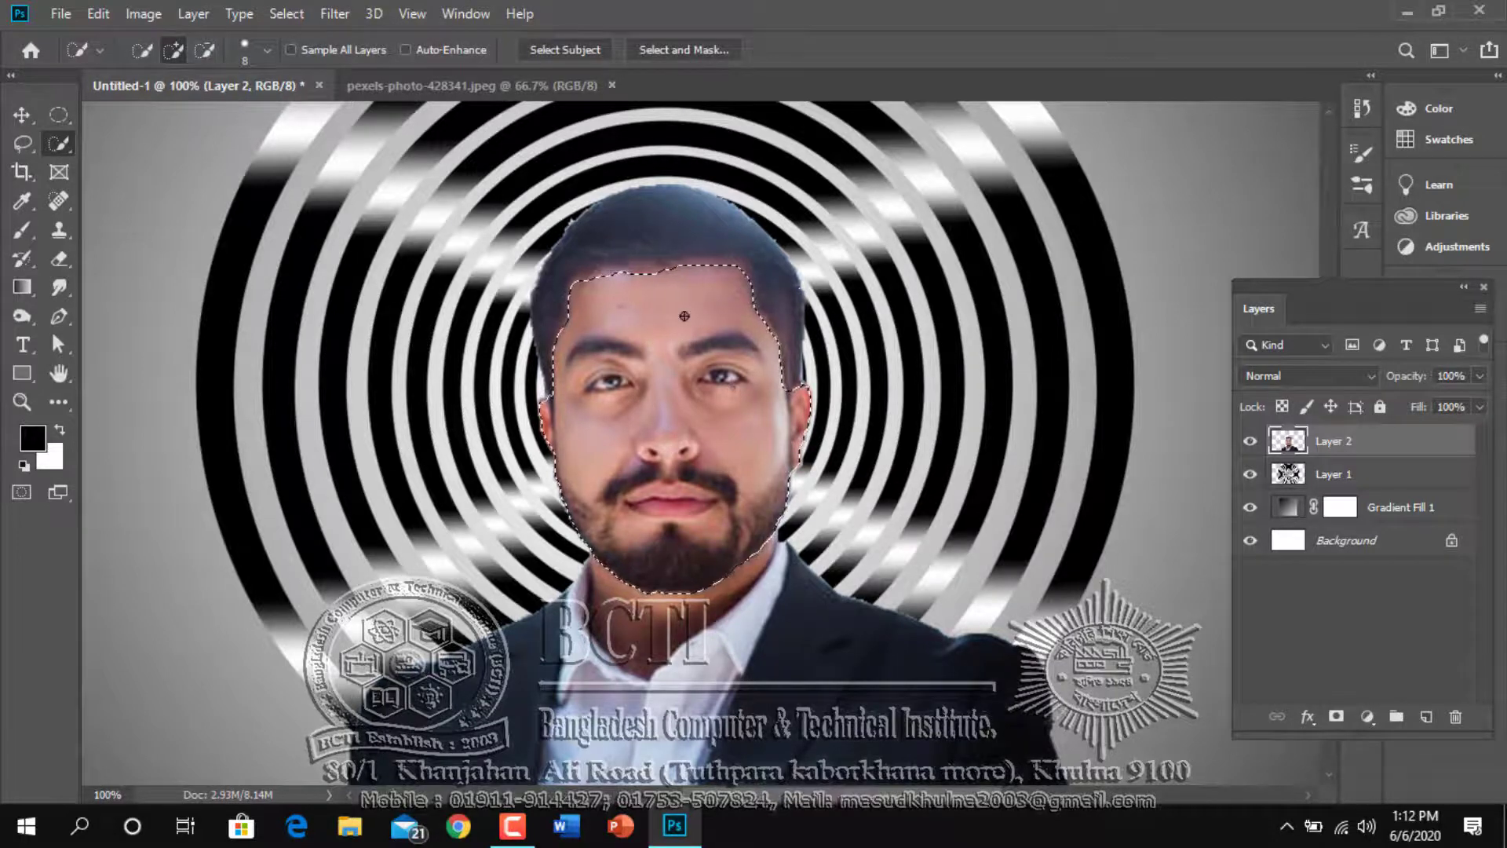
ctrl+click(620, 446)
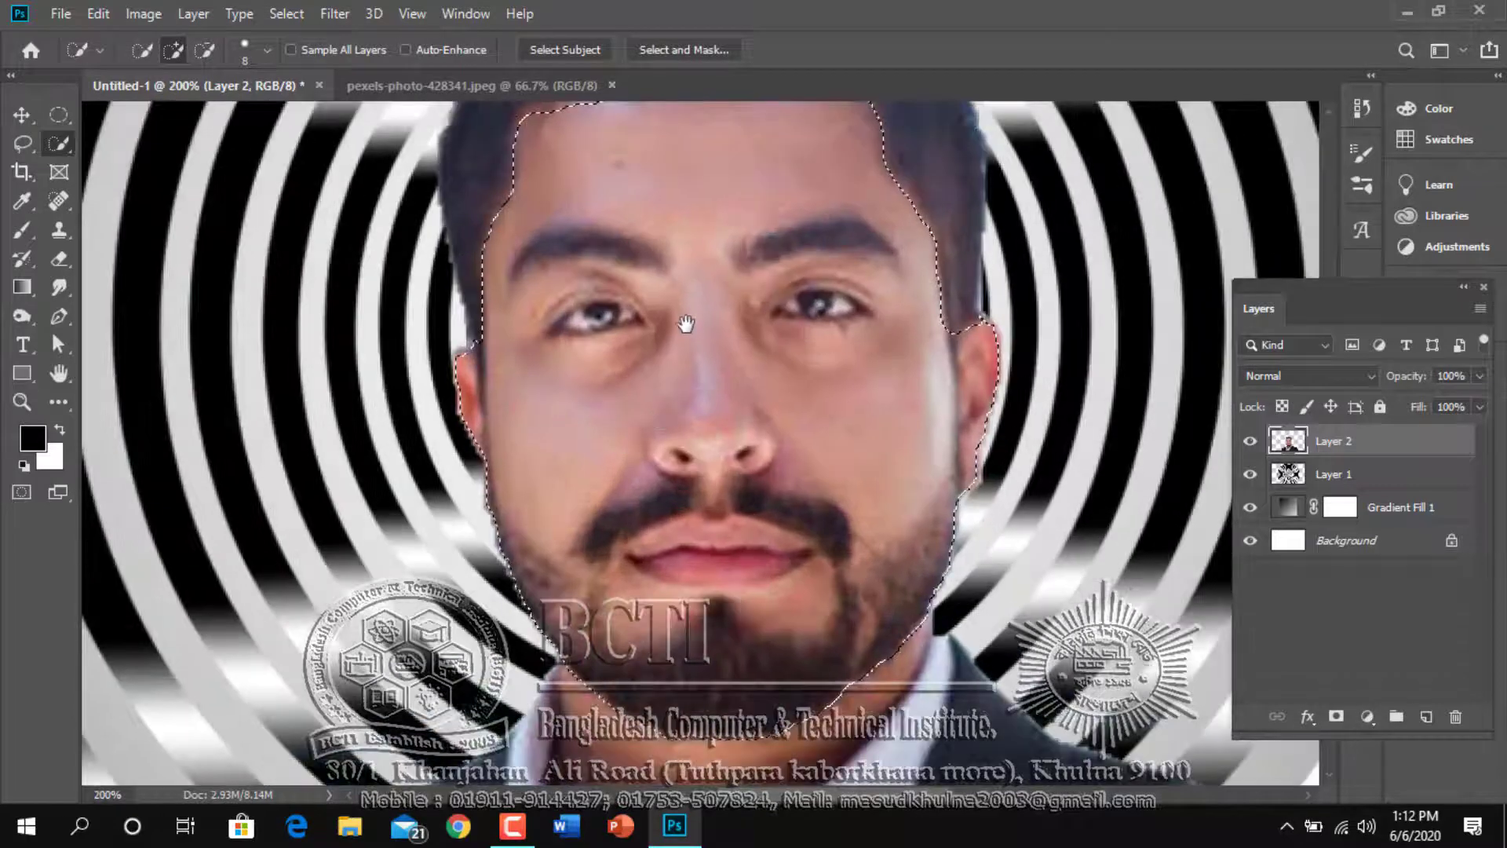
drag(690, 325, 665, 416)
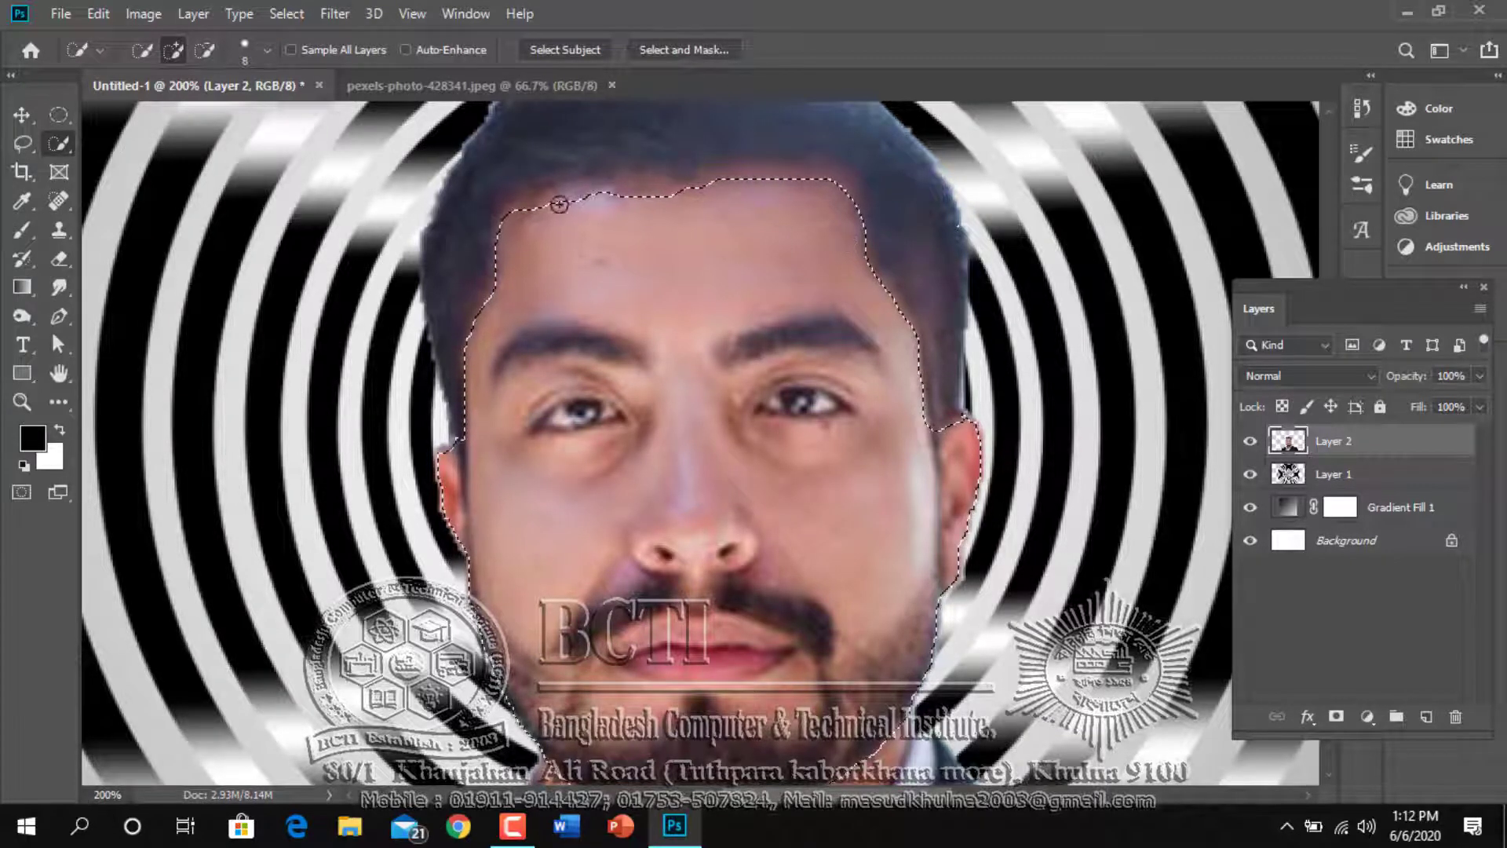
alt+click(644, 369)
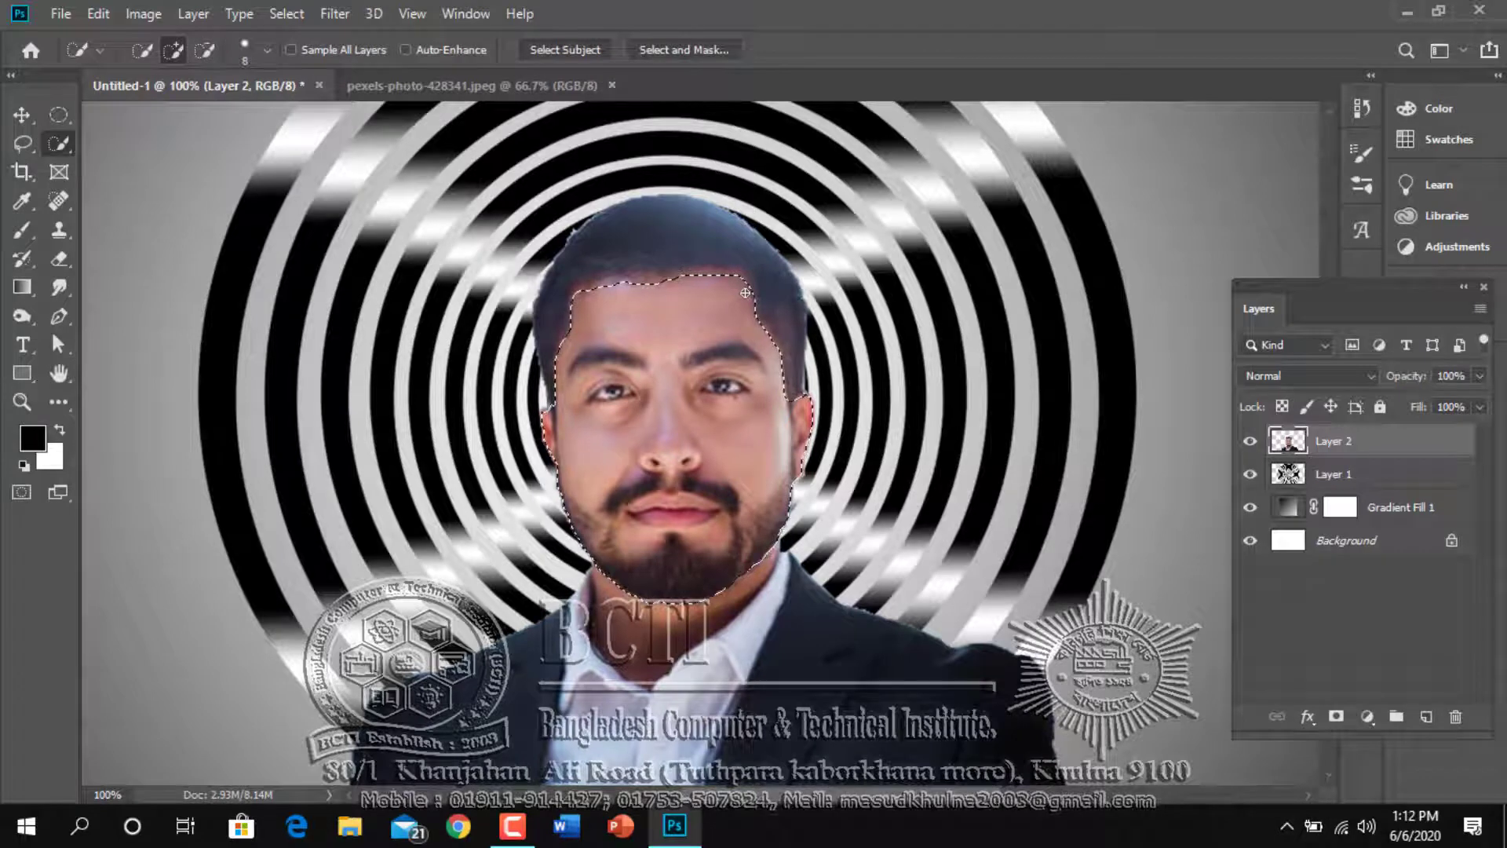
Copy the selected face to its own layer and reduce that layer's opacity to 55%
key(ctrl+j)
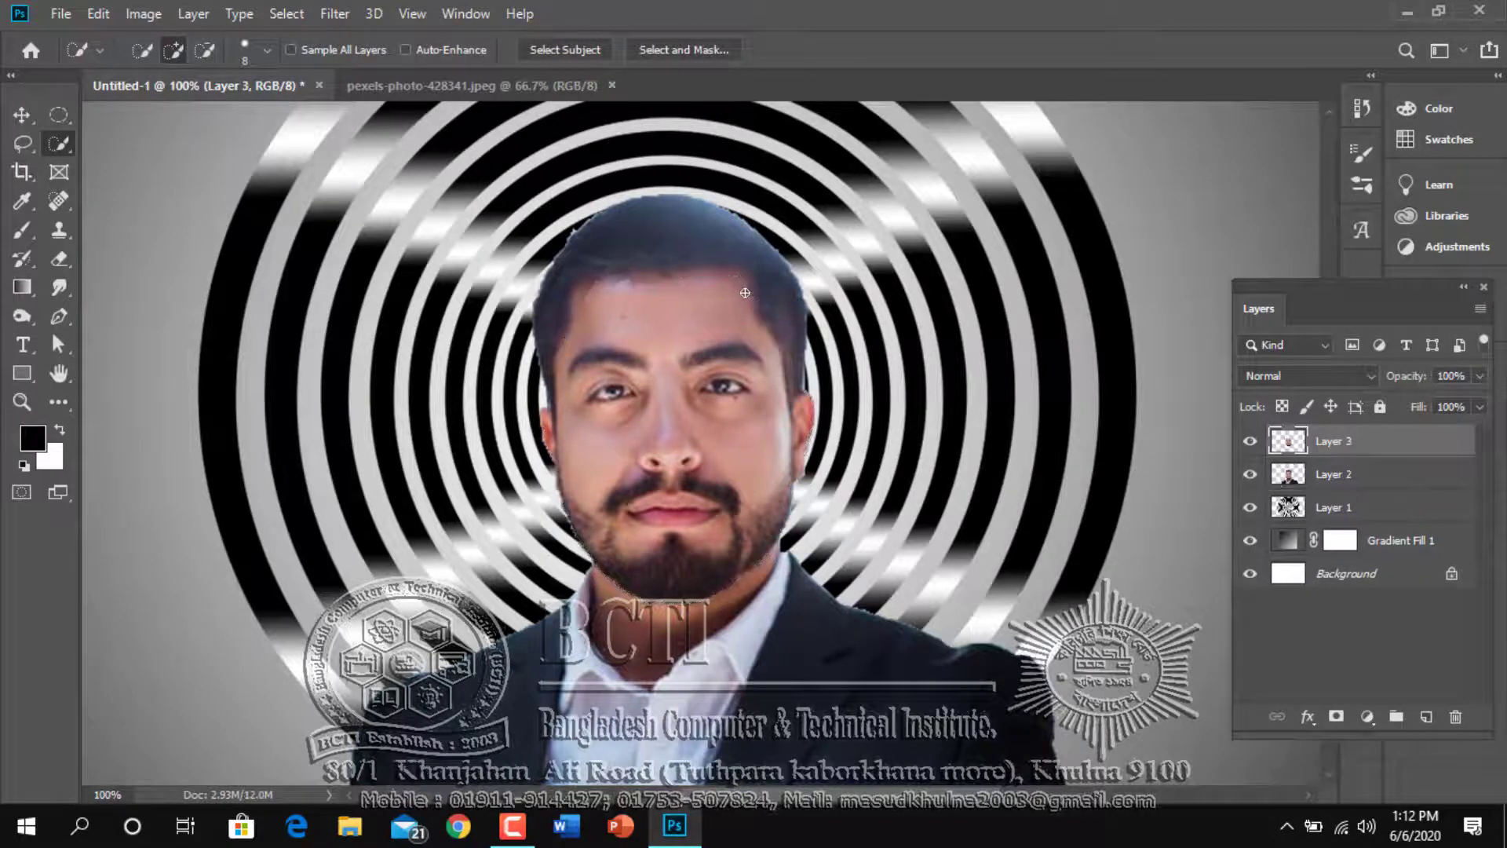
click(1252, 475)
click(1252, 475)
click(1252, 475)
click(1252, 474)
click(1479, 406)
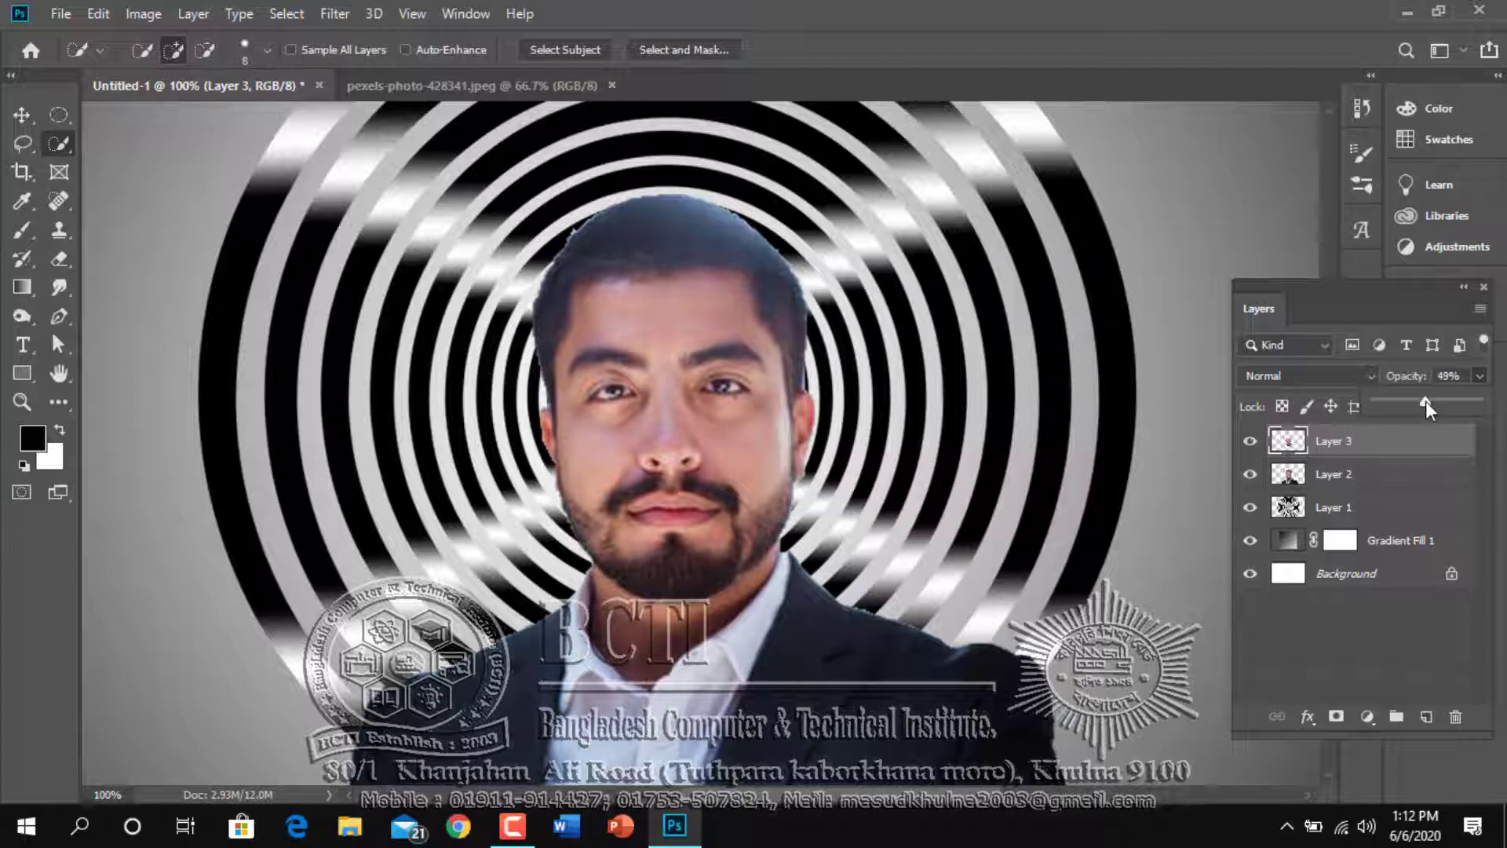
drag(1426, 402, 1427, 400)
Shift the semi-transparent face copy straight up to Y 393 px so its features double over the original face
key(ctrl+t)
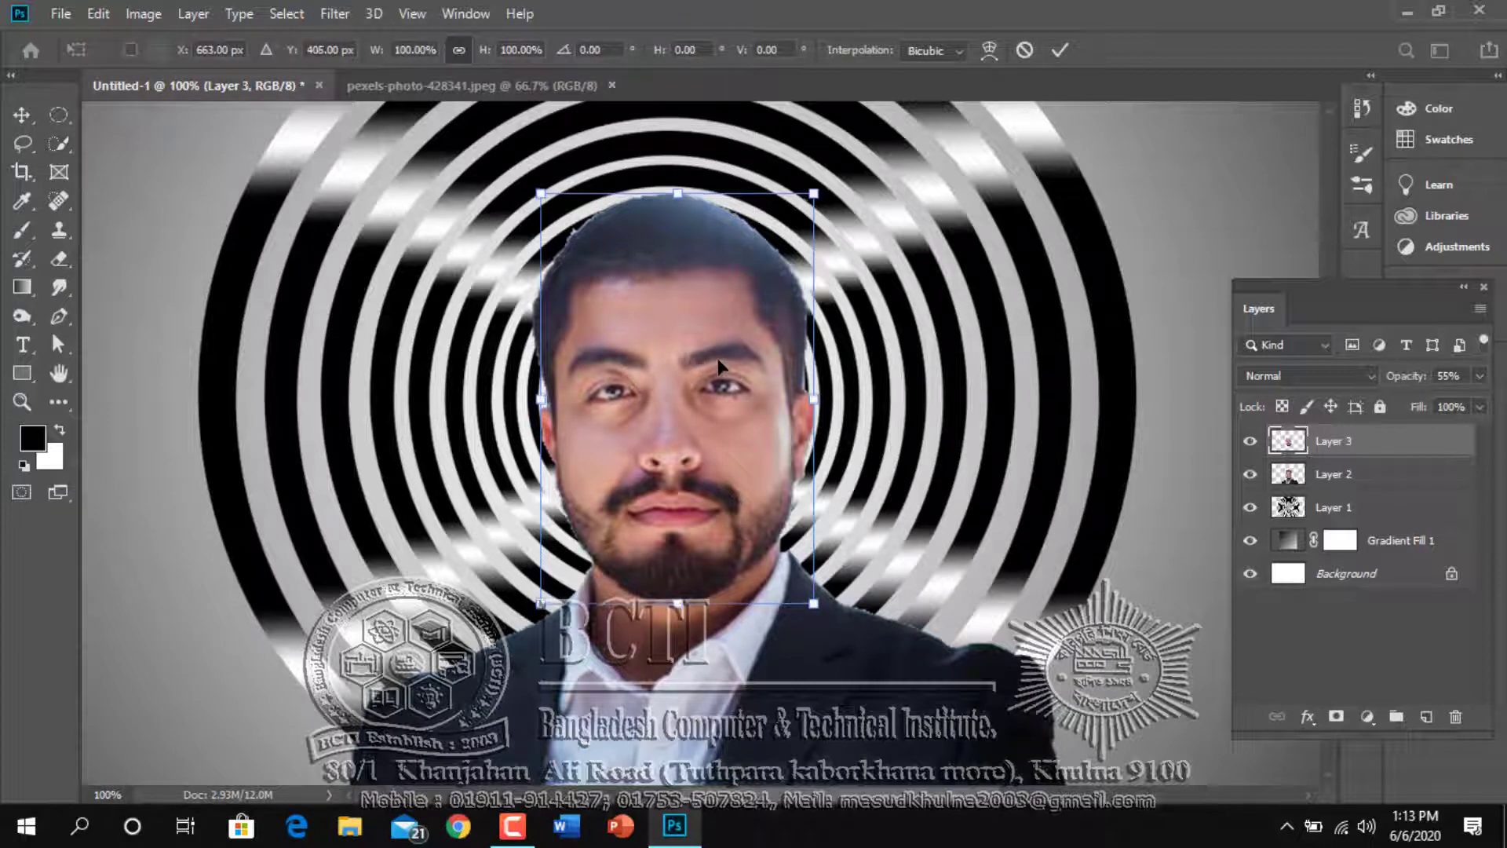
key(Up)
key(Up)
key(Up)
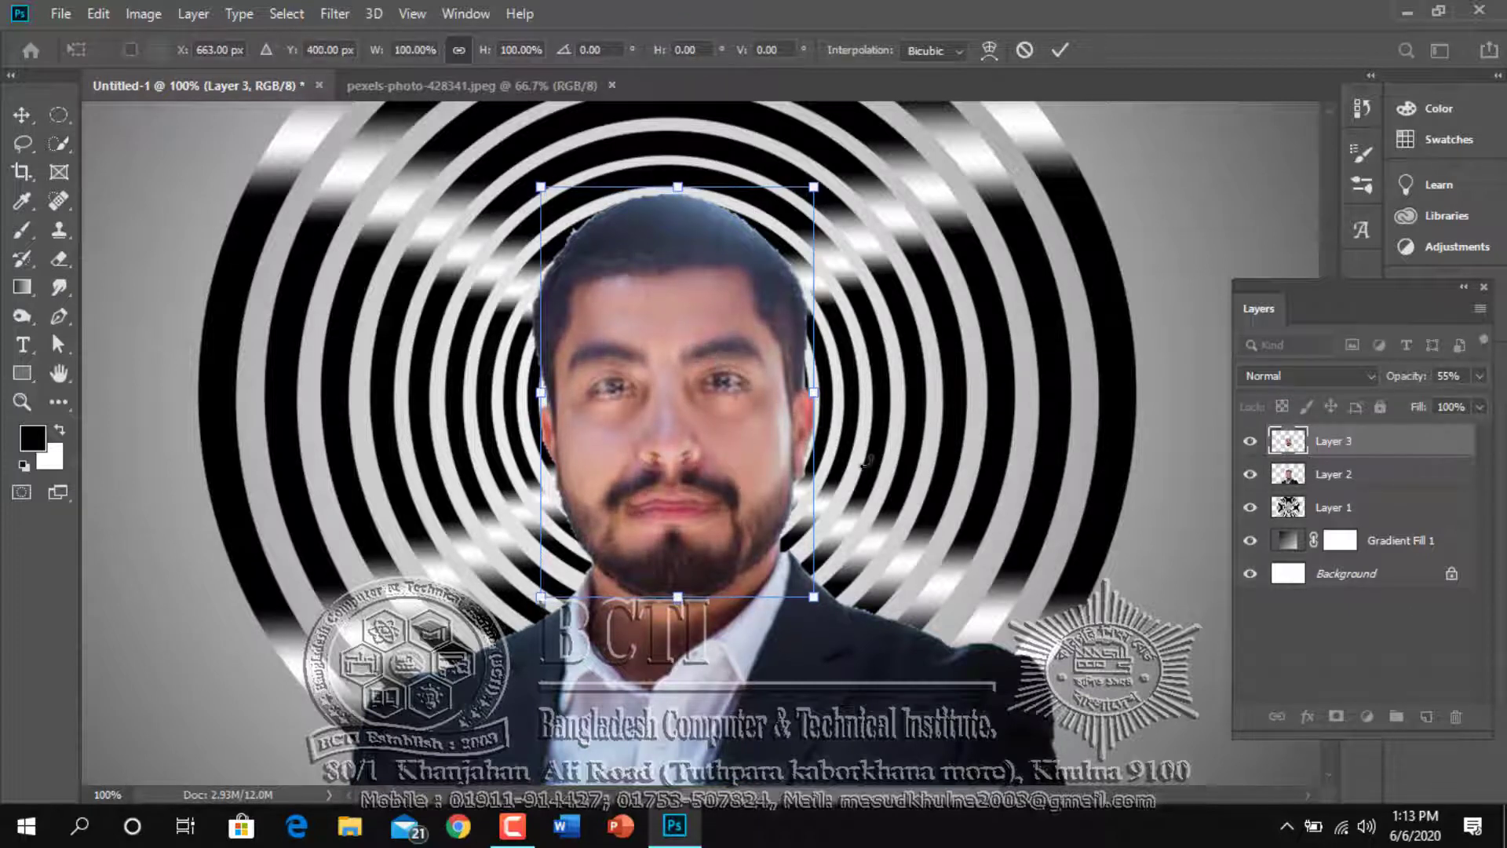
key(Up)
key(Up)
key(Up)
key(Up)
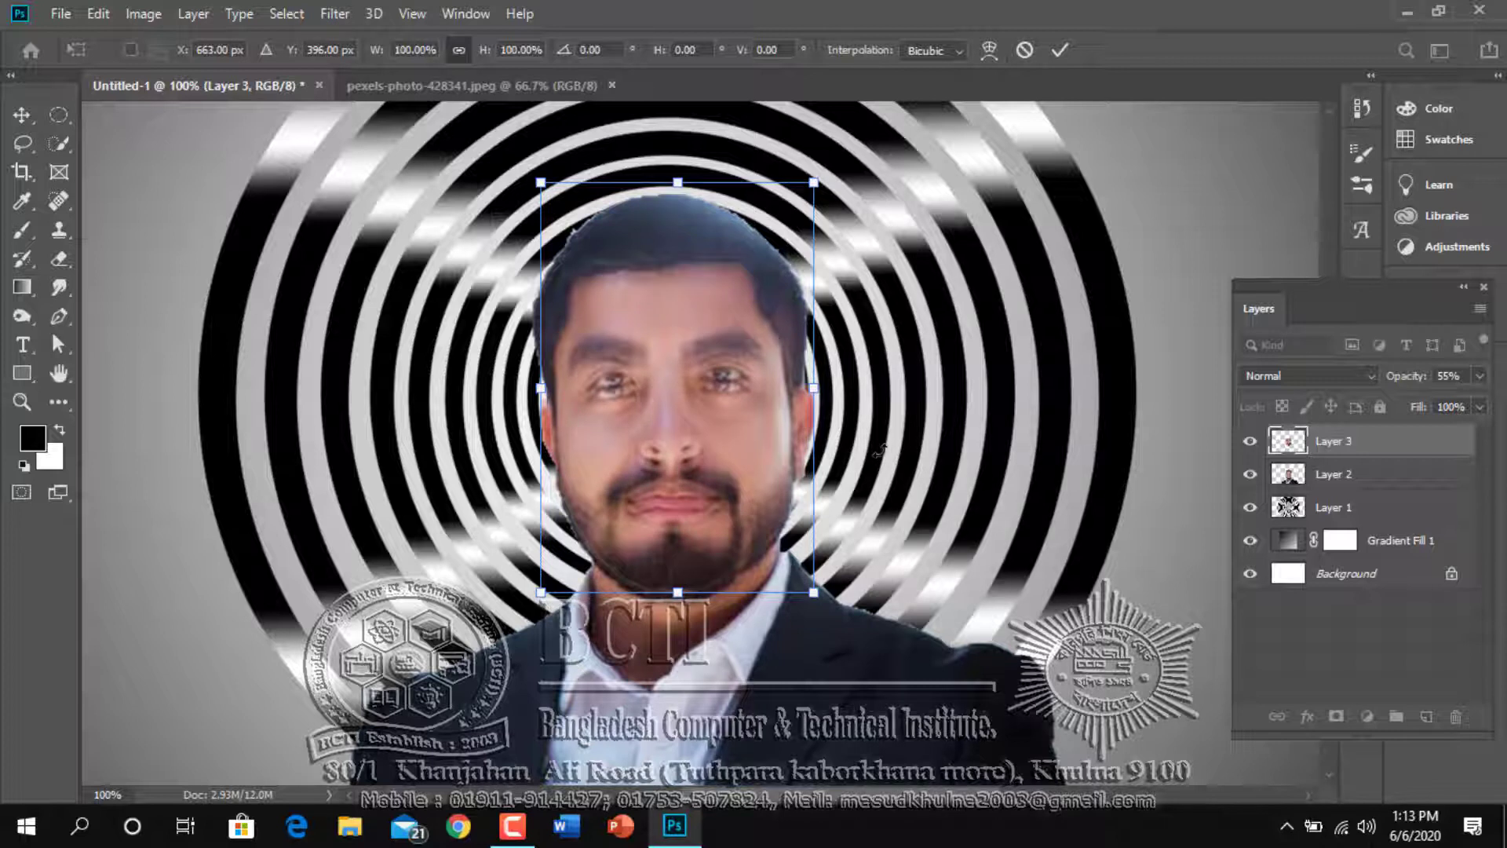
key(Up)
key(Up)
key(Up)
key(Up)
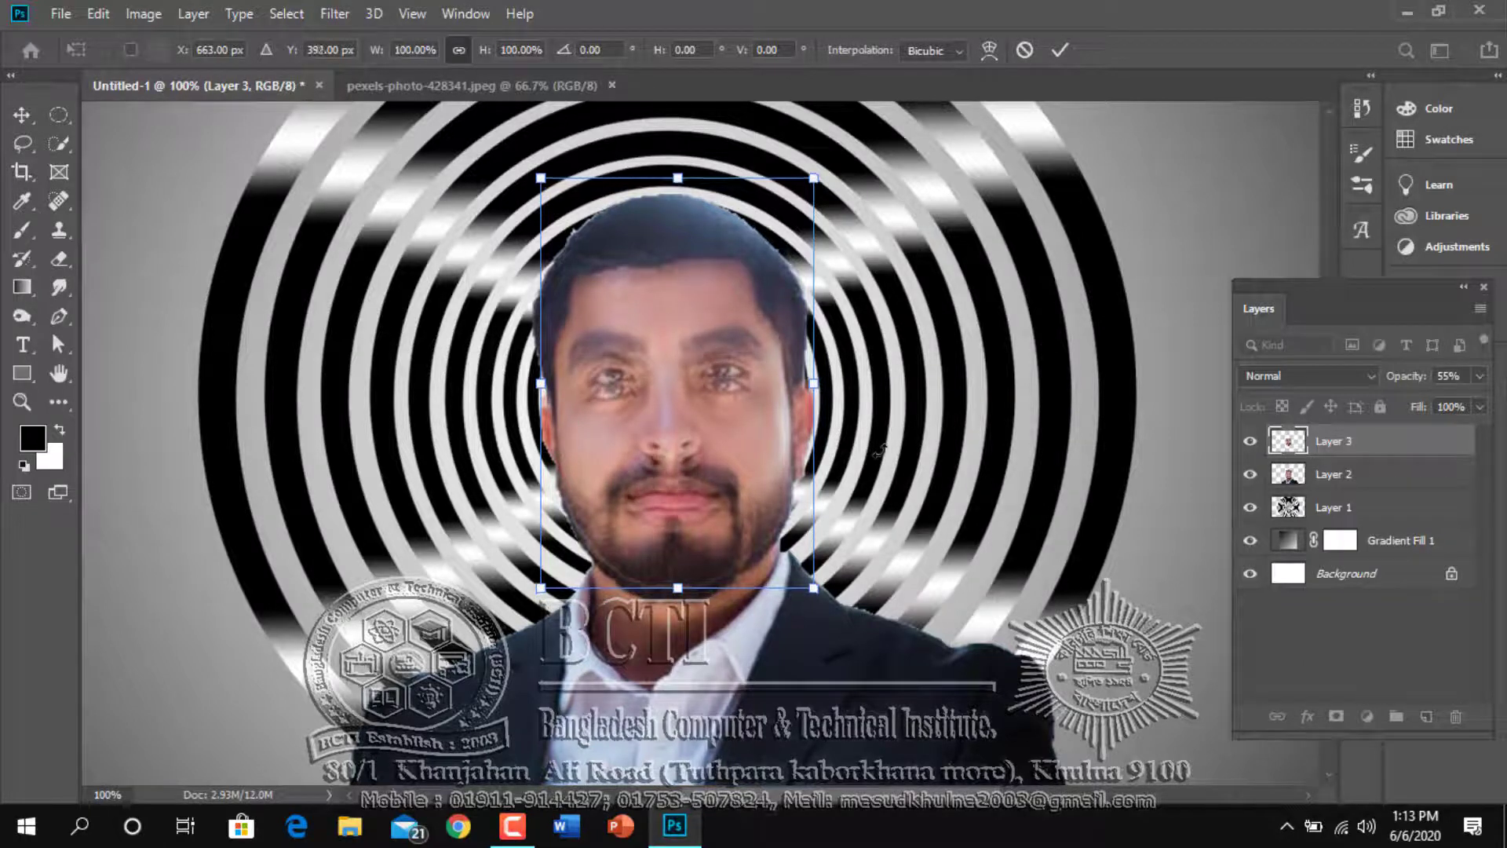
key(Up)
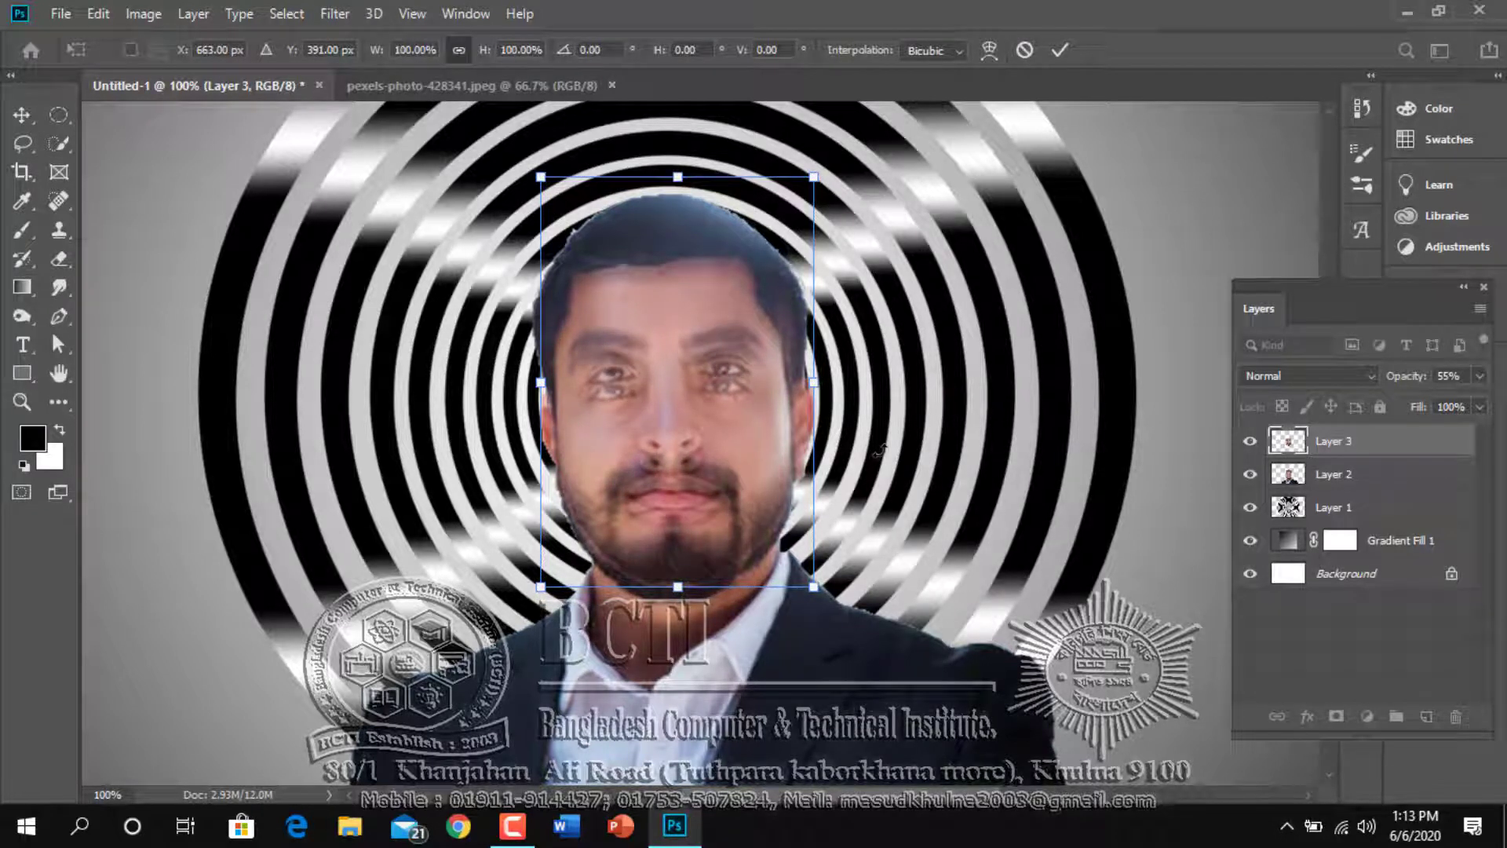
key(Up)
key(Up)
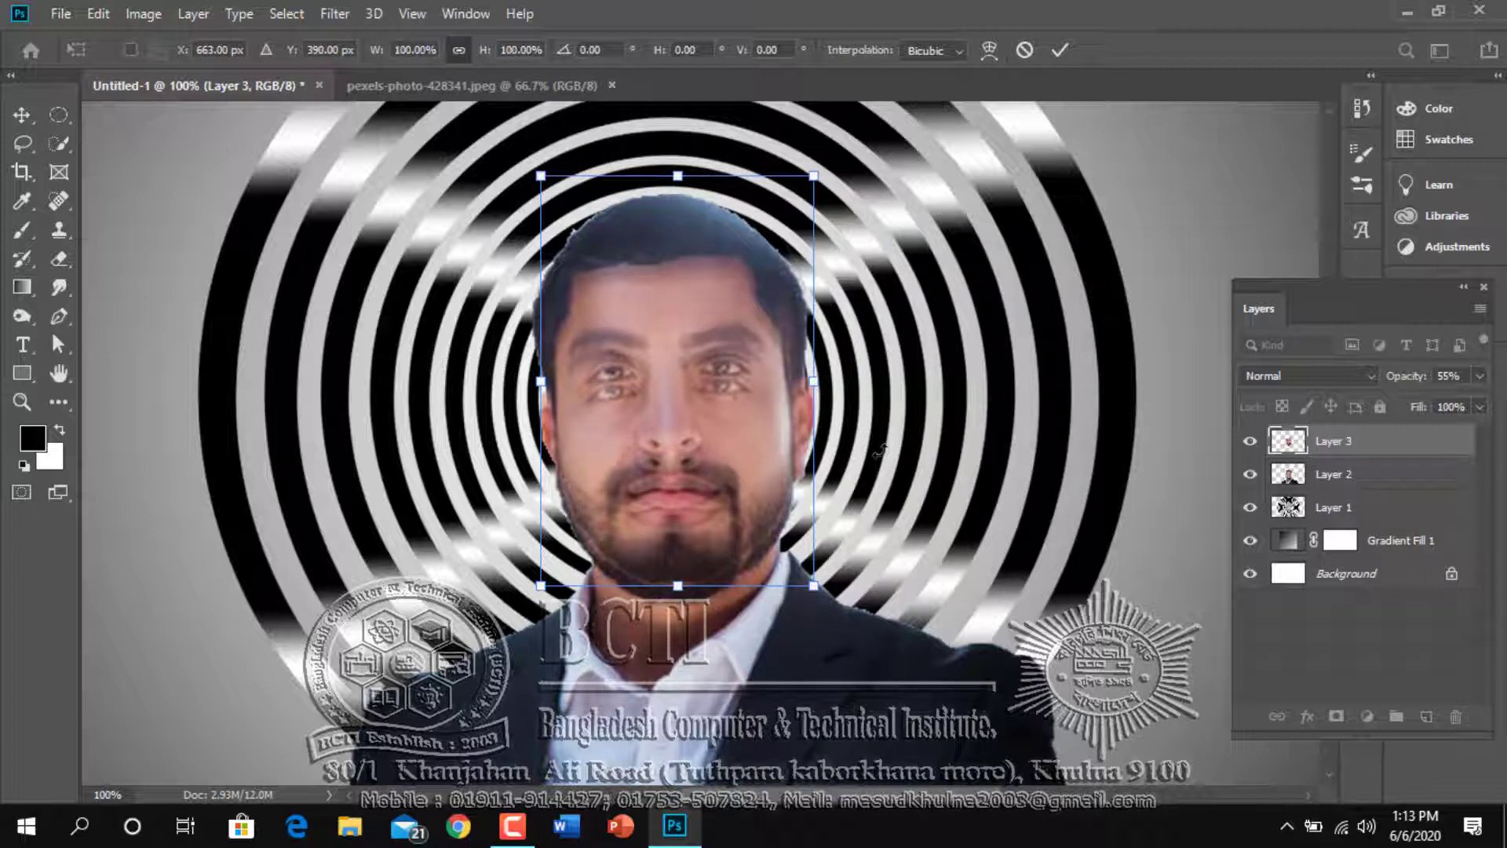
key(Down)
key(Down)
key(Down)
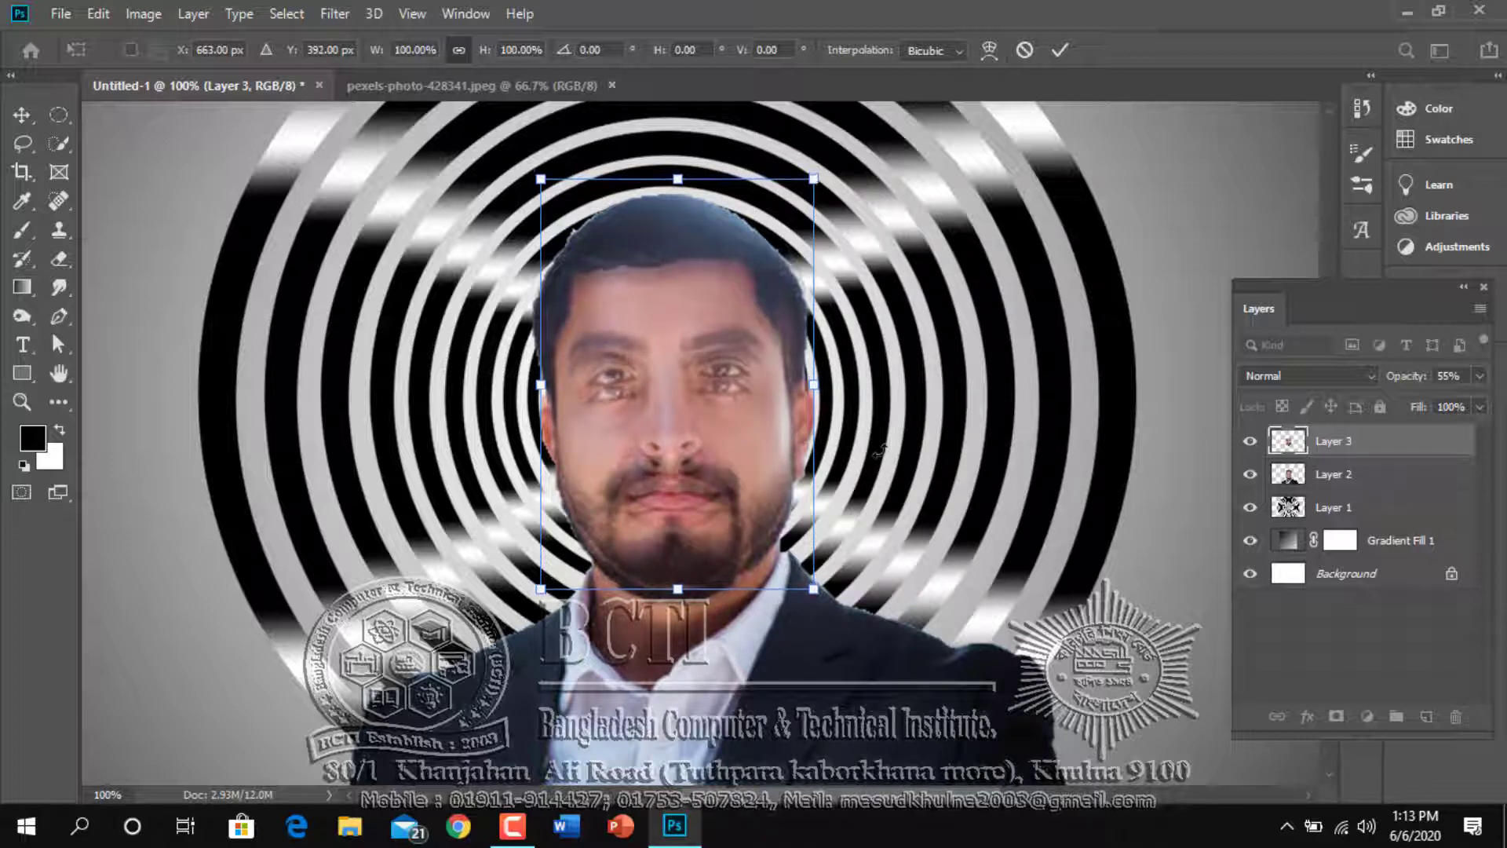
key(Down)
key(Up)
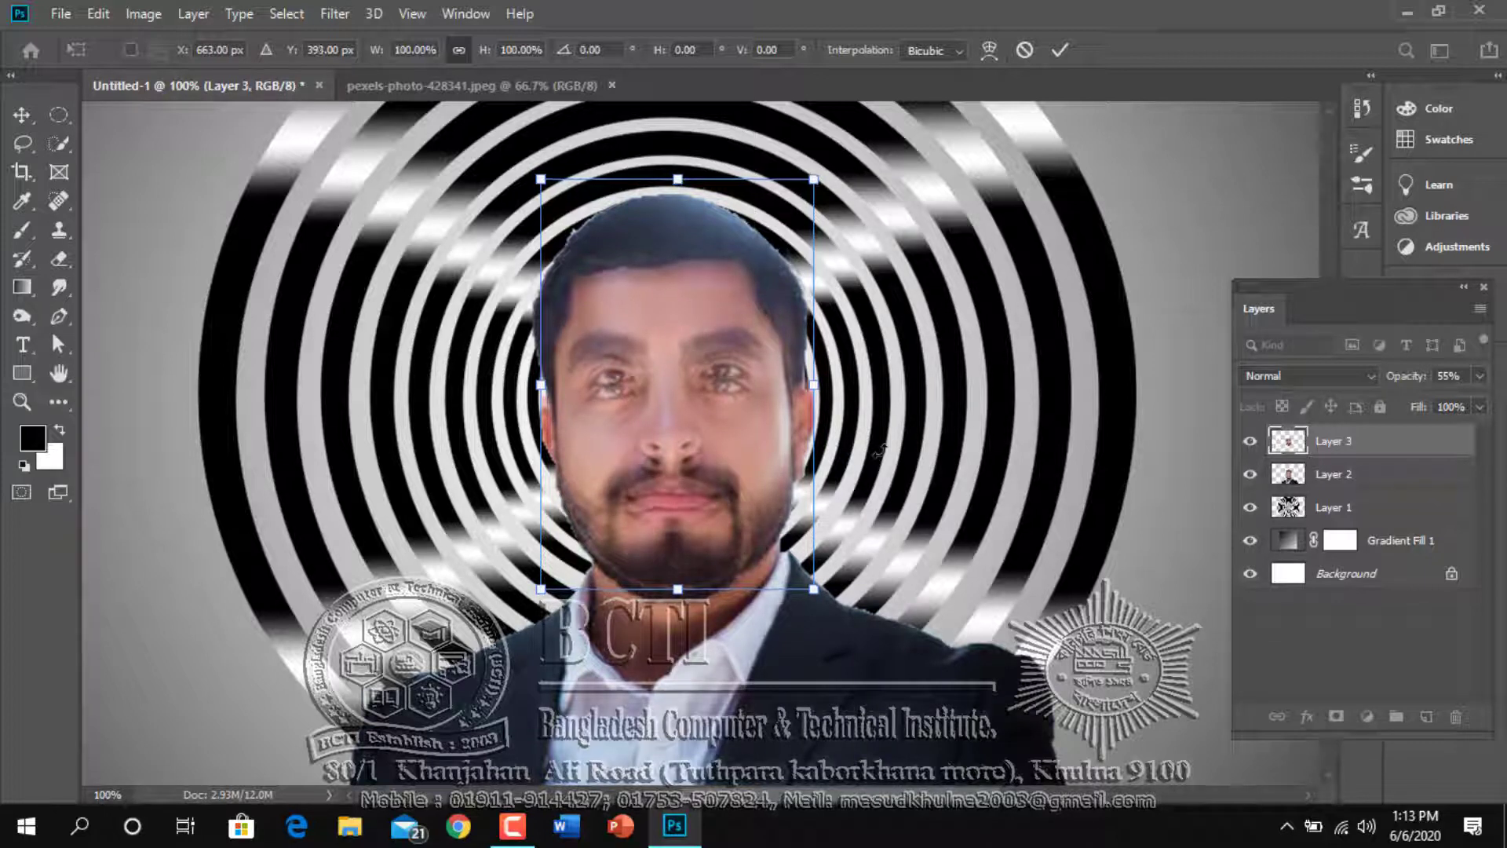
key(Return)
key(w)
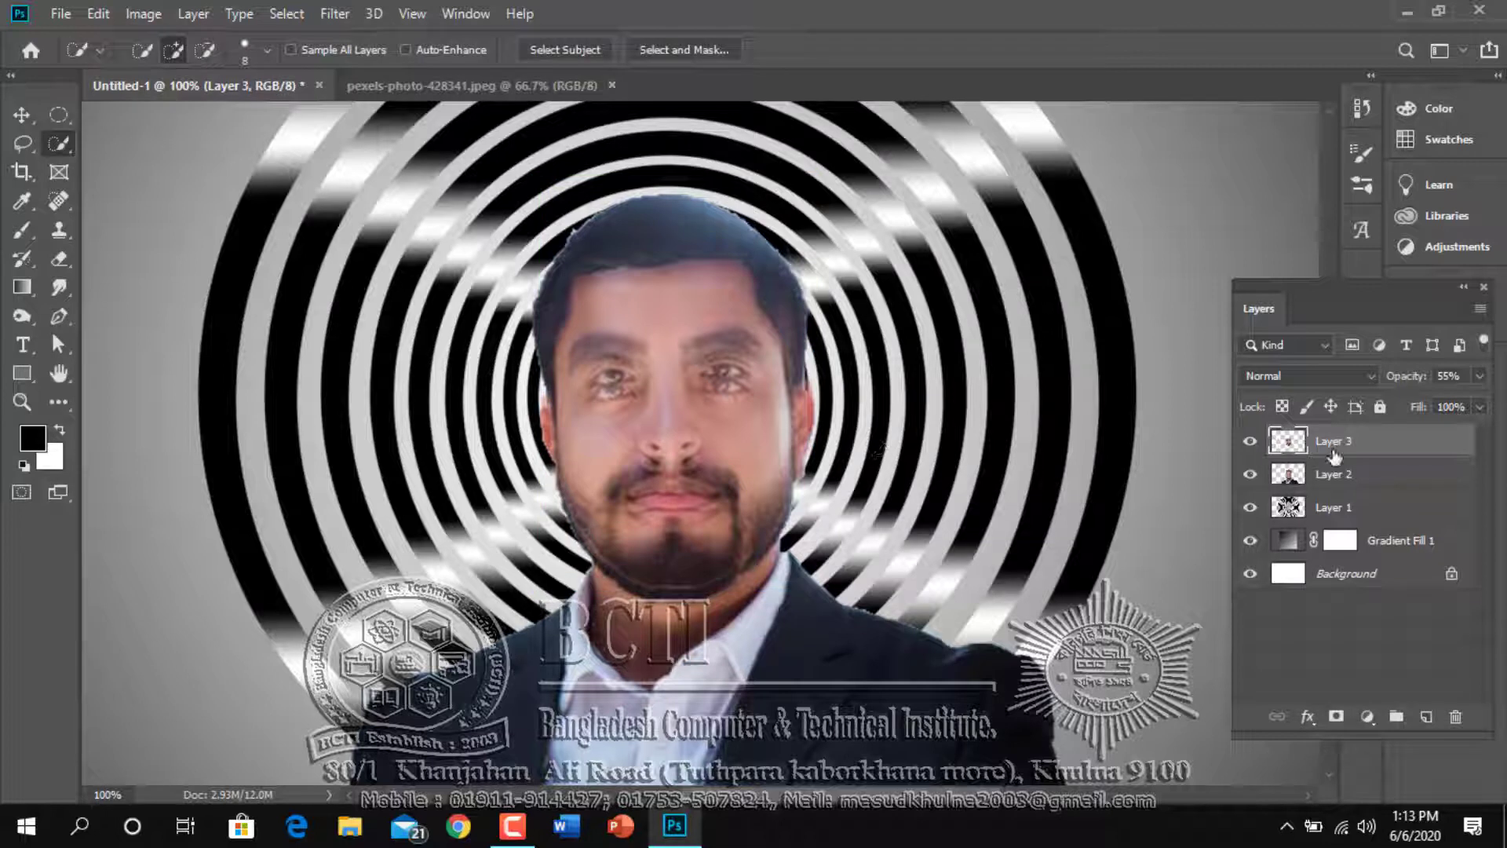
Compare the face copy at full opacity, and set its layer opacity to 60%
click(1480, 377)
drag(1435, 404, 1496, 410)
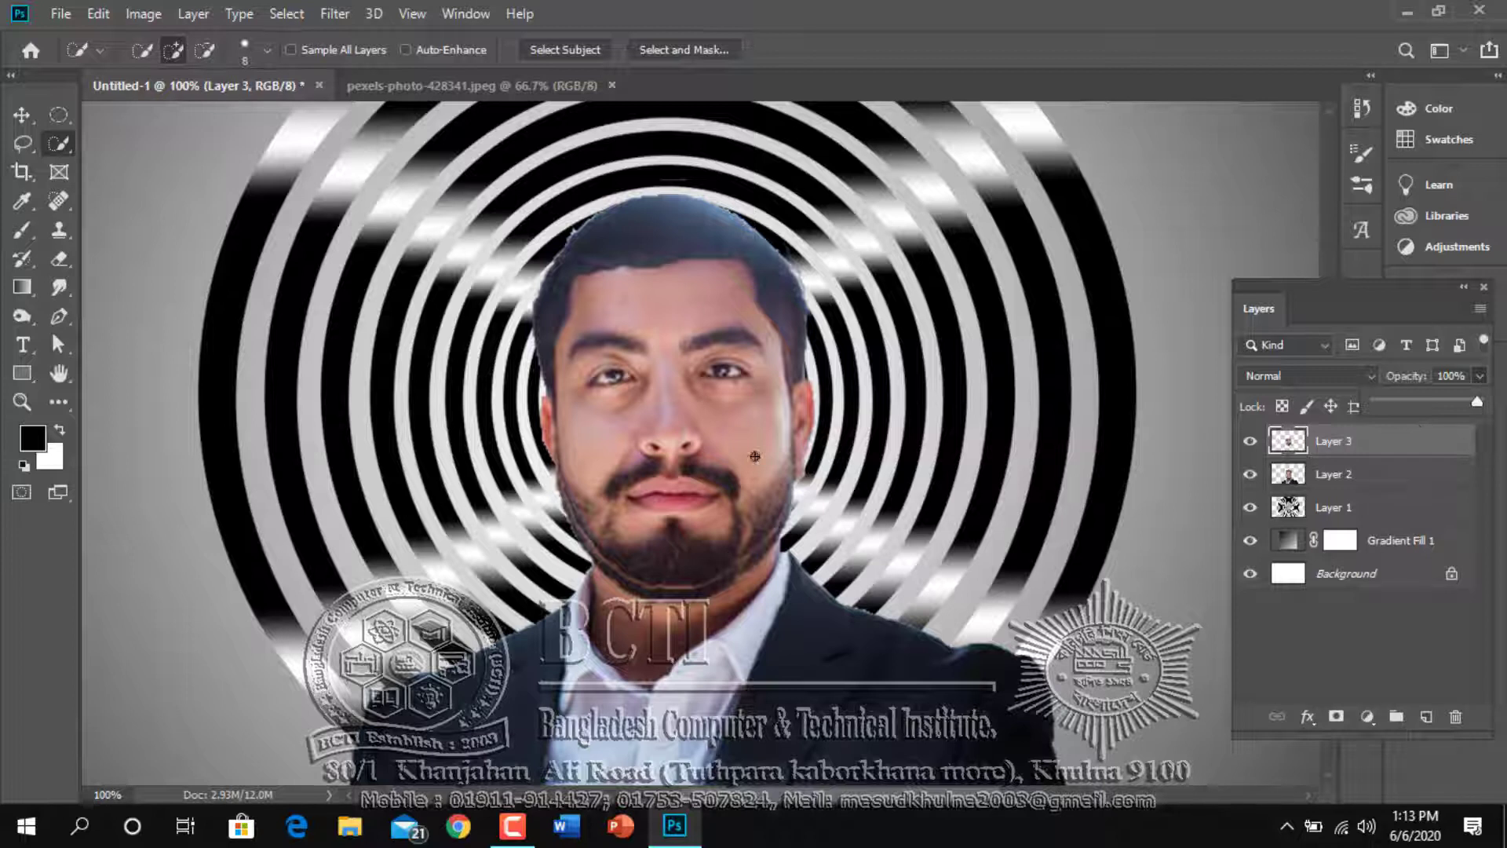
drag(1449, 398, 1437, 399)
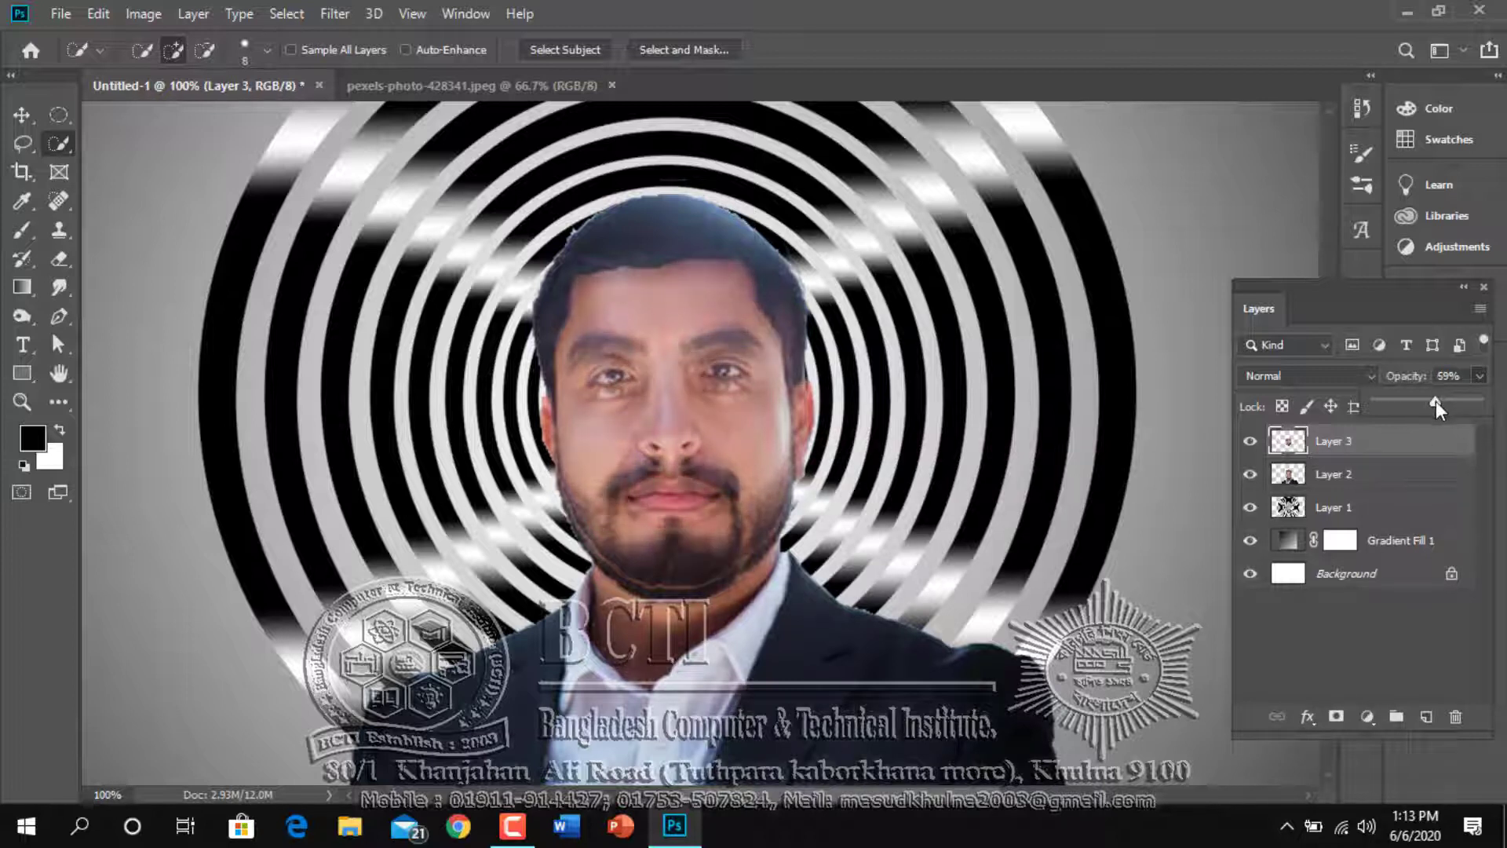
click(1415, 442)
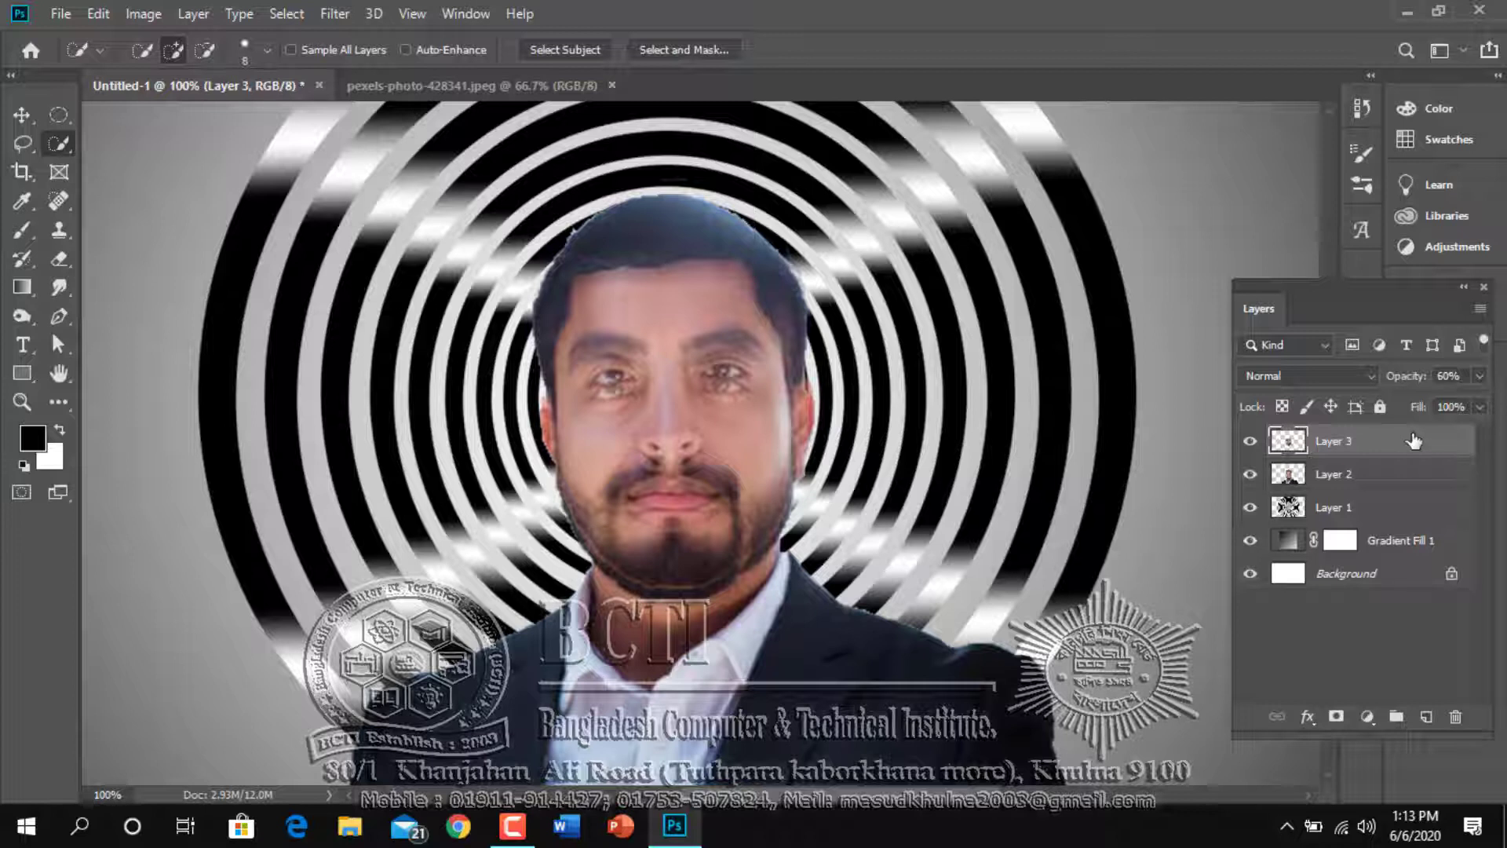
Add a layer mask to the face copy on Layer 3 and make black the foreground colour
click(1336, 717)
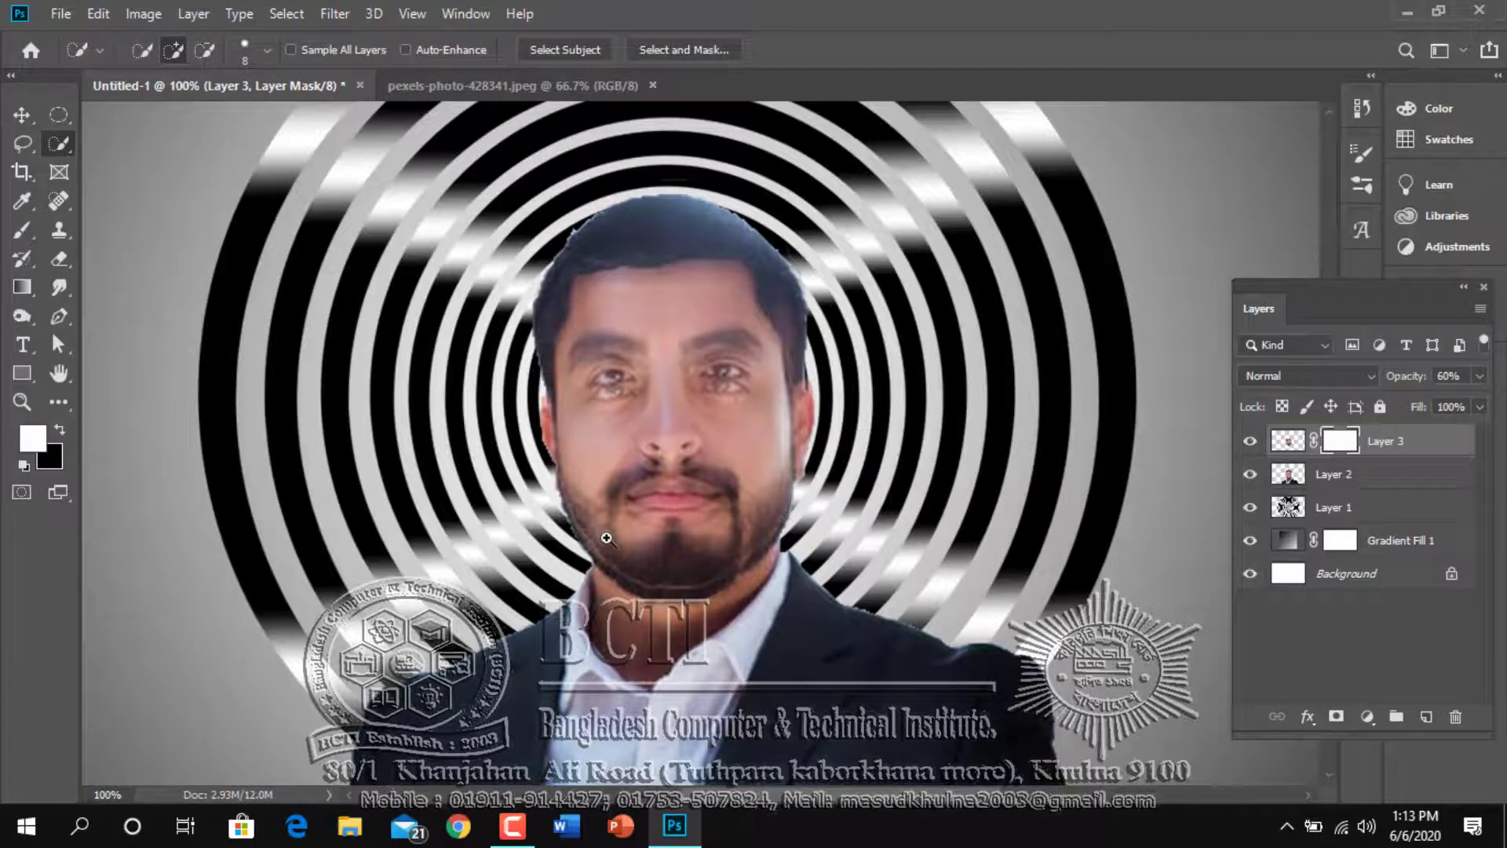
key(ctrl+plus)
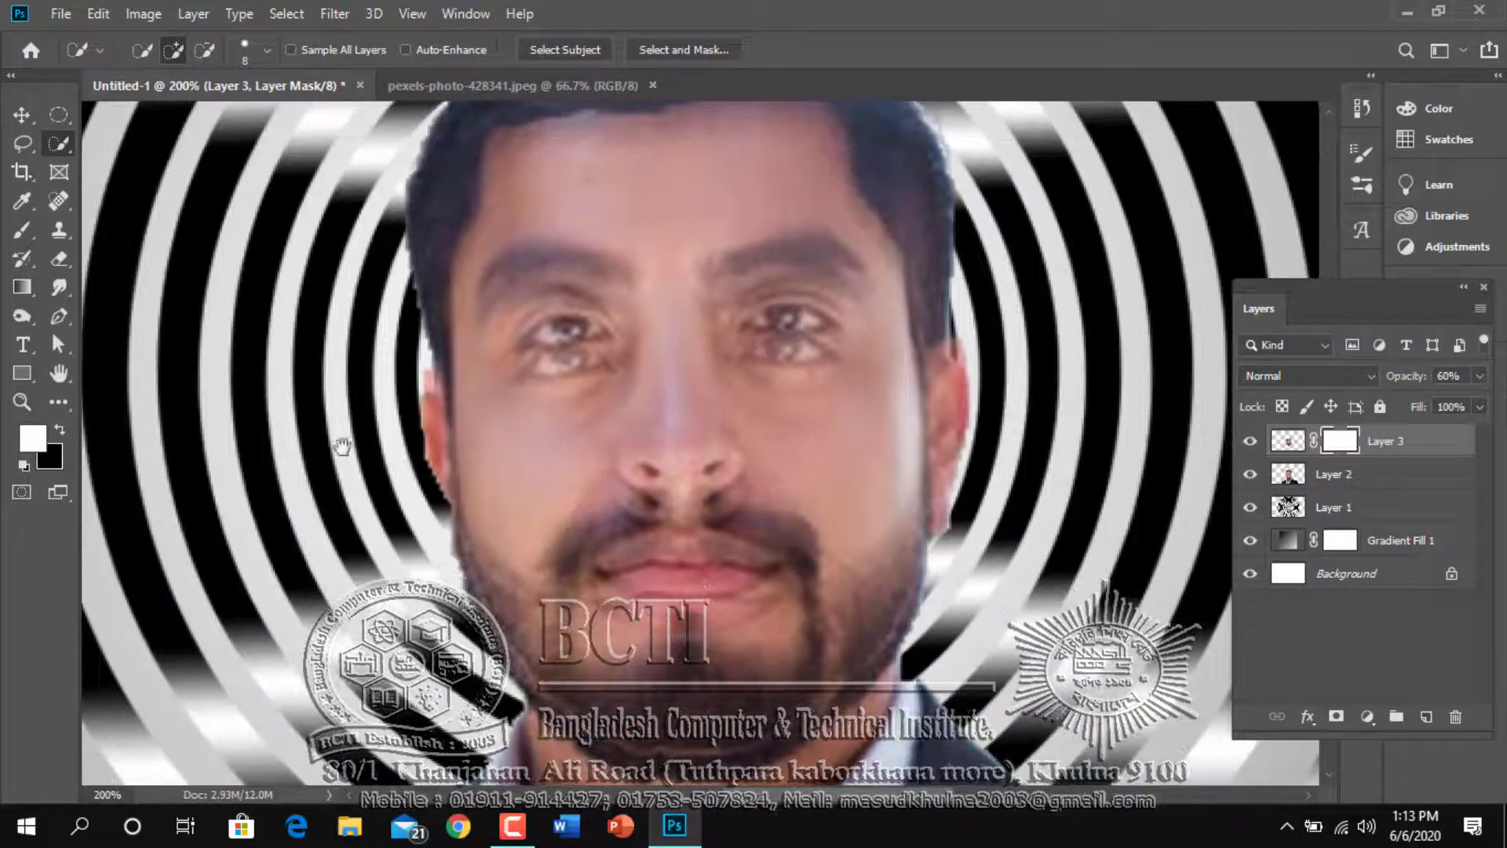
click(59, 429)
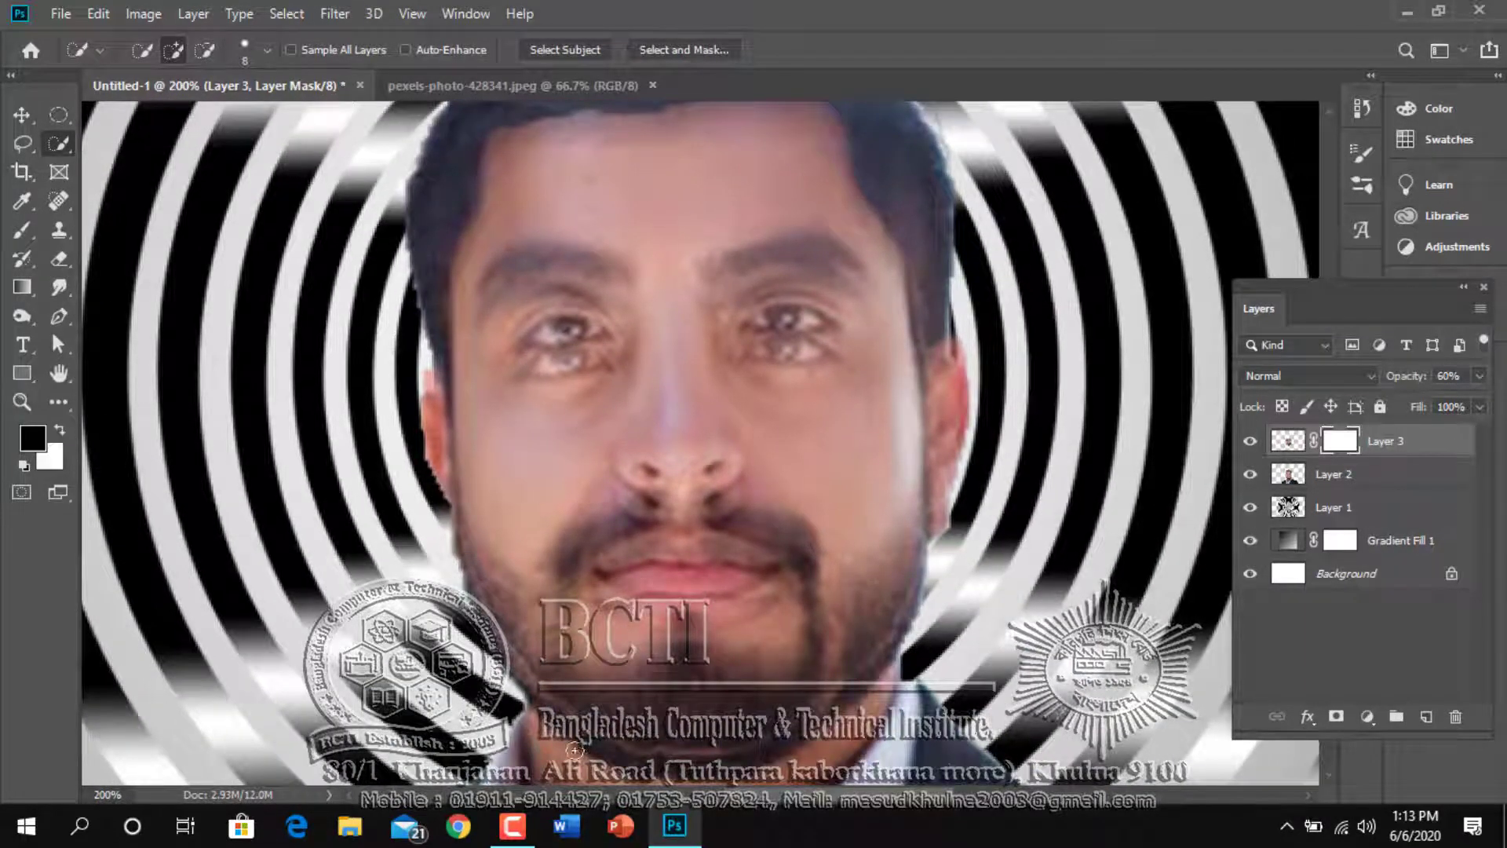
Clear any selection and set the Brush tool to 39% opacity and 40% flow
drag(514, 648, 567, 695)
key(ctrl+d)
key(b)
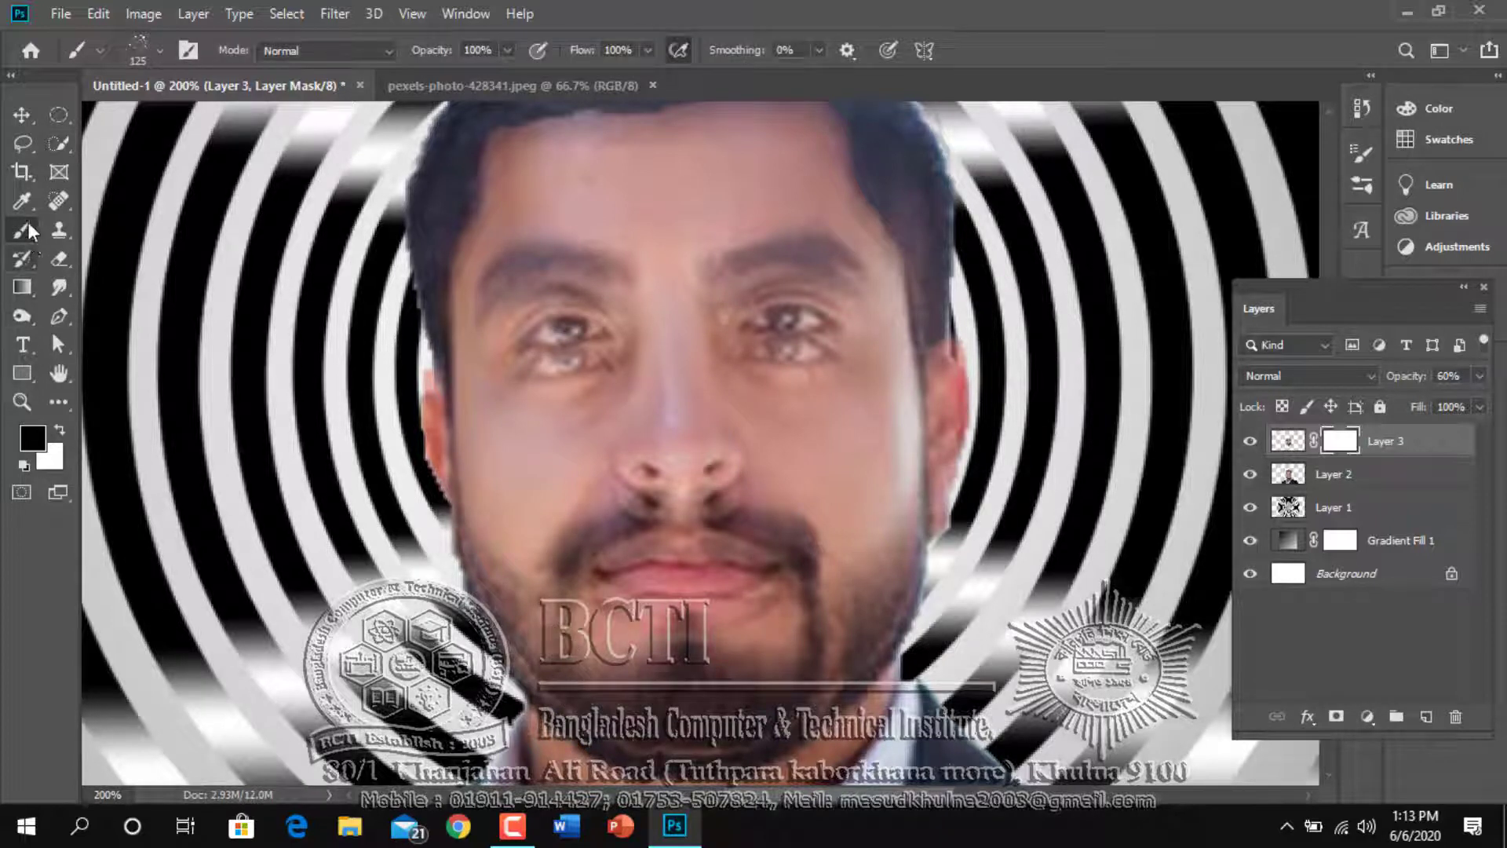
click(505, 49)
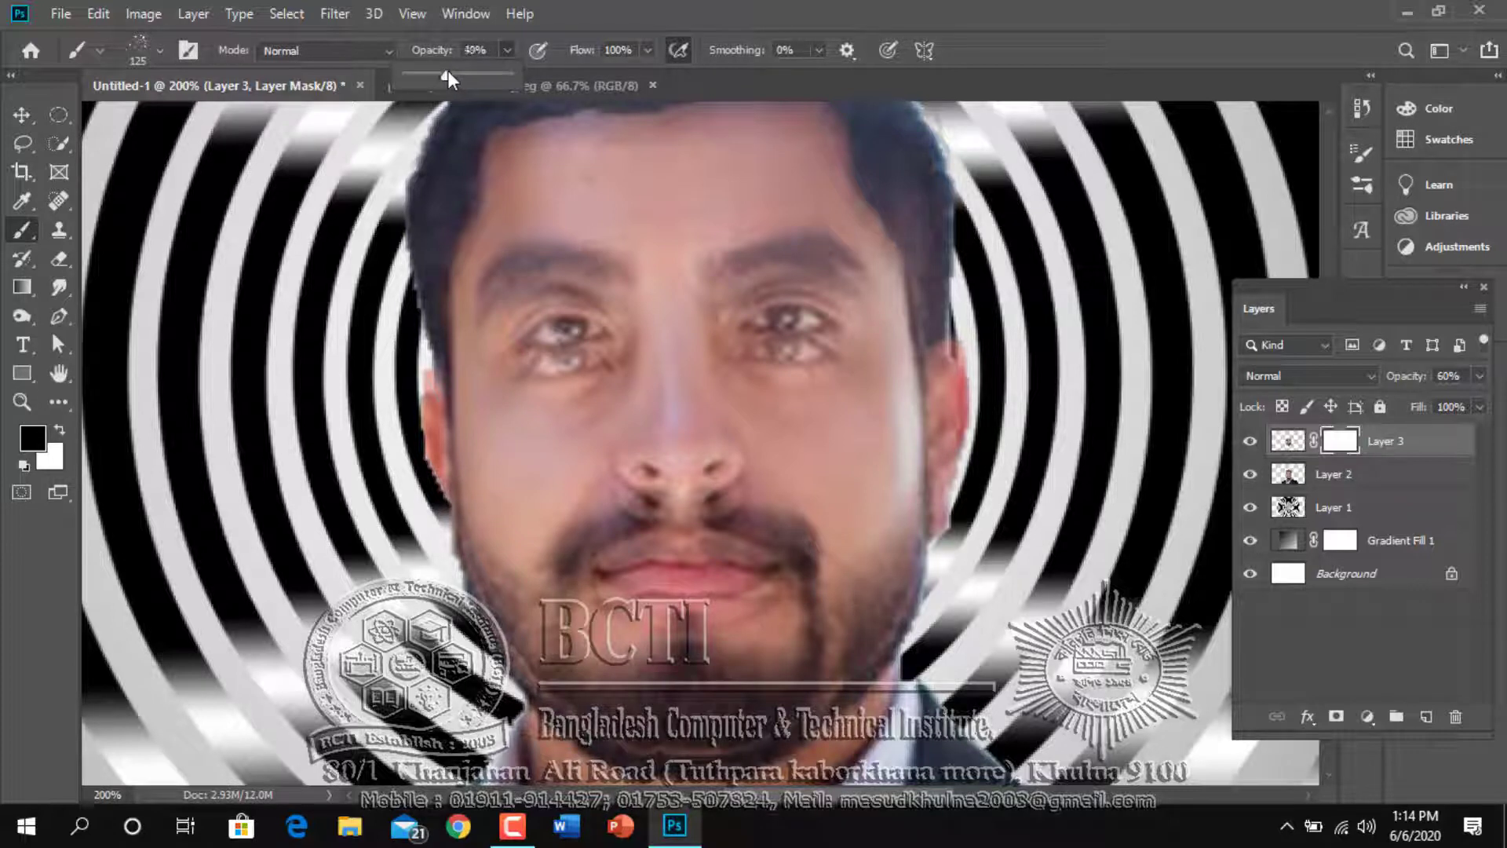
click(647, 49)
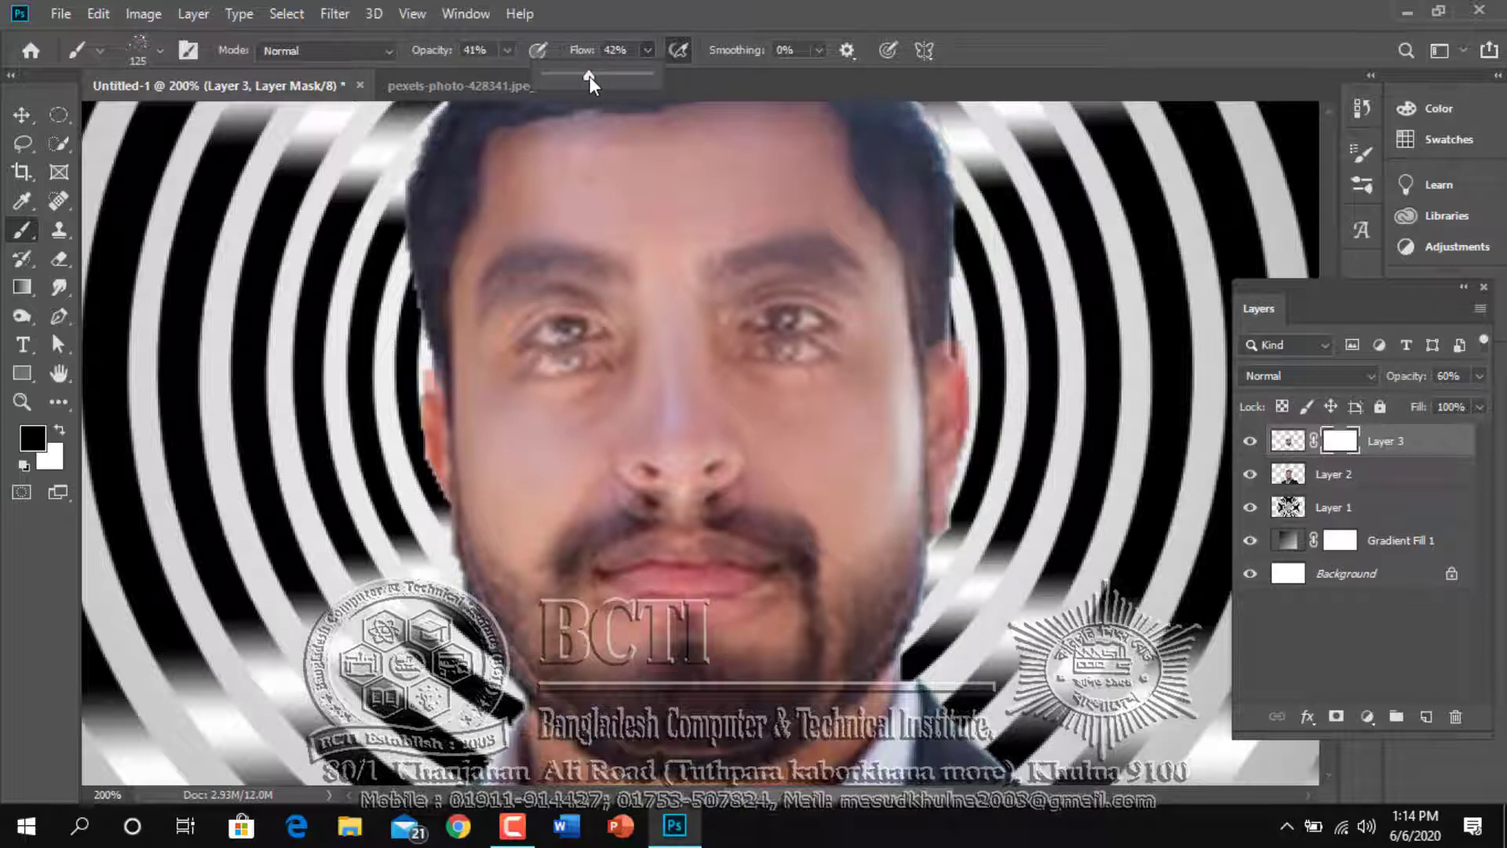
click(508, 50)
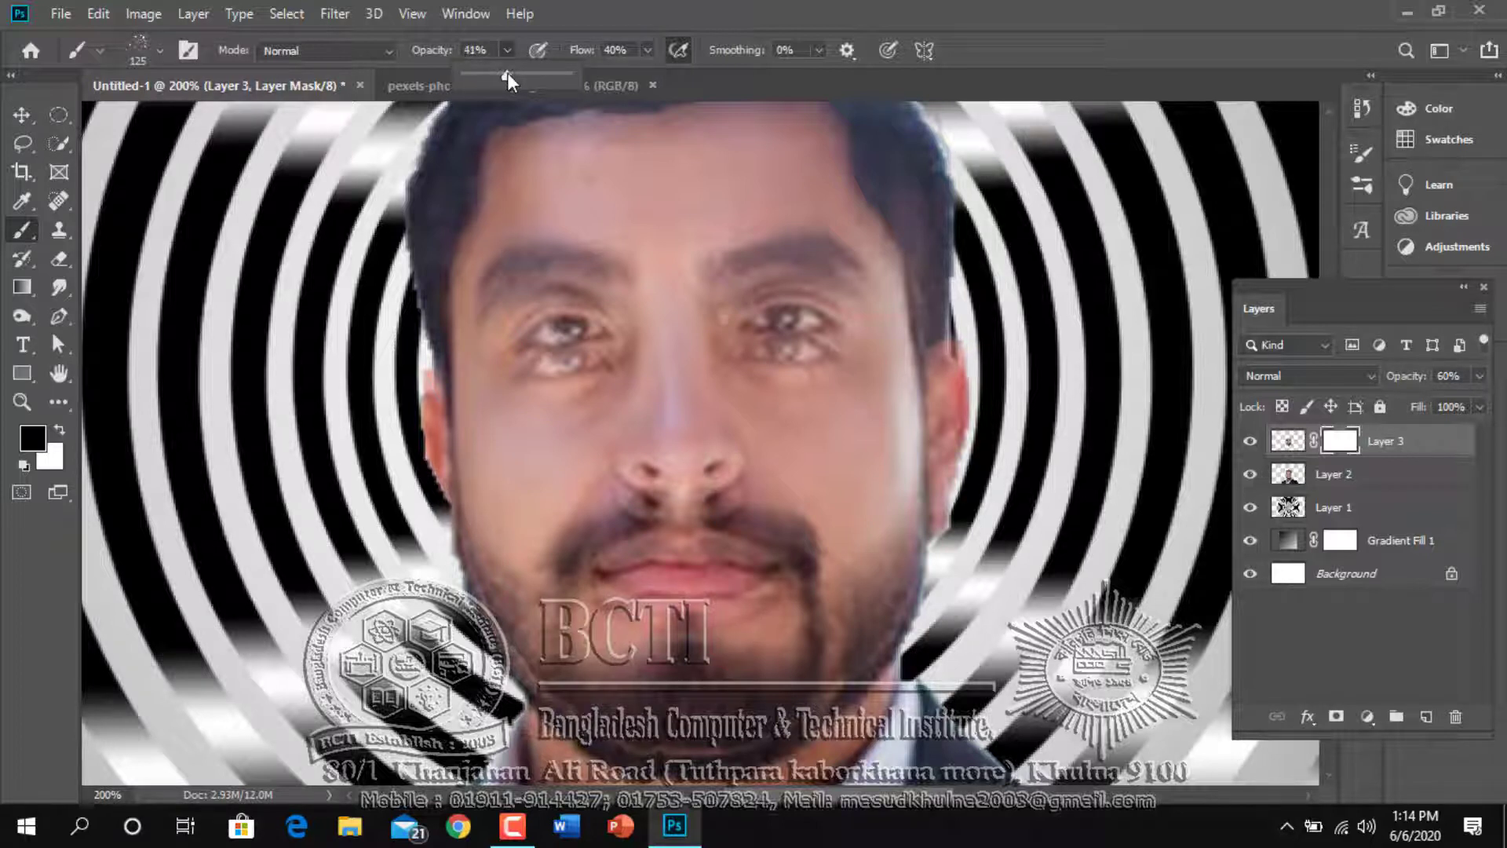
drag(506, 73, 504, 73)
Switch to the 150 px hard round brush and reduce it to 15 px for work along the jaw edge
click(159, 50)
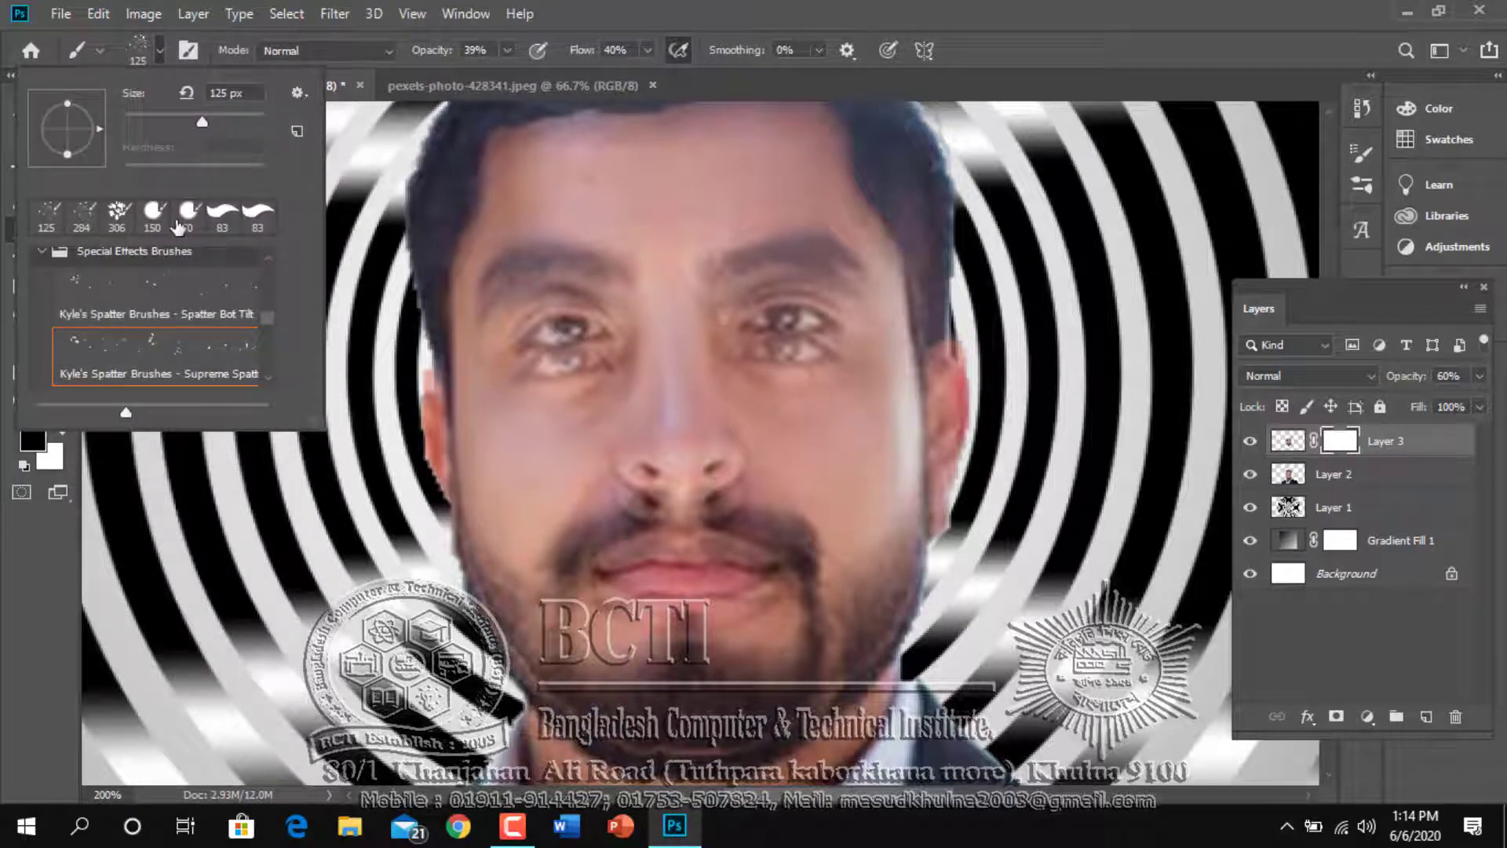
click(155, 220)
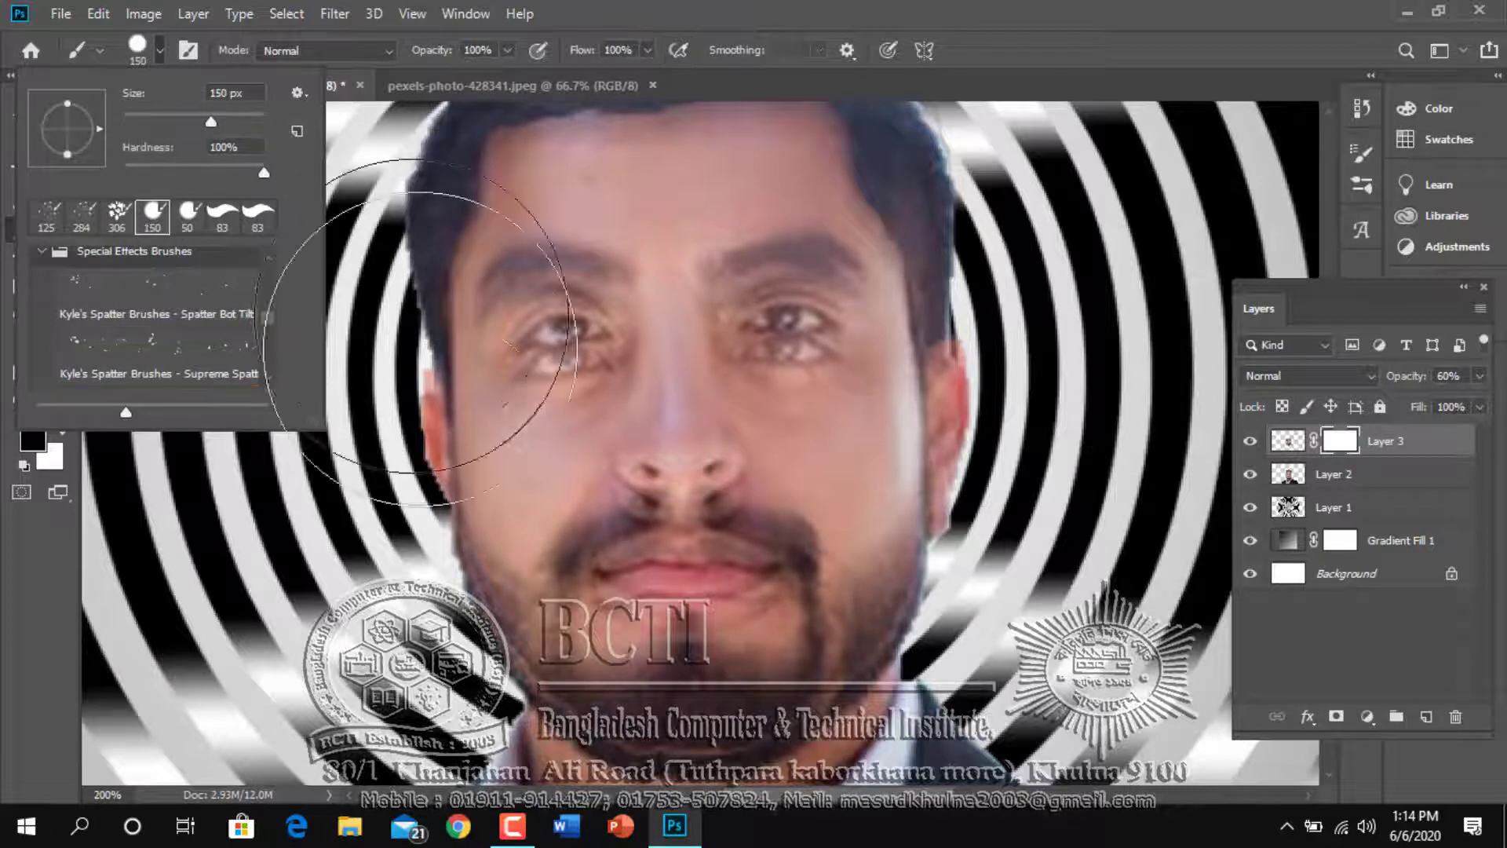
click(608, 10)
key(bracketleft)
key(bracketleft)
key(bracketleft)
key(bracketleft)
key(bracketleft)
key(bracketleft)
key(bracketleft)
key(bracketleft)
key(bracketleft)
key(bracketleft)
key(bracketleft)
key(bracketleft)
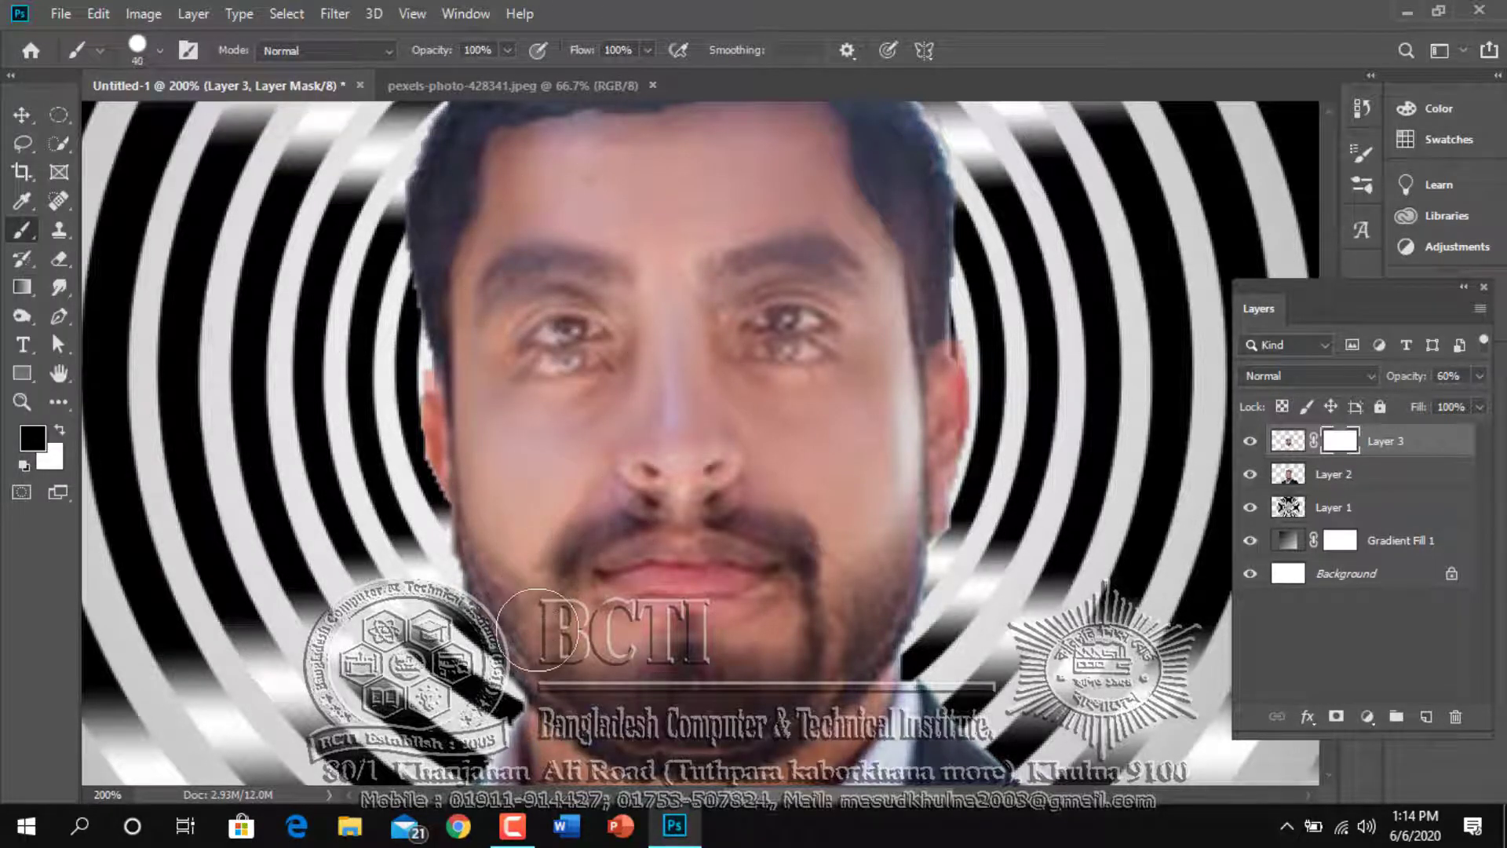
drag(577, 636, 586, 345)
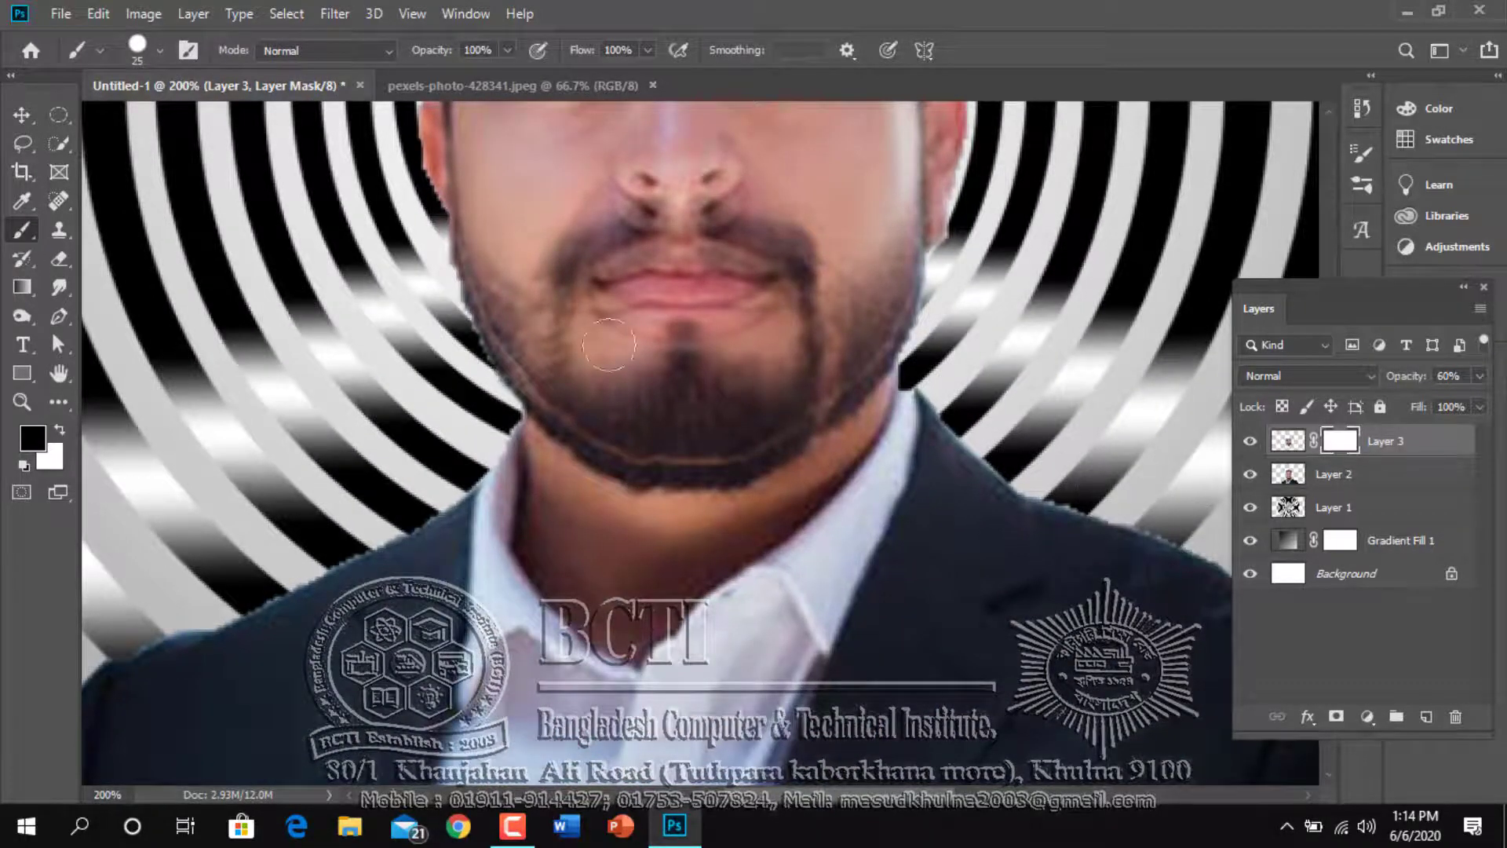
mouse_move(567, 338)
mouse_down()
mouse_move(615, 437)
mouse_move(582, 475)
mouse_up()
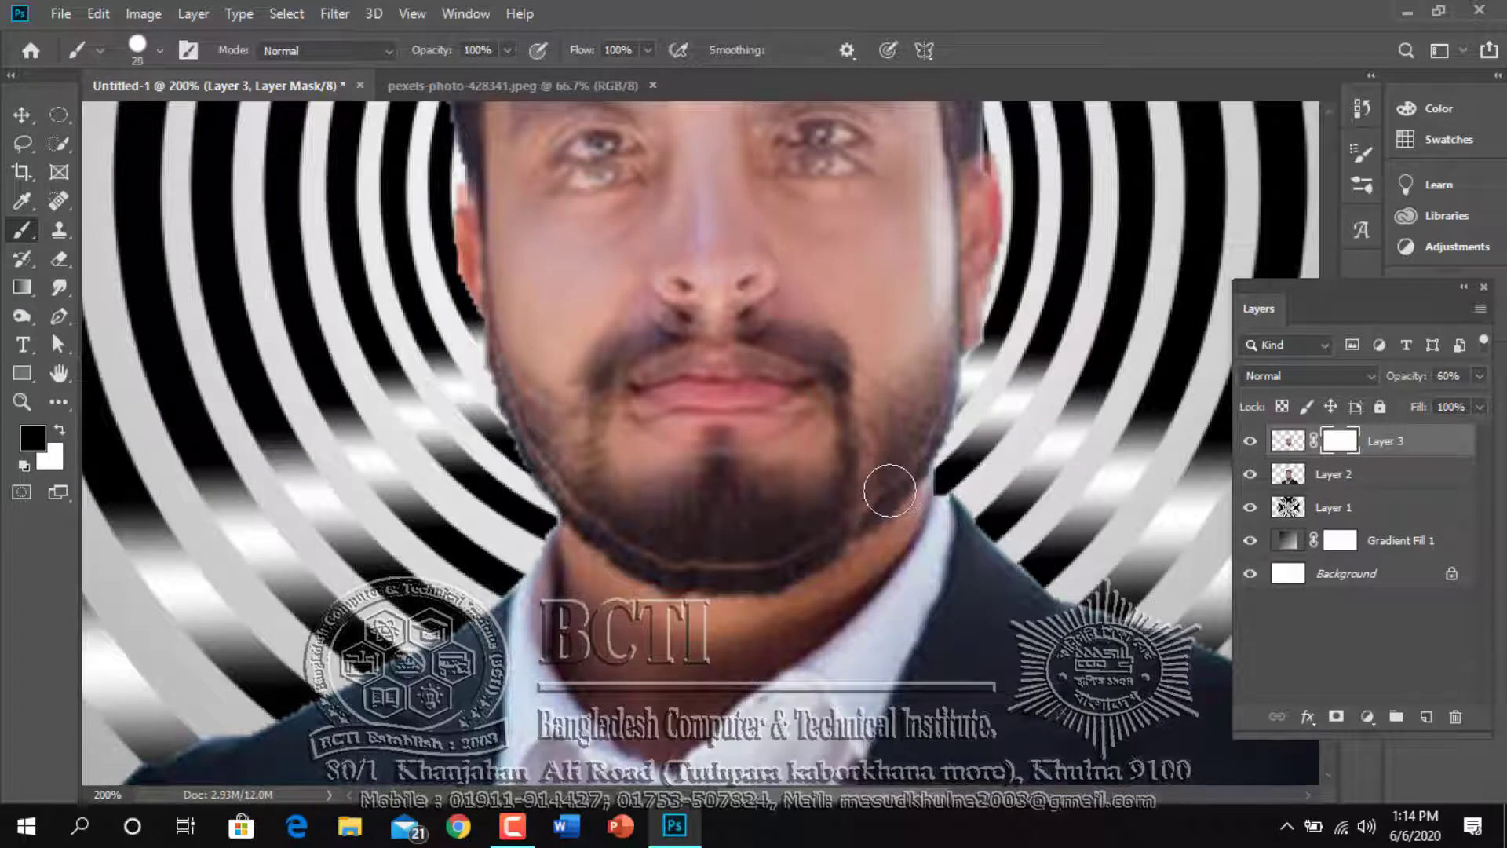
key(bracketleft)
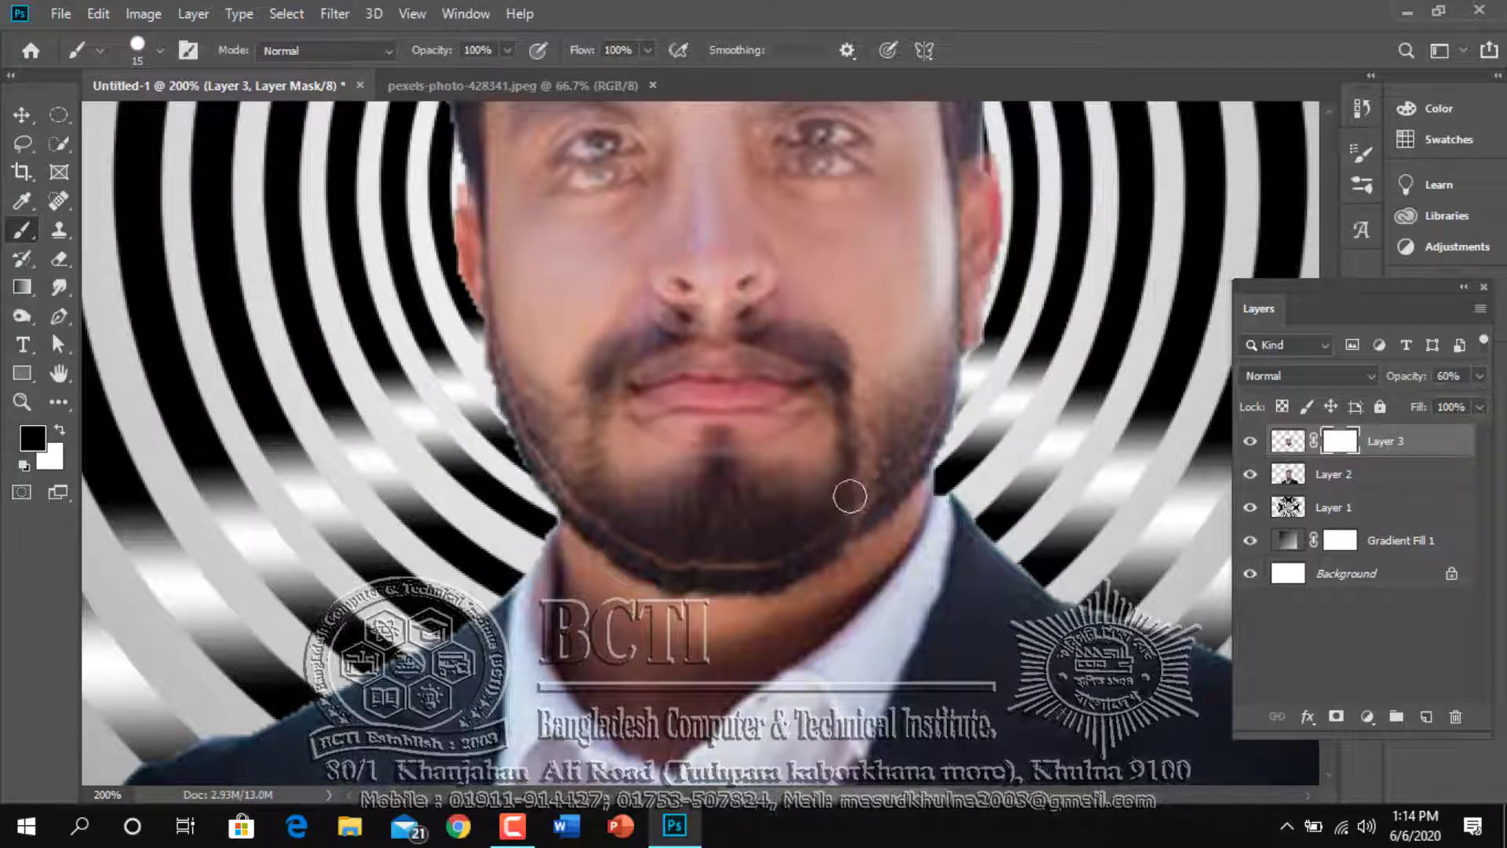
Using the Soft Round brush at 15 px, paint black on Layer 3's mask to hide the face copy's edge along the chin and jaw
click(157, 52)
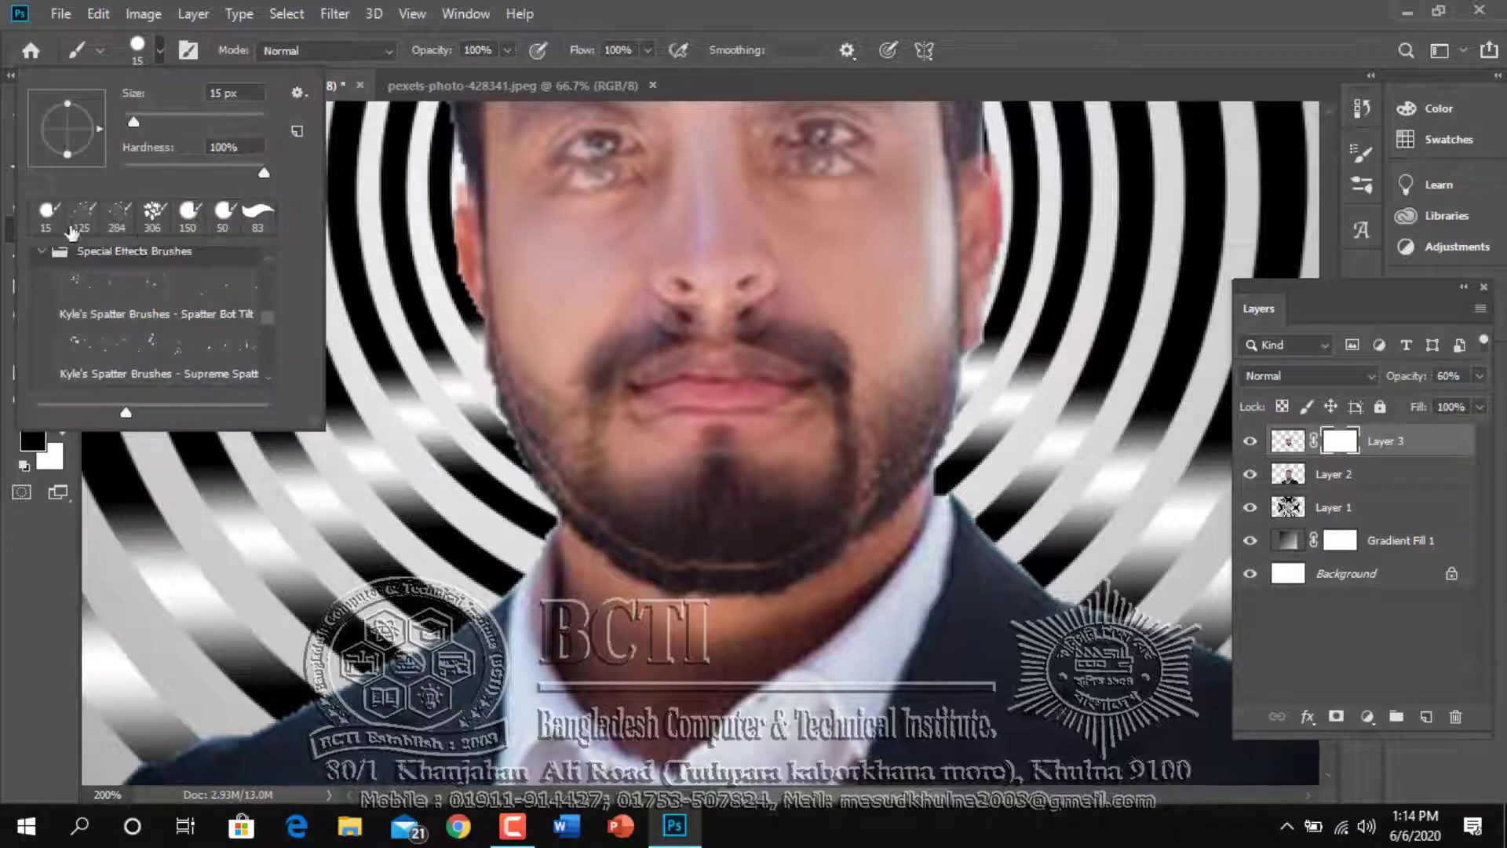
scroll(168, 285, up, 6)
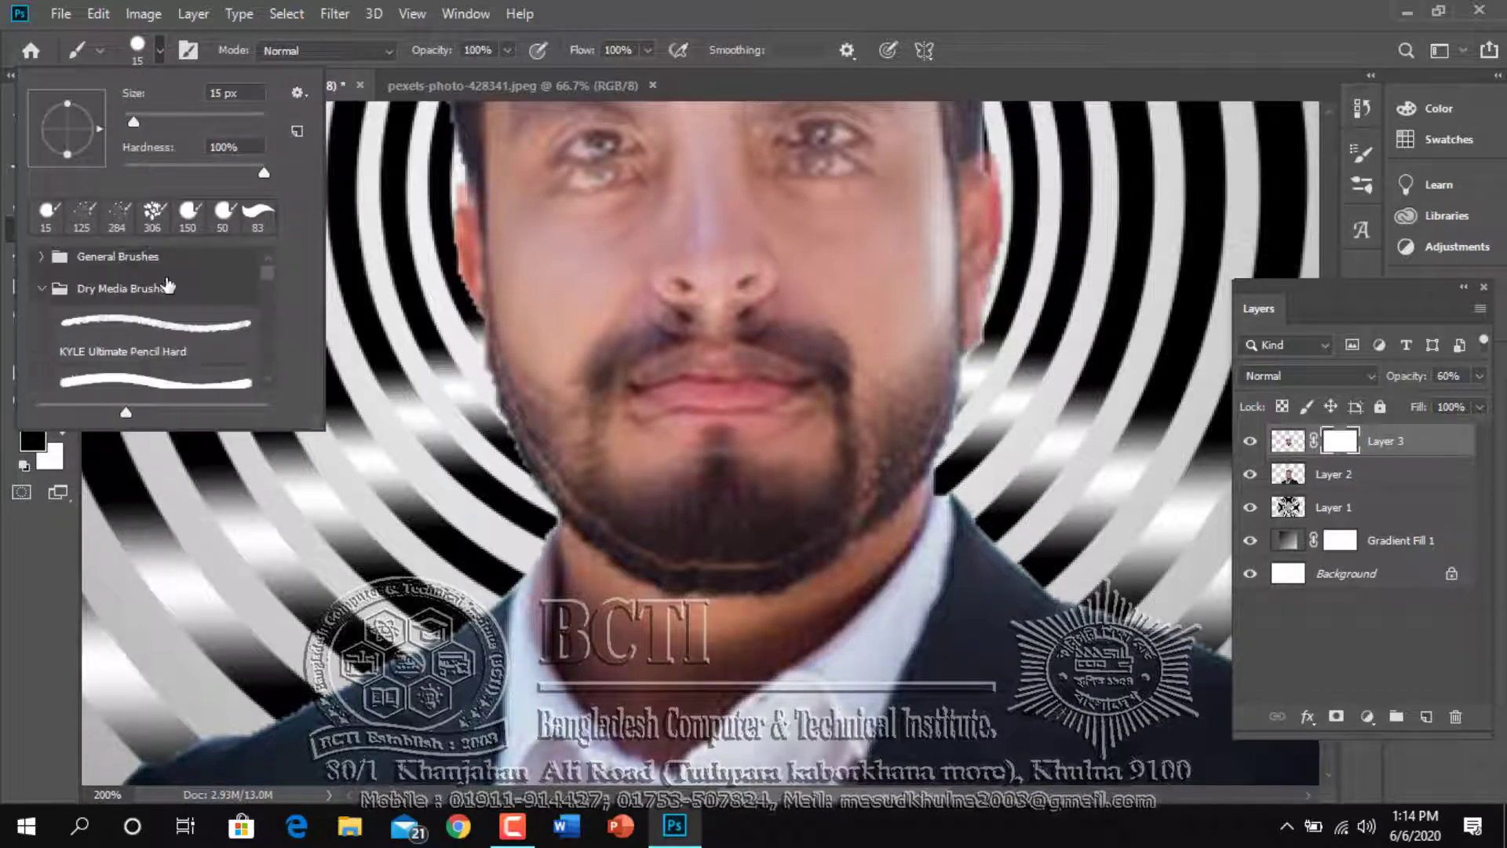
click(42, 267)
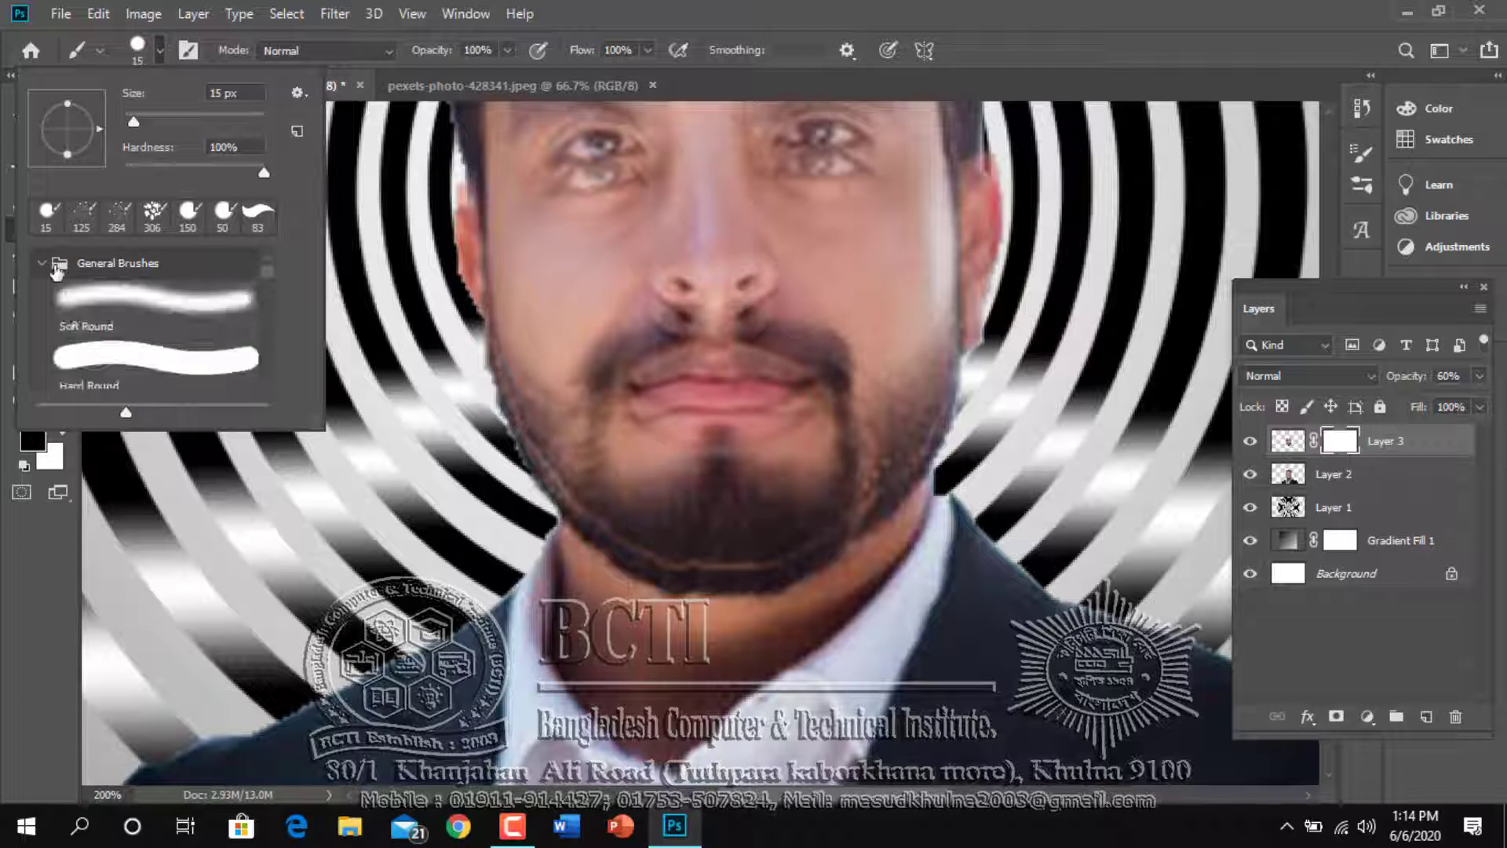
click(98, 297)
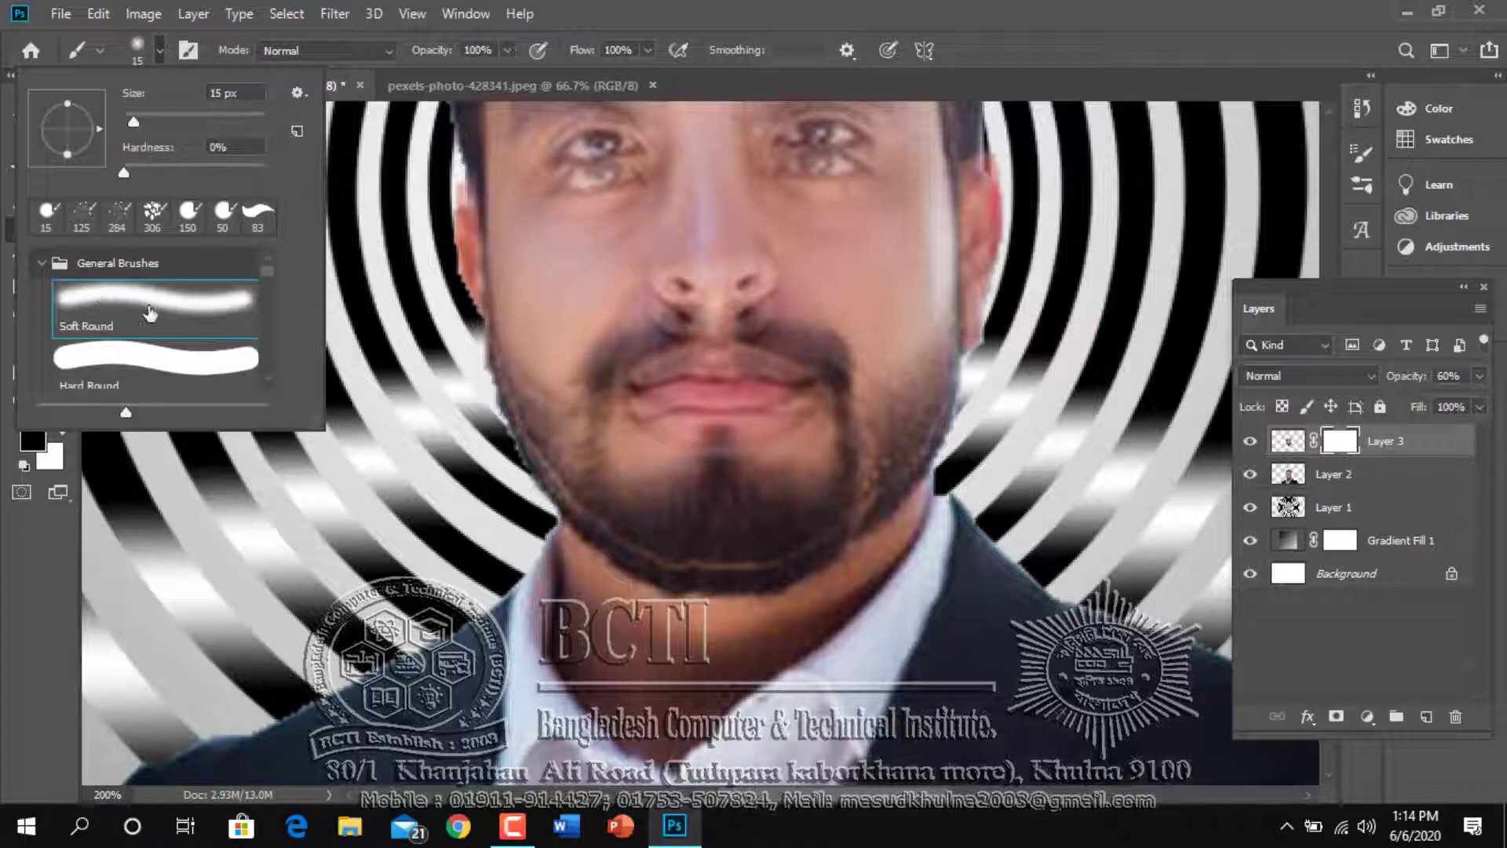
click(694, 563)
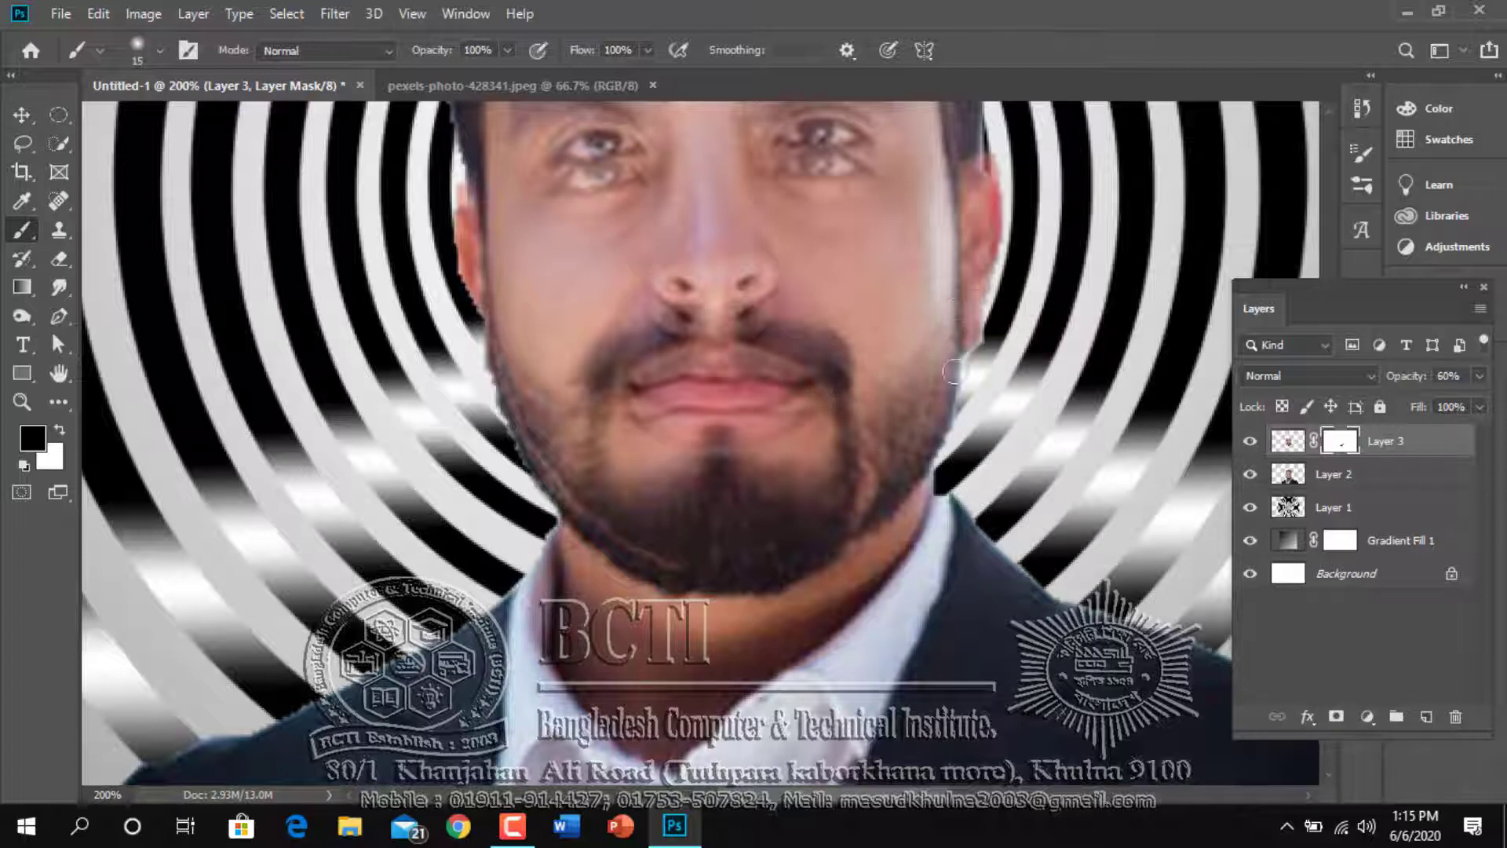
mouse_move(964, 330)
mouse_down()
mouse_move(993, 222)
mouse_move(992, 186)
mouse_move(990, 203)
mouse_move(978, 196)
mouse_move(986, 144)
mouse_move(972, 245)
mouse_up()
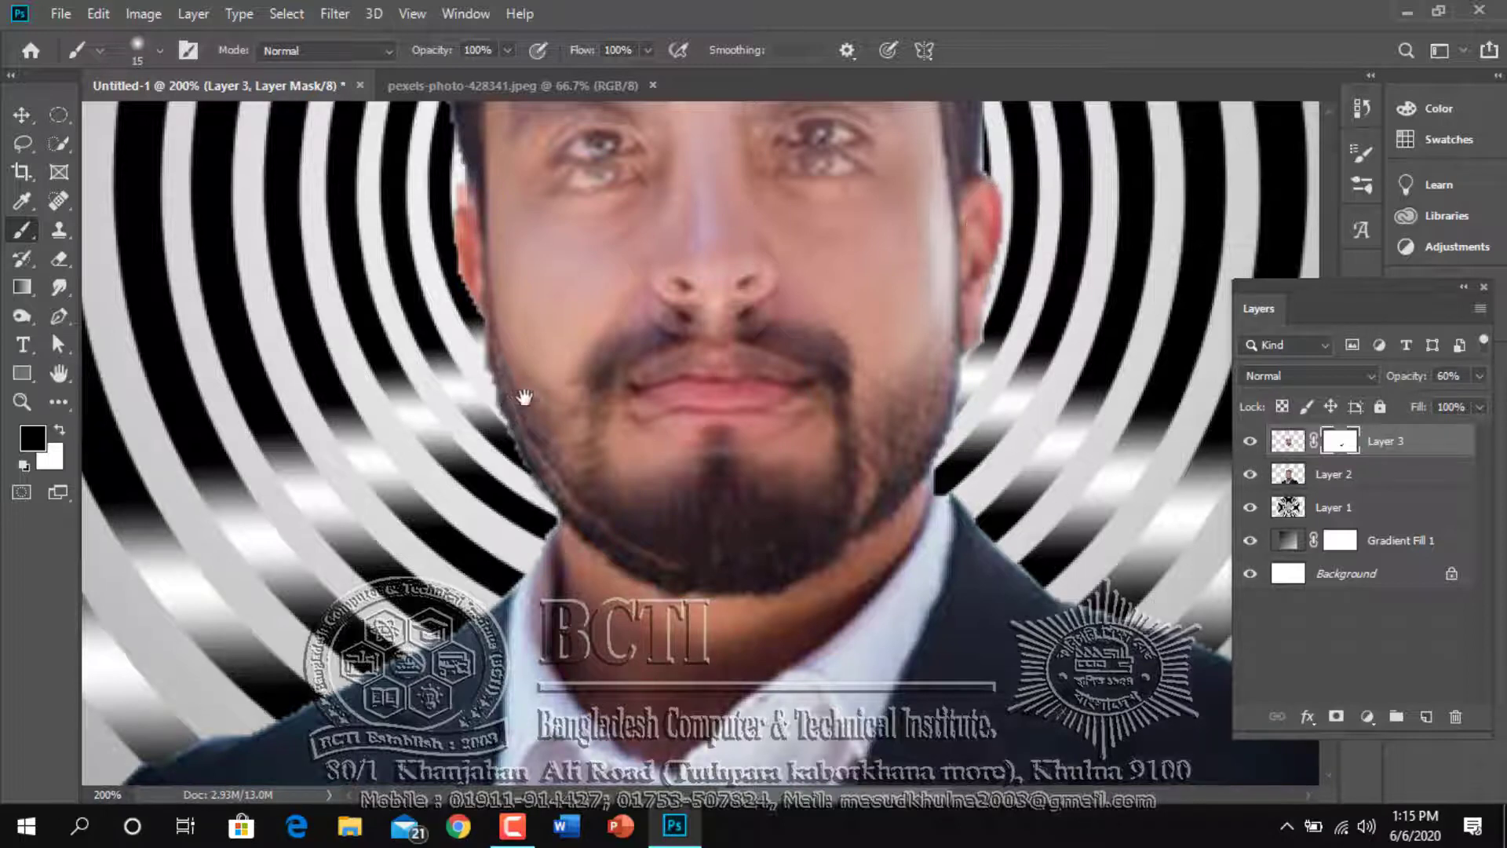
drag(526, 393, 649, 356)
mouse_move(818, 533)
mouse_down()
mouse_move(693, 445)
mouse_move(664, 385)
mouse_move(667, 416)
mouse_move(648, 401)
mouse_move(613, 271)
mouse_move(628, 196)
mouse_move(653, 541)
mouse_up()
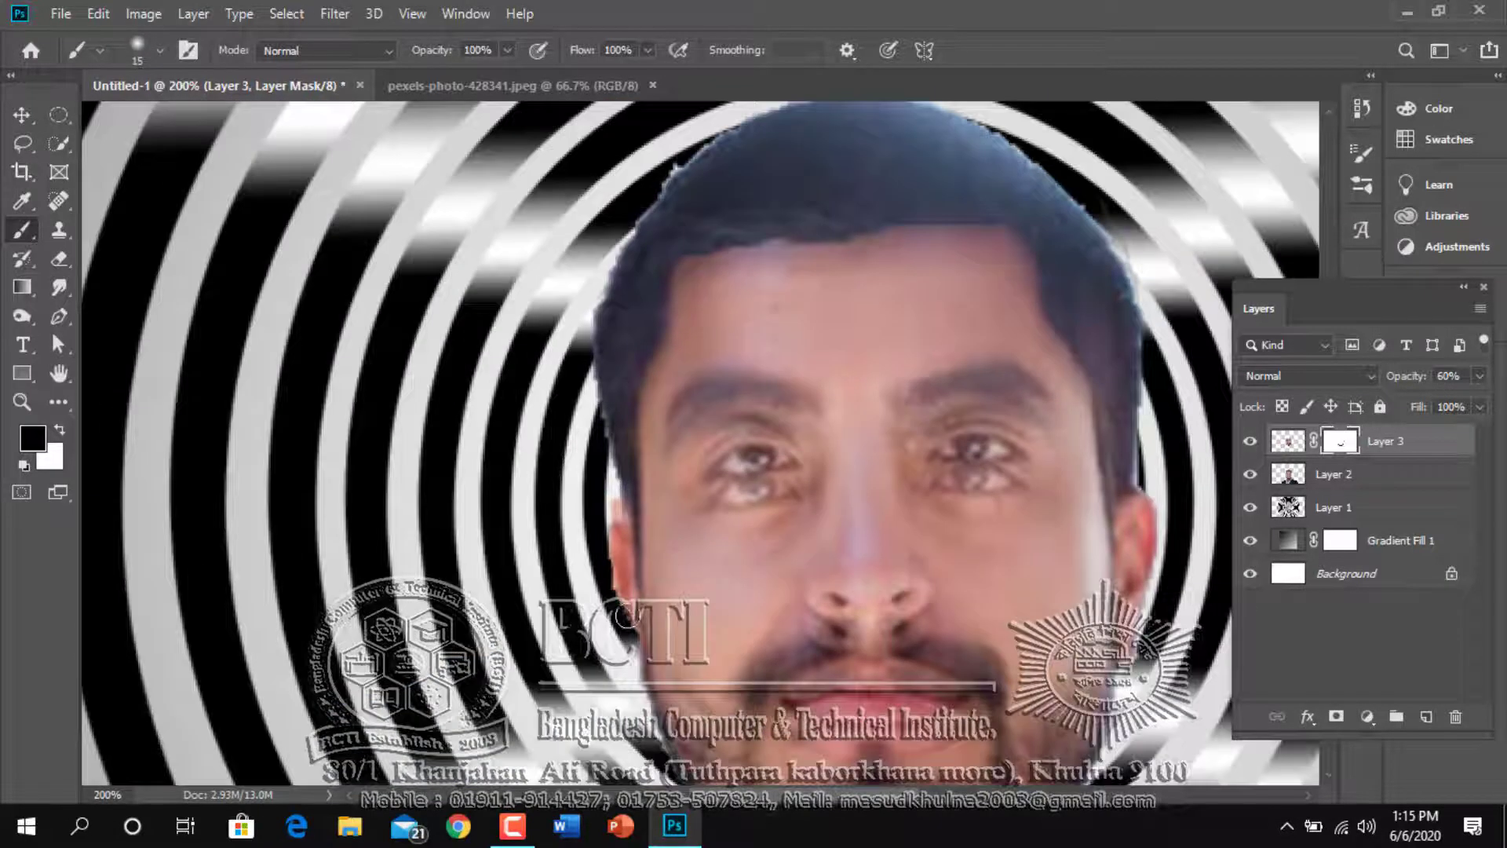
Mask out the face copy's edge along the forehead hairline and temple, enlarging the soft brush to 30 px
mouse_move(705, 262)
mouse_down()
mouse_move(768, 244)
mouse_move(837, 251)
mouse_move(715, 259)
mouse_move(957, 243)
mouse_move(795, 225)
mouse_move(829, 251)
mouse_move(985, 229)
mouse_move(801, 231)
mouse_move(980, 230)
mouse_move(1108, 379)
mouse_move(1122, 451)
mouse_up()
key(bracketright)
key(bracketright)
key(bracketright)
mouse_move(1030, 251)
mouse_down()
mouse_move(1086, 299)
mouse_move(1104, 229)
mouse_move(1144, 356)
mouse_move(1157, 489)
mouse_move(1138, 424)
mouse_move(1131, 556)
mouse_move(1038, 258)
mouse_move(747, 252)
mouse_move(1022, 312)
mouse_move(777, 228)
mouse_move(950, 367)
mouse_up()
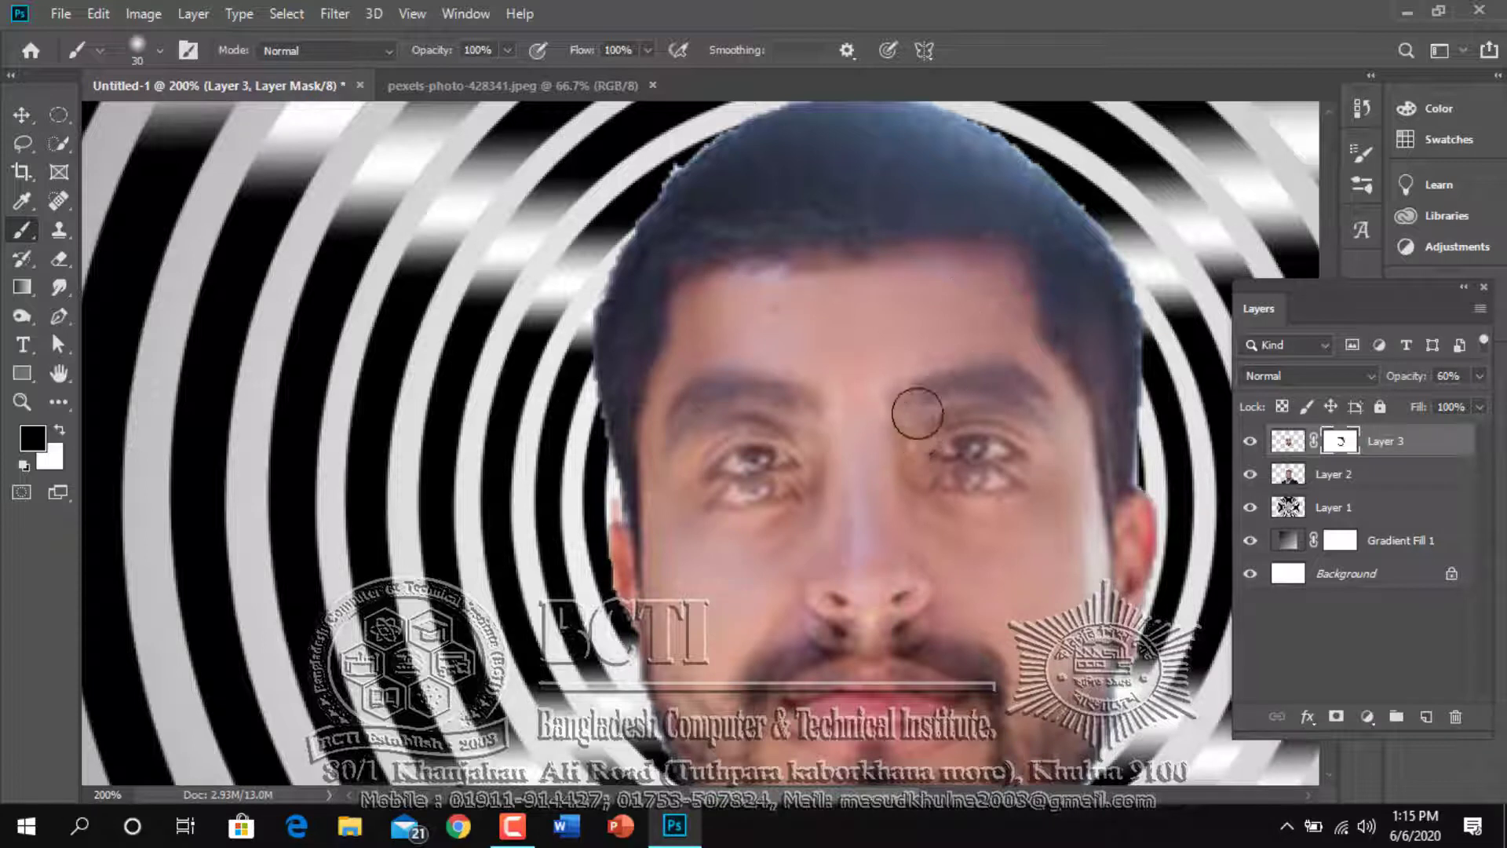
Nudge the masked face copy up to Y 391 px with Free Transform, and resume the Brush tool
key(ctrl+t)
key(Up)
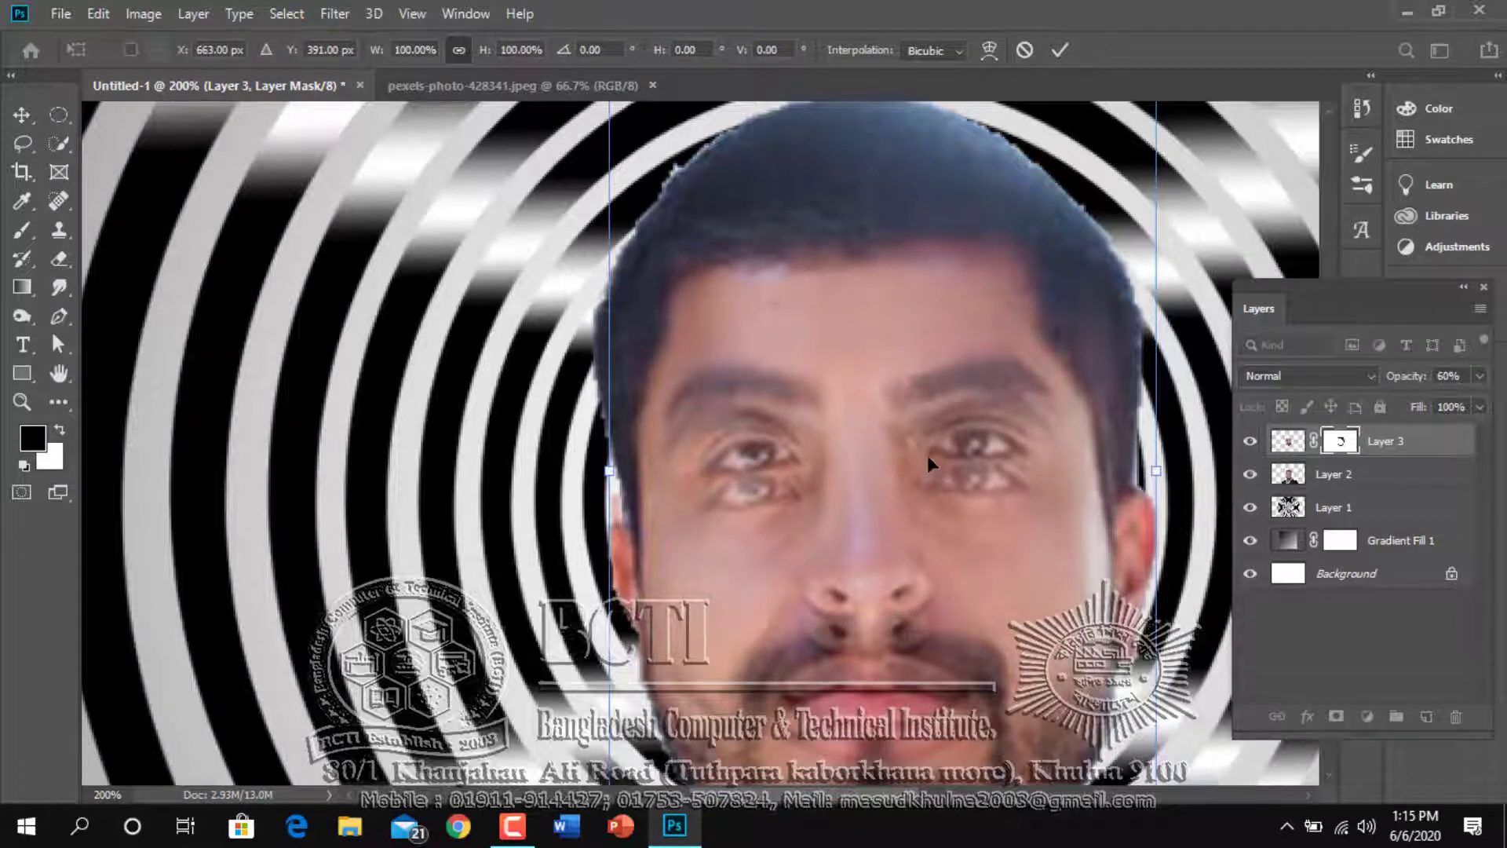
key(Return)
key(b)
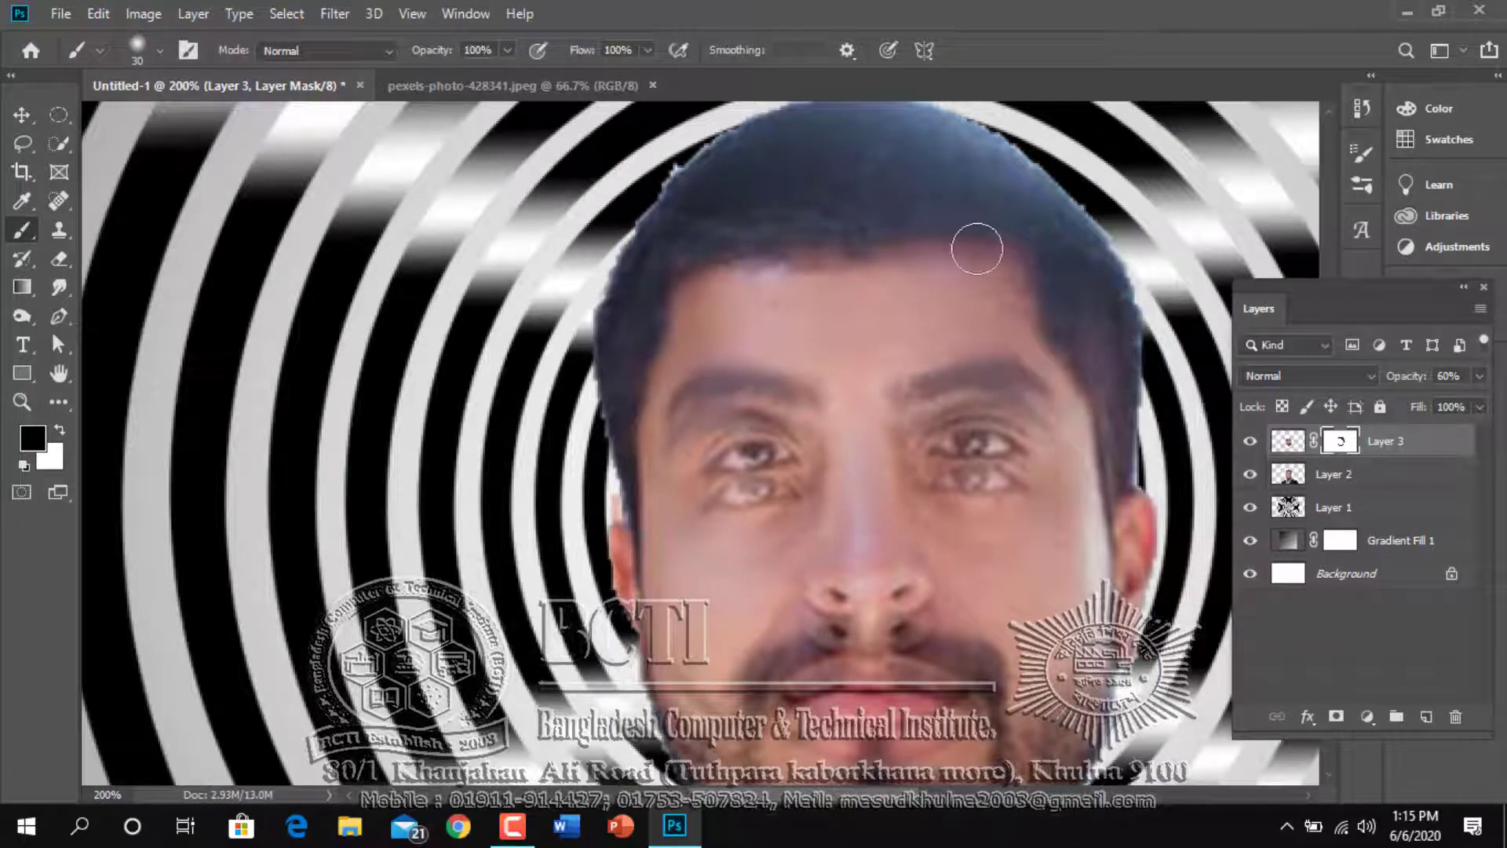
Paint black on Layer 3's mask with the 30 px soft brush to hide the face copy's eyebrows and lips
scroll(737, 262, down, 3)
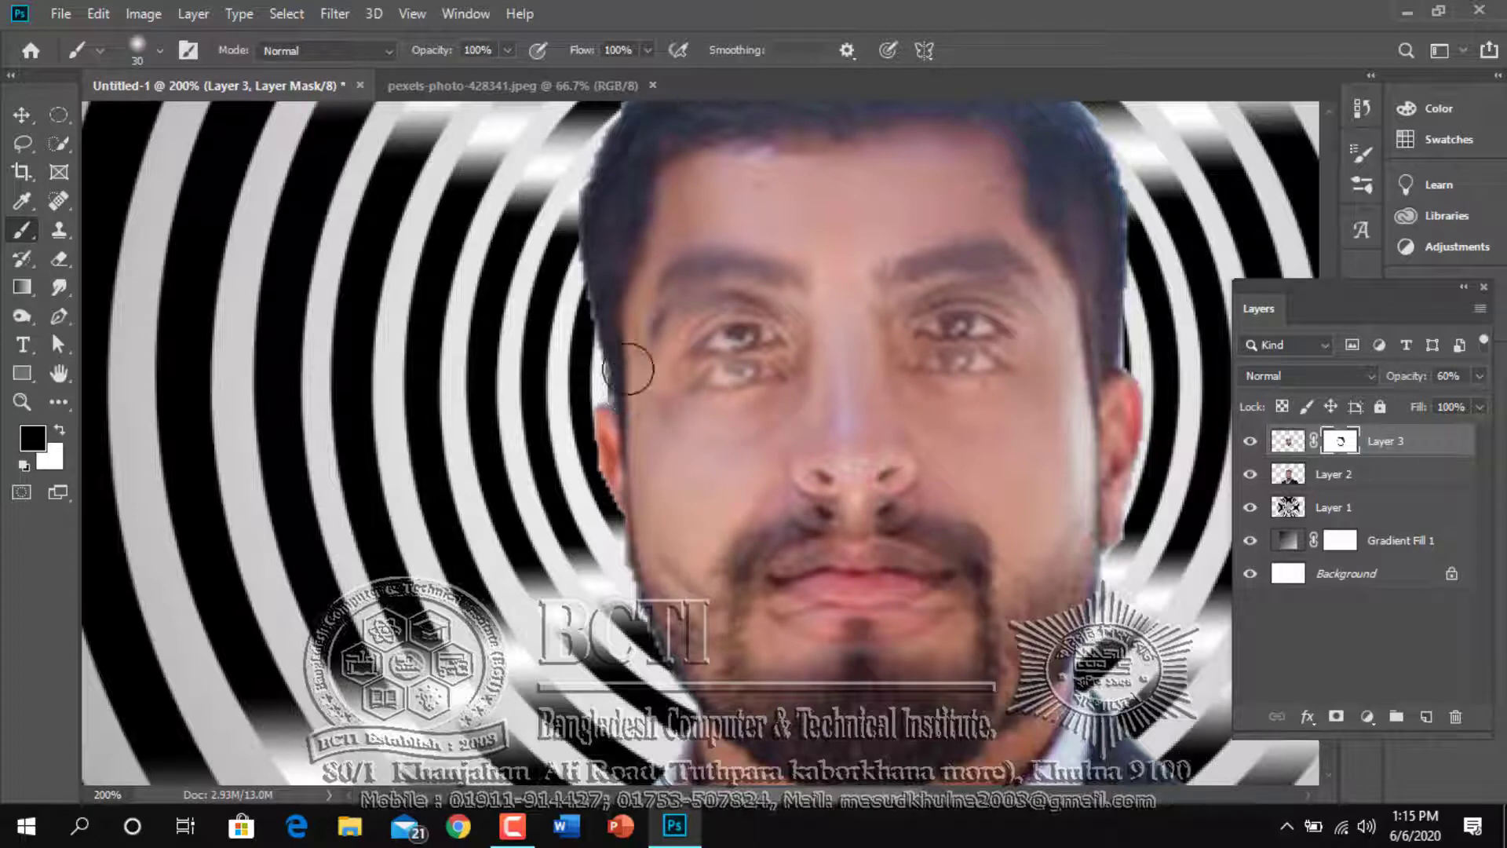
mouse_move(629, 325)
mouse_down()
mouse_move(679, 283)
mouse_move(746, 260)
mouse_move(785, 266)
mouse_move(714, 259)
mouse_move(816, 275)
mouse_move(1021, 235)
mouse_move(897, 268)
mouse_move(1052, 248)
mouse_move(981, 288)
mouse_move(928, 271)
mouse_move(1034, 273)
mouse_move(942, 275)
mouse_move(903, 296)
mouse_move(1005, 268)
mouse_move(1021, 292)
mouse_move(691, 291)
mouse_move(716, 295)
mouse_move(632, 328)
mouse_move(693, 291)
mouse_move(660, 319)
mouse_move(652, 303)
mouse_move(647, 329)
mouse_up()
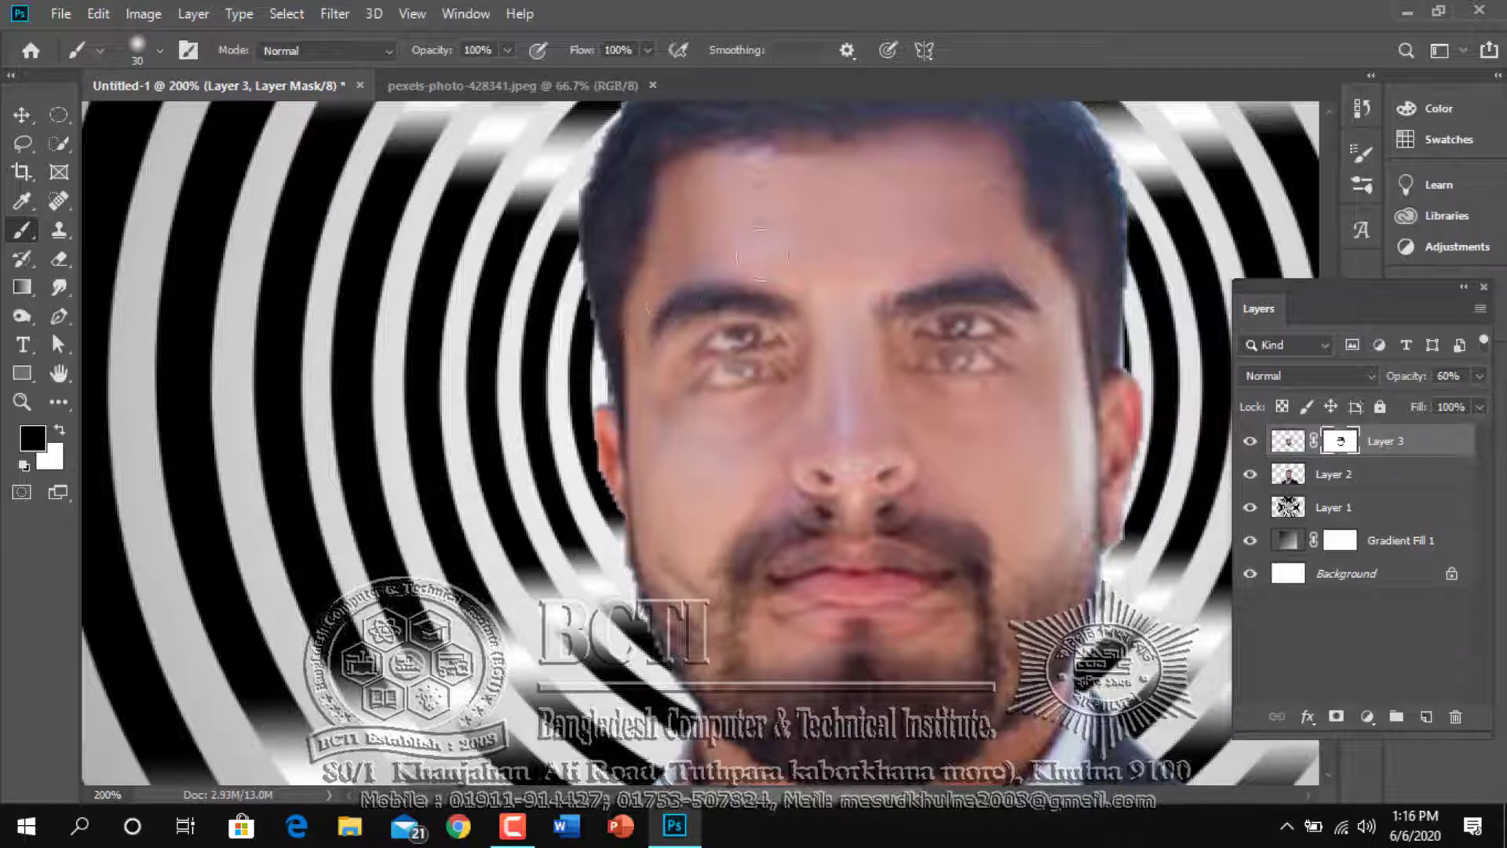
drag(1019, 287, 1063, 307)
scroll(720, 535, down, 3)
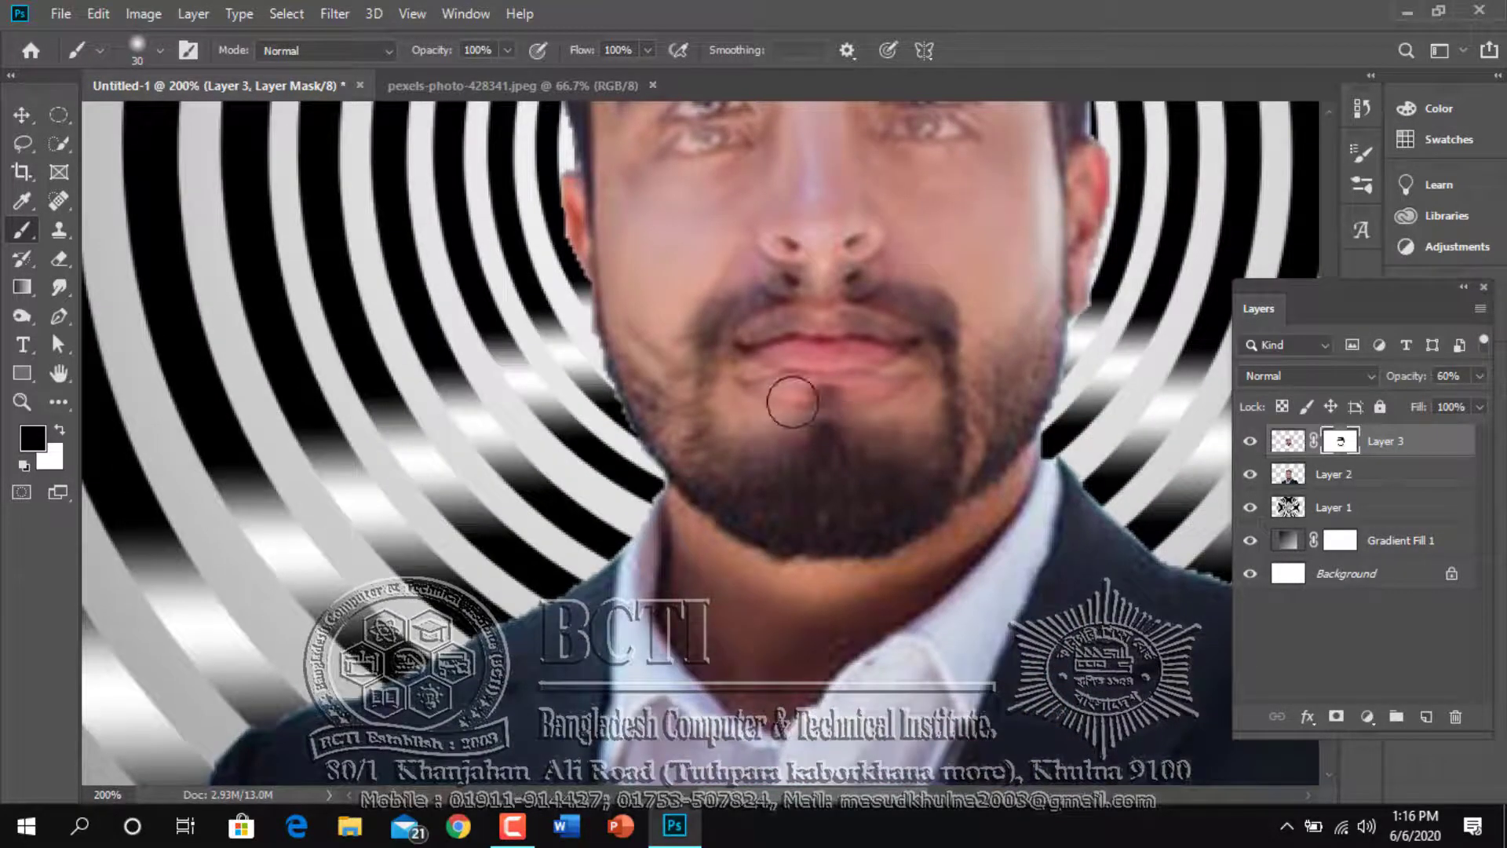
mouse_move(792, 403)
mouse_down()
mouse_move(887, 392)
mouse_move(759, 399)
mouse_move(909, 379)
mouse_move(785, 372)
mouse_move(767, 376)
mouse_move(909, 376)
mouse_move(763, 373)
mouse_move(908, 372)
mouse_move(909, 394)
mouse_move(914, 381)
mouse_move(748, 379)
mouse_move(903, 368)
mouse_move(843, 377)
mouse_up()
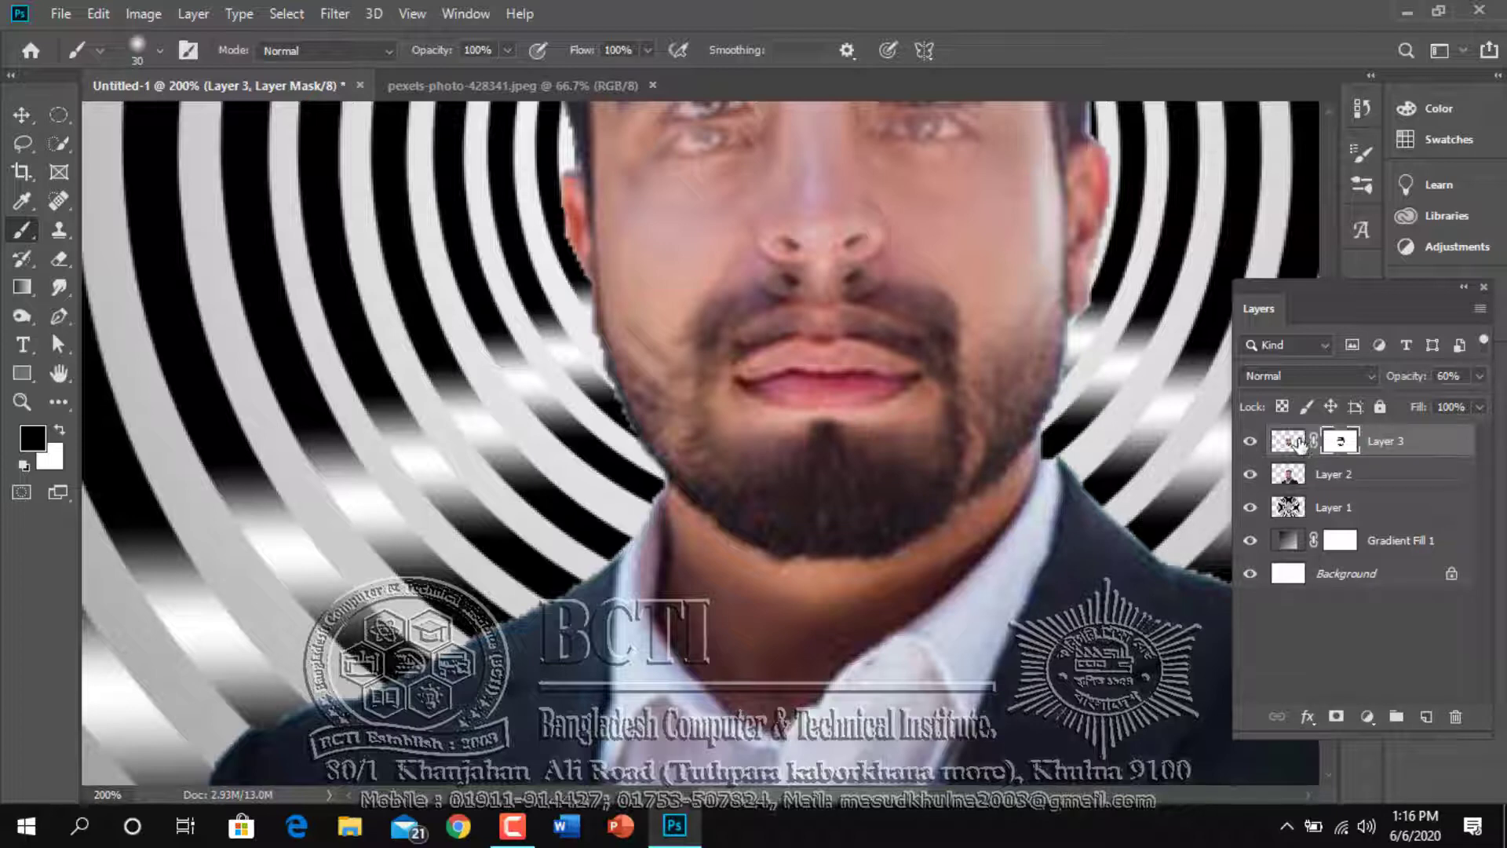
Reduce the soft brush to 15 px and mask out the face copy's nose and nostrils, undoing a stray stroke
drag(884, 372, 908, 534)
key(bracketleft)
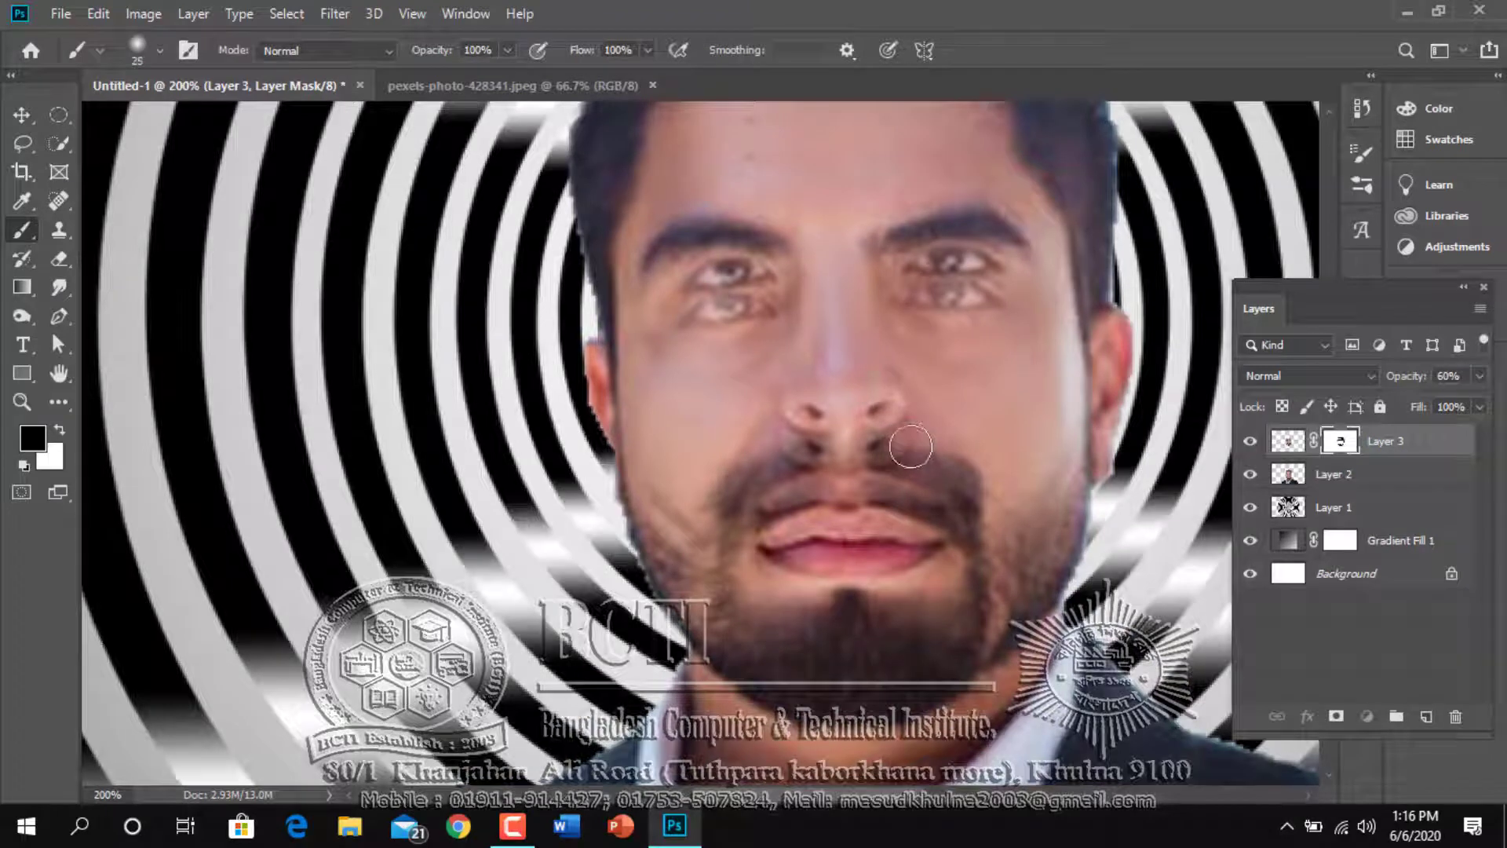
key(bracketleft)
key(bracketleft)
drag(901, 447, 883, 447)
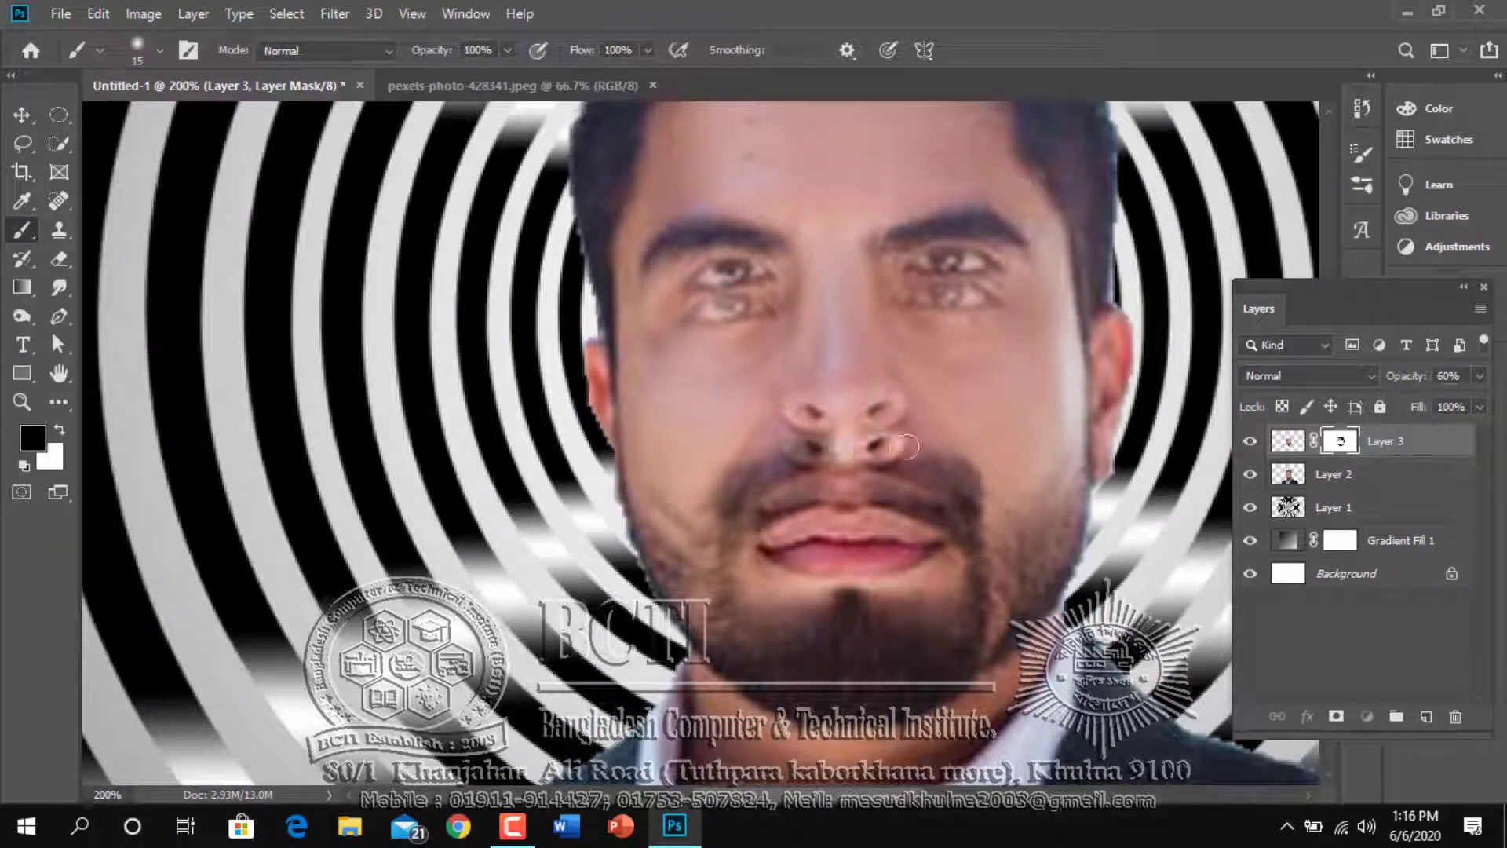
mouse_move(861, 454)
mouse_down()
mouse_move(777, 454)
mouse_move(814, 451)
mouse_move(790, 457)
mouse_move(803, 422)
mouse_move(860, 395)
mouse_up()
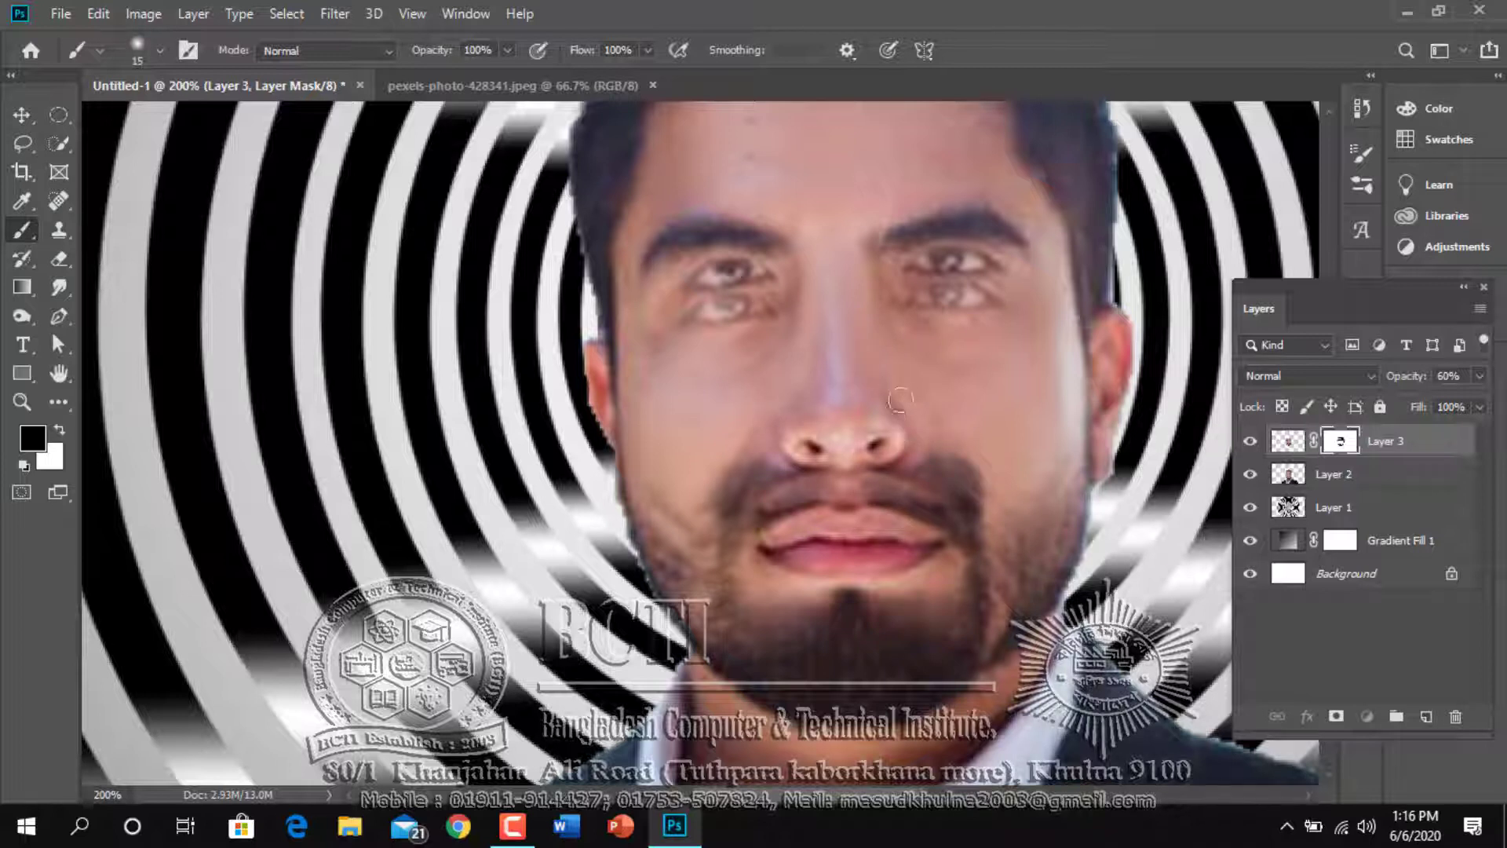
mouse_move(935, 439)
mouse_down()
mouse_move(970, 476)
mouse_move(939, 459)
mouse_up()
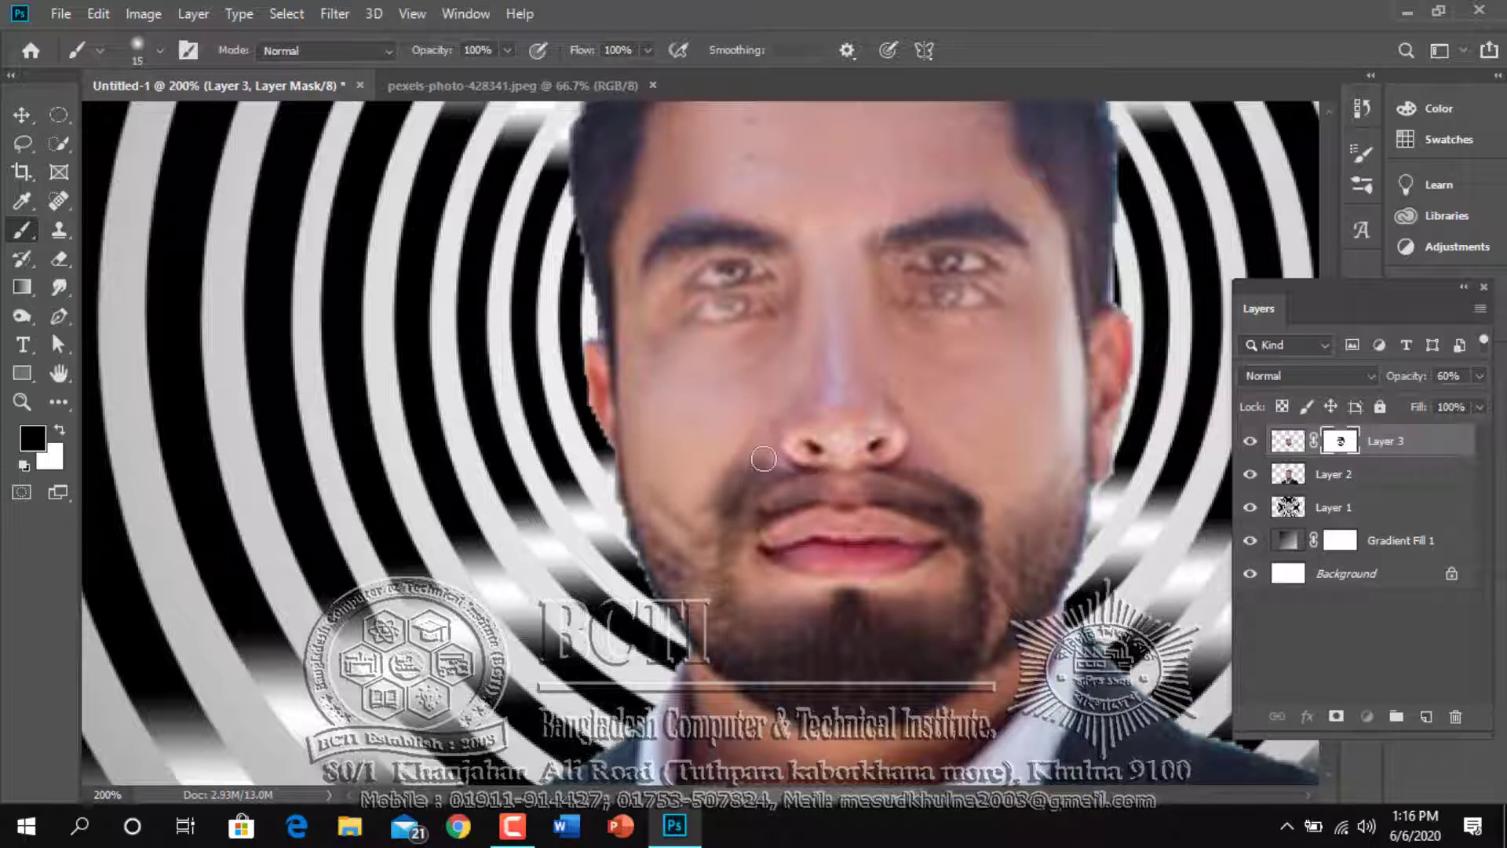
key(ctrl+z)
mouse_move(803, 366)
mouse_down()
mouse_move(780, 406)
mouse_move(821, 359)
mouse_move(844, 424)
mouse_move(868, 426)
mouse_move(902, 385)
mouse_move(909, 406)
mouse_move(893, 419)
mouse_move(823, 406)
mouse_move(792, 426)
mouse_move(808, 424)
mouse_move(811, 457)
mouse_move(813, 437)
mouse_move(803, 445)
mouse_move(866, 454)
mouse_move(891, 429)
mouse_move(854, 443)
mouse_move(891, 420)
mouse_move(882, 433)
mouse_move(894, 388)
mouse_move(893, 408)
mouse_move(826, 416)
mouse_move(801, 402)
mouse_move(789, 415)
mouse_move(810, 400)
mouse_move(840, 441)
mouse_up()
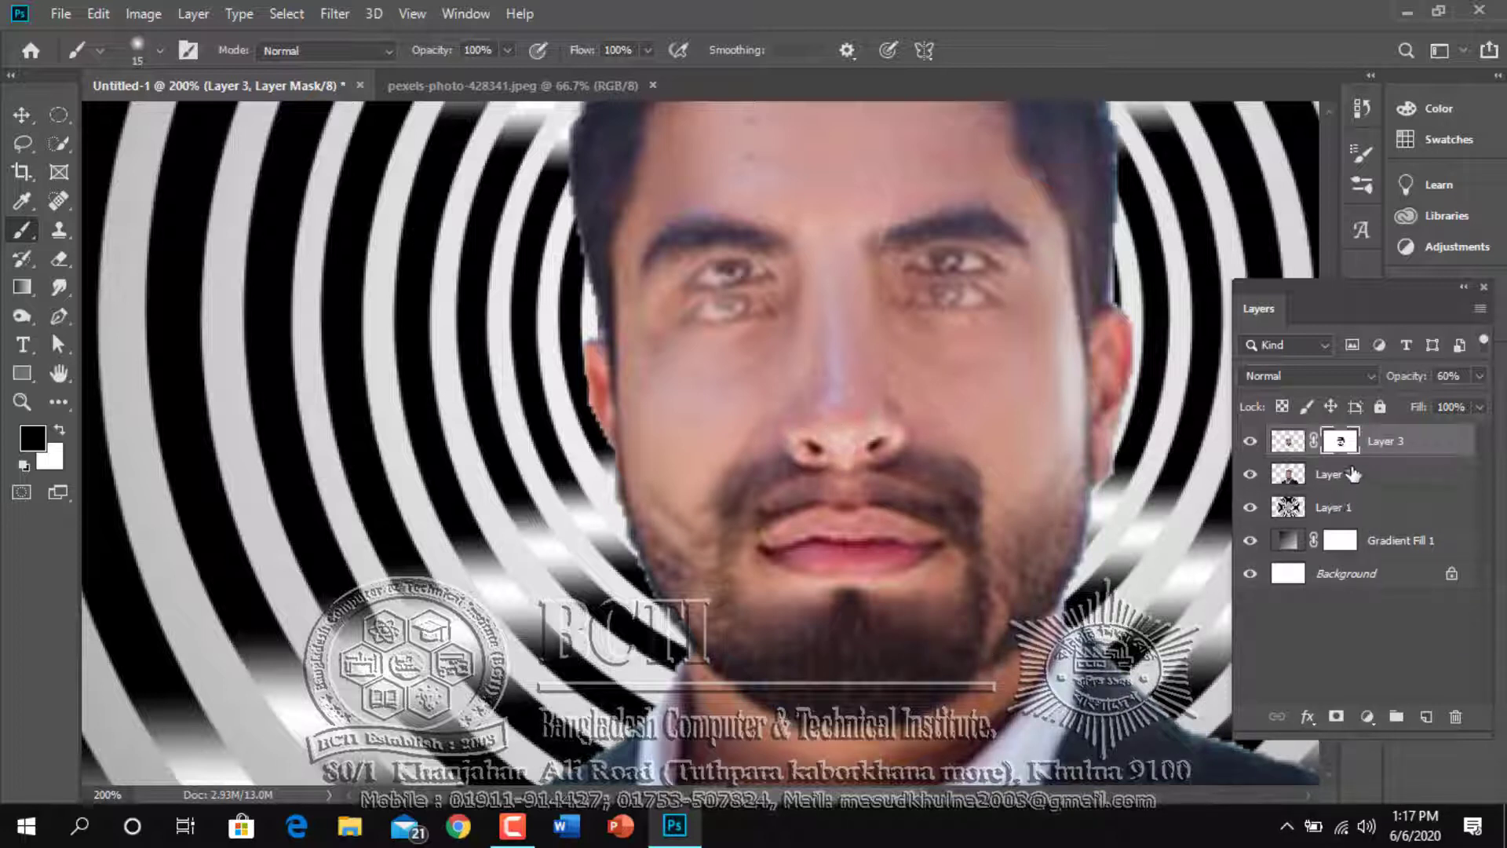
Raise Layer 3's opacity to 74% and paint black on its mask to reveal the original lower pair of eyes
click(1482, 376)
mouse_move(1449, 397)
mouse_down()
mouse_move(1491, 407)
mouse_move(1453, 403)
mouse_up()
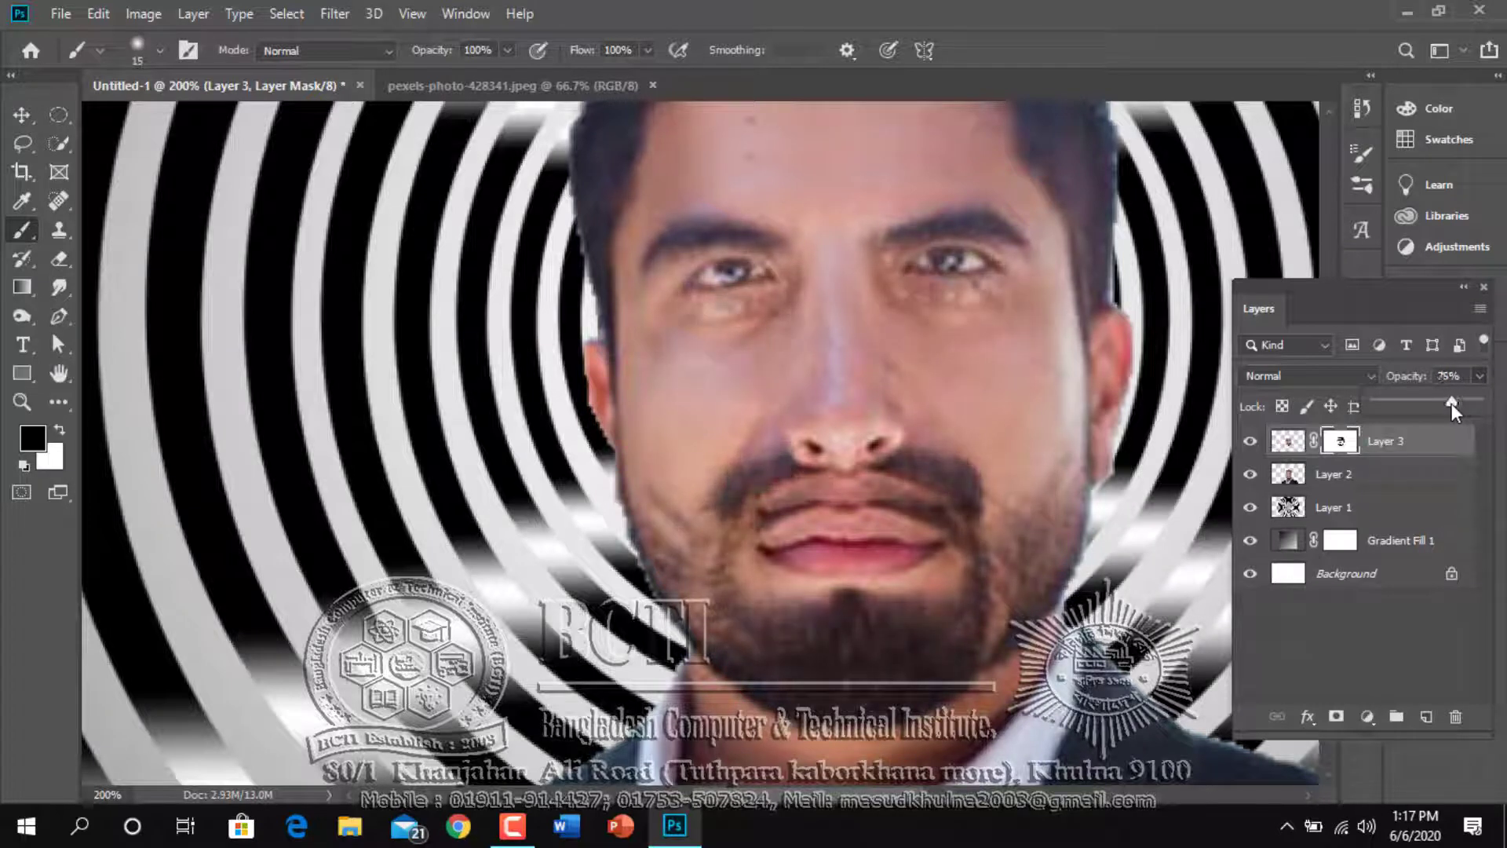
click(934, 308)
mouse_move(923, 300)
mouse_down()
mouse_move(1005, 304)
mouse_move(911, 300)
mouse_move(989, 297)
mouse_up()
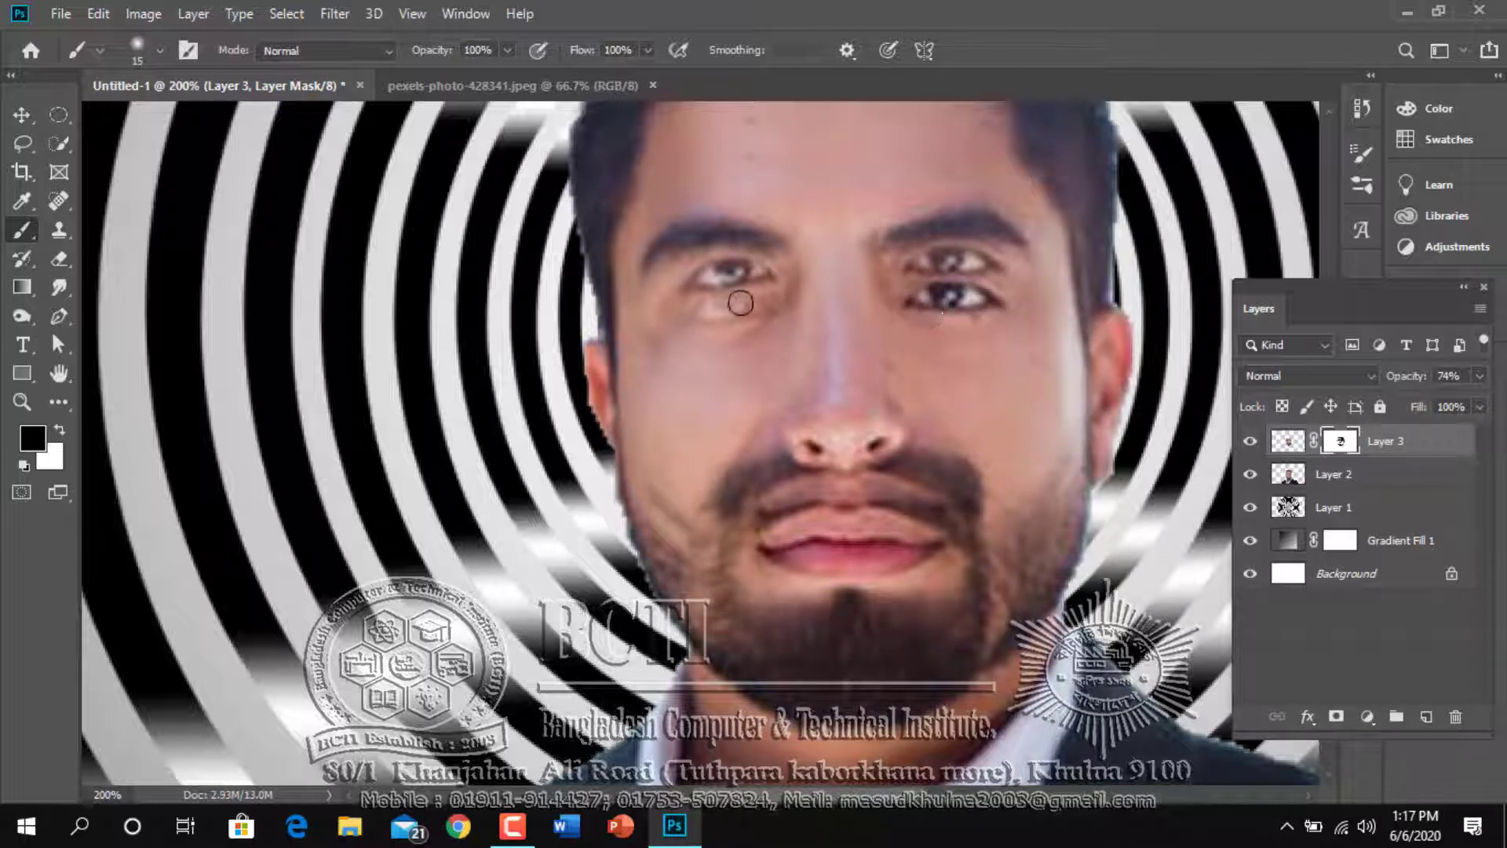
mouse_move(741, 299)
mouse_down()
mouse_move(688, 314)
mouse_move(757, 306)
mouse_move(682, 317)
mouse_move(773, 320)
mouse_up()
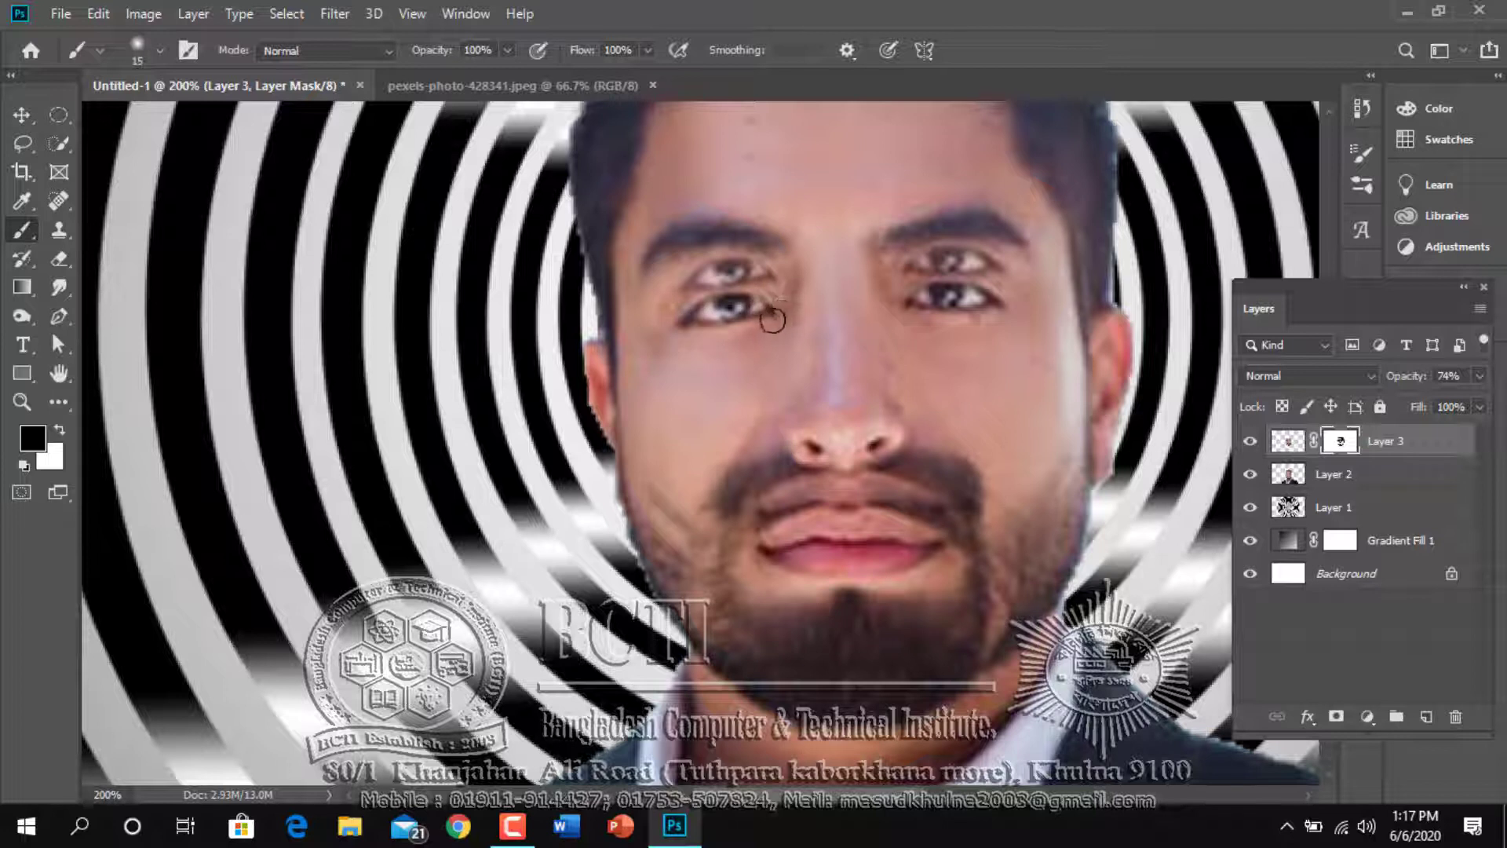
mouse_move(908, 320)
mouse_down()
mouse_move(910, 301)
mouse_move(952, 306)
mouse_up()
Review the doubled-eye effect on the face within the whole composition
drag(872, 449, 866, 306)
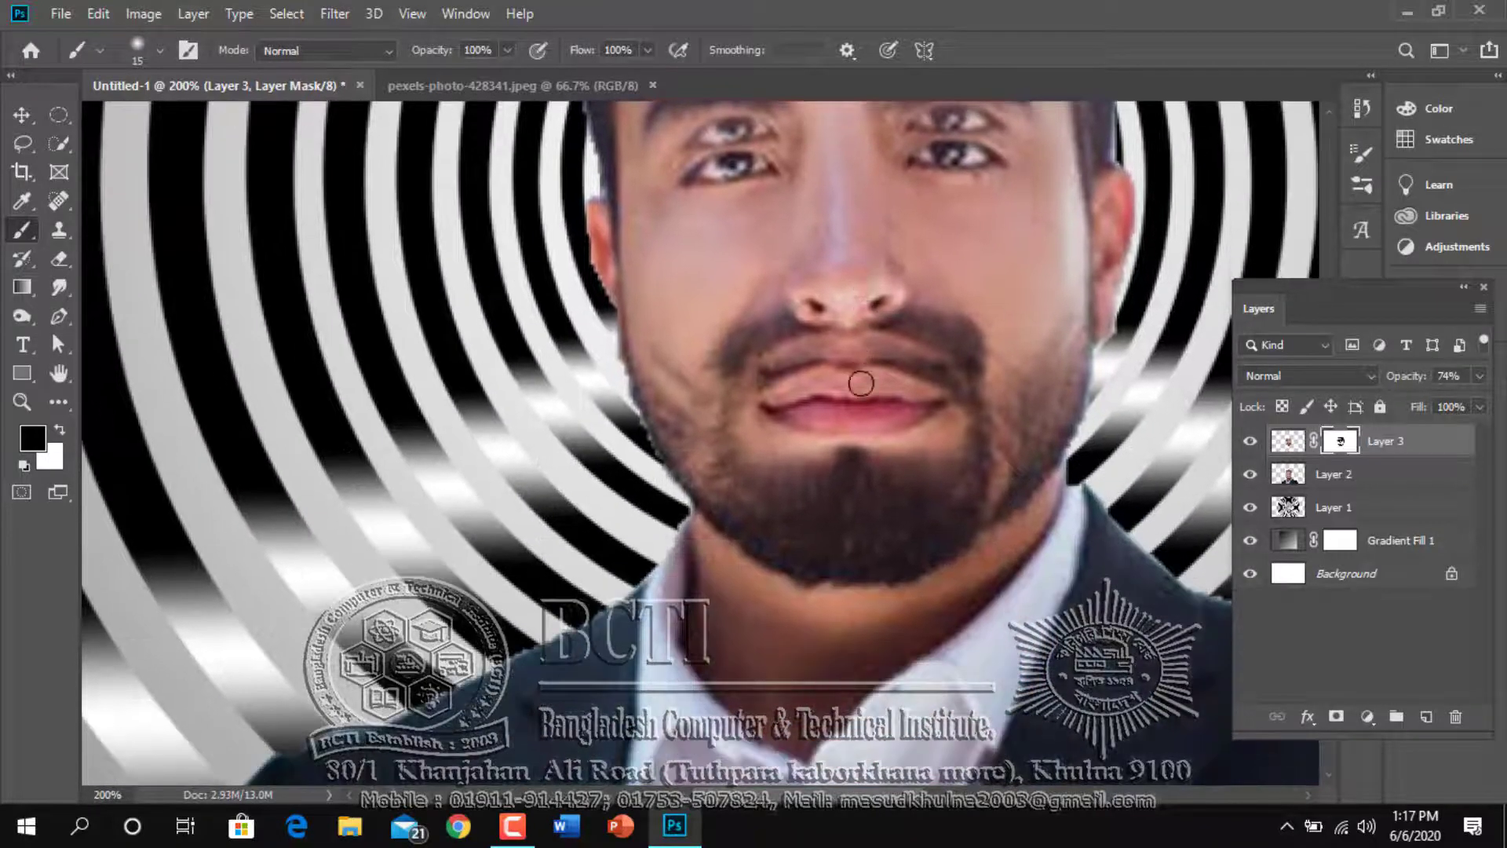
ctrl+alt+click(935, 459)
ctrl+alt+click(932, 459)
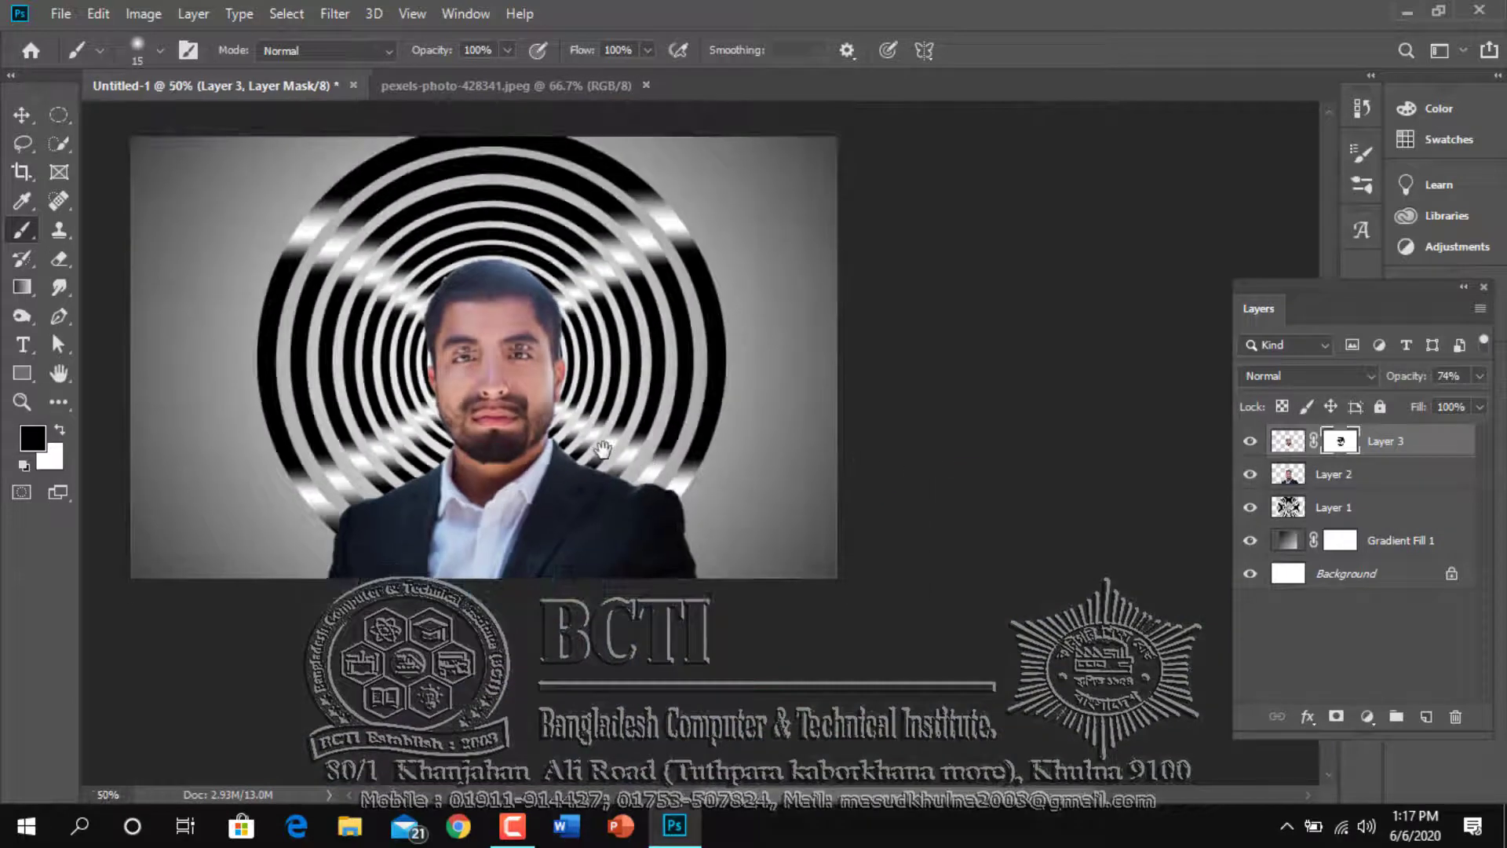
drag(610, 456, 769, 478)
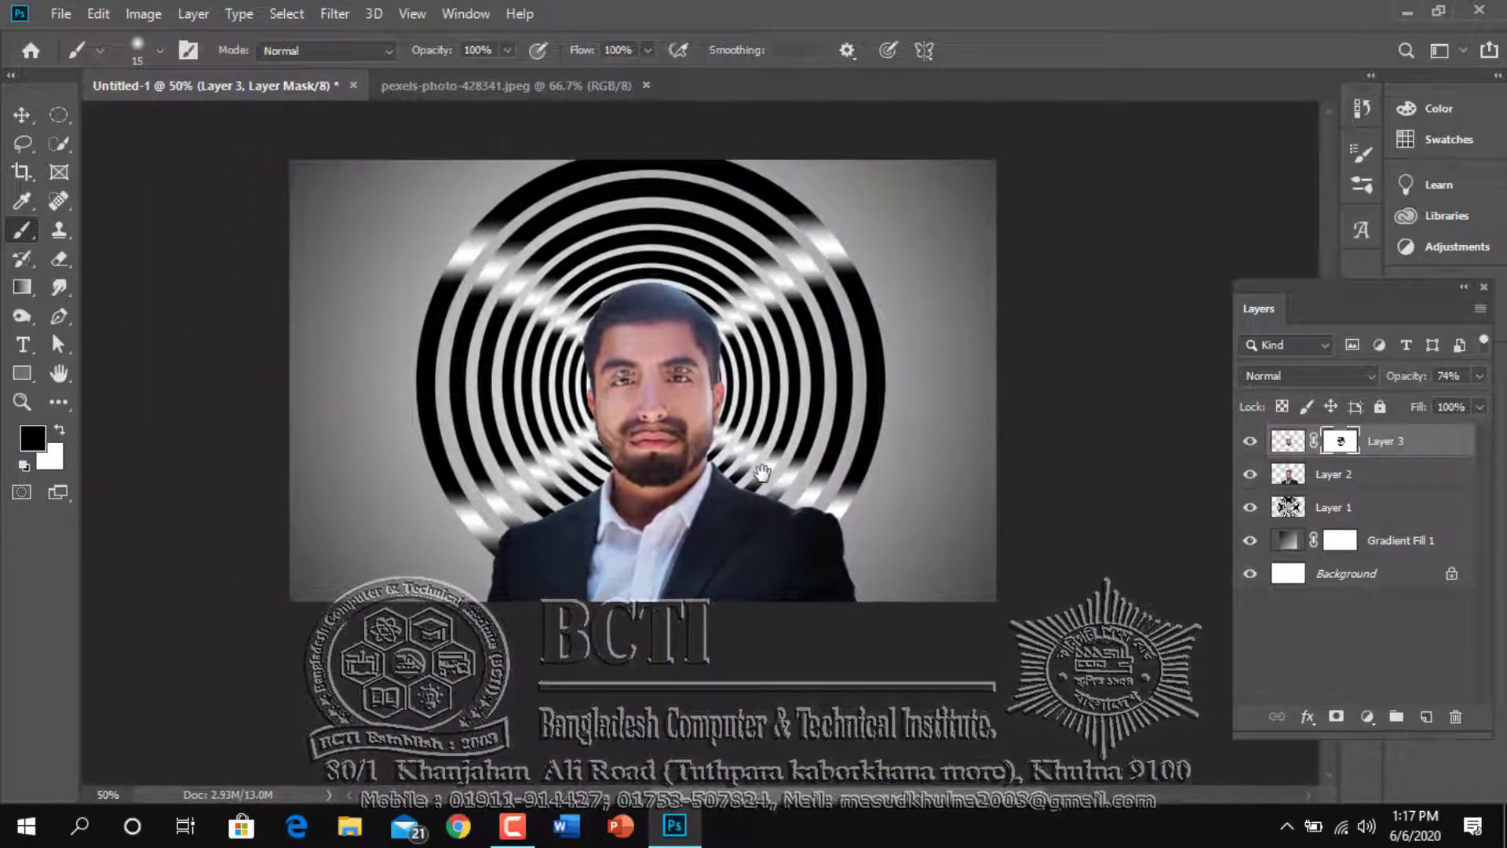
ctrl+click(705, 464)
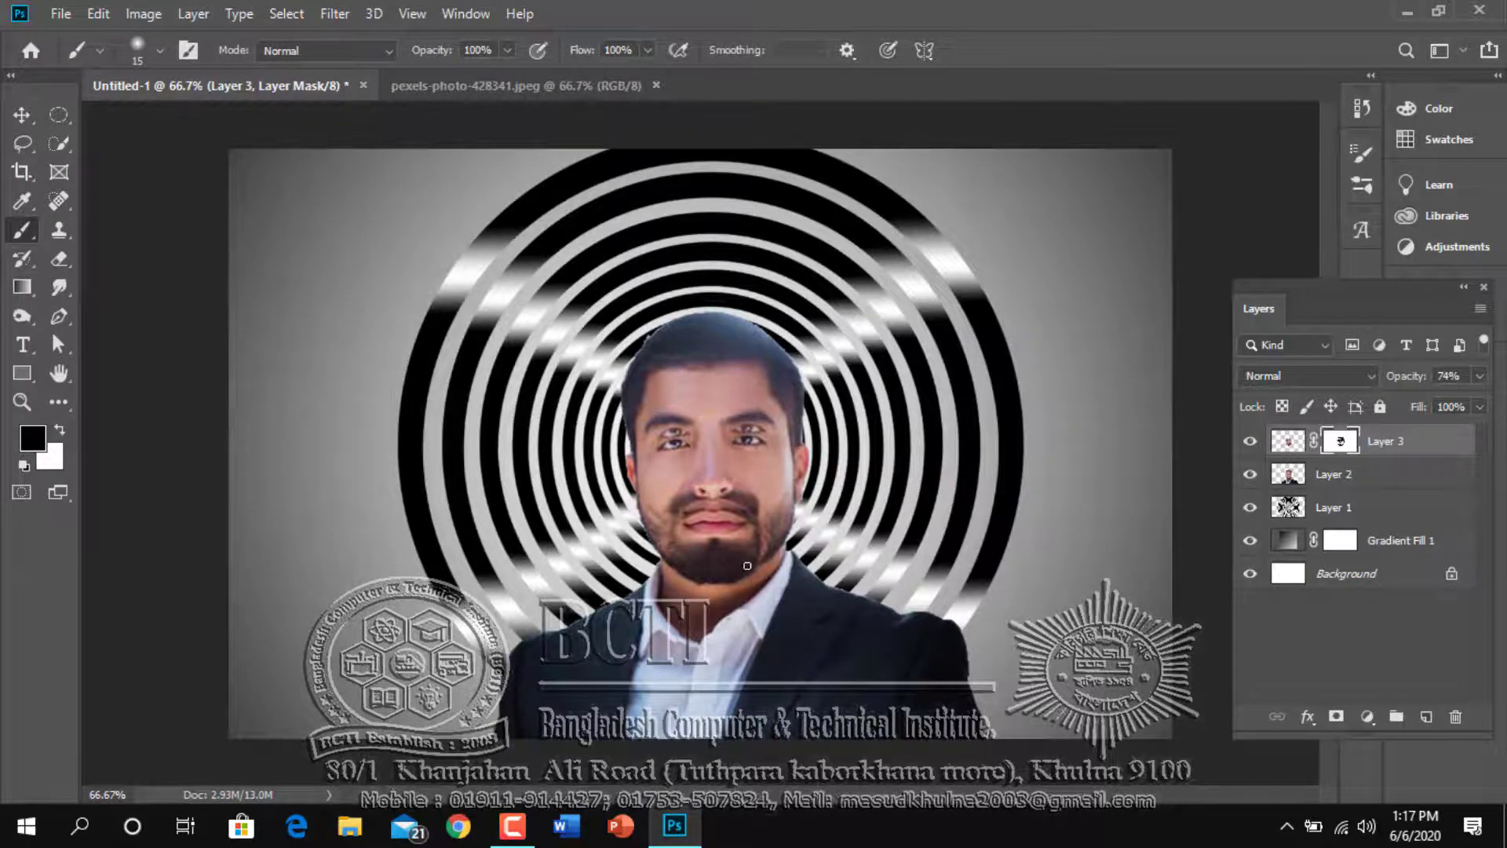
alt+click(772, 603)
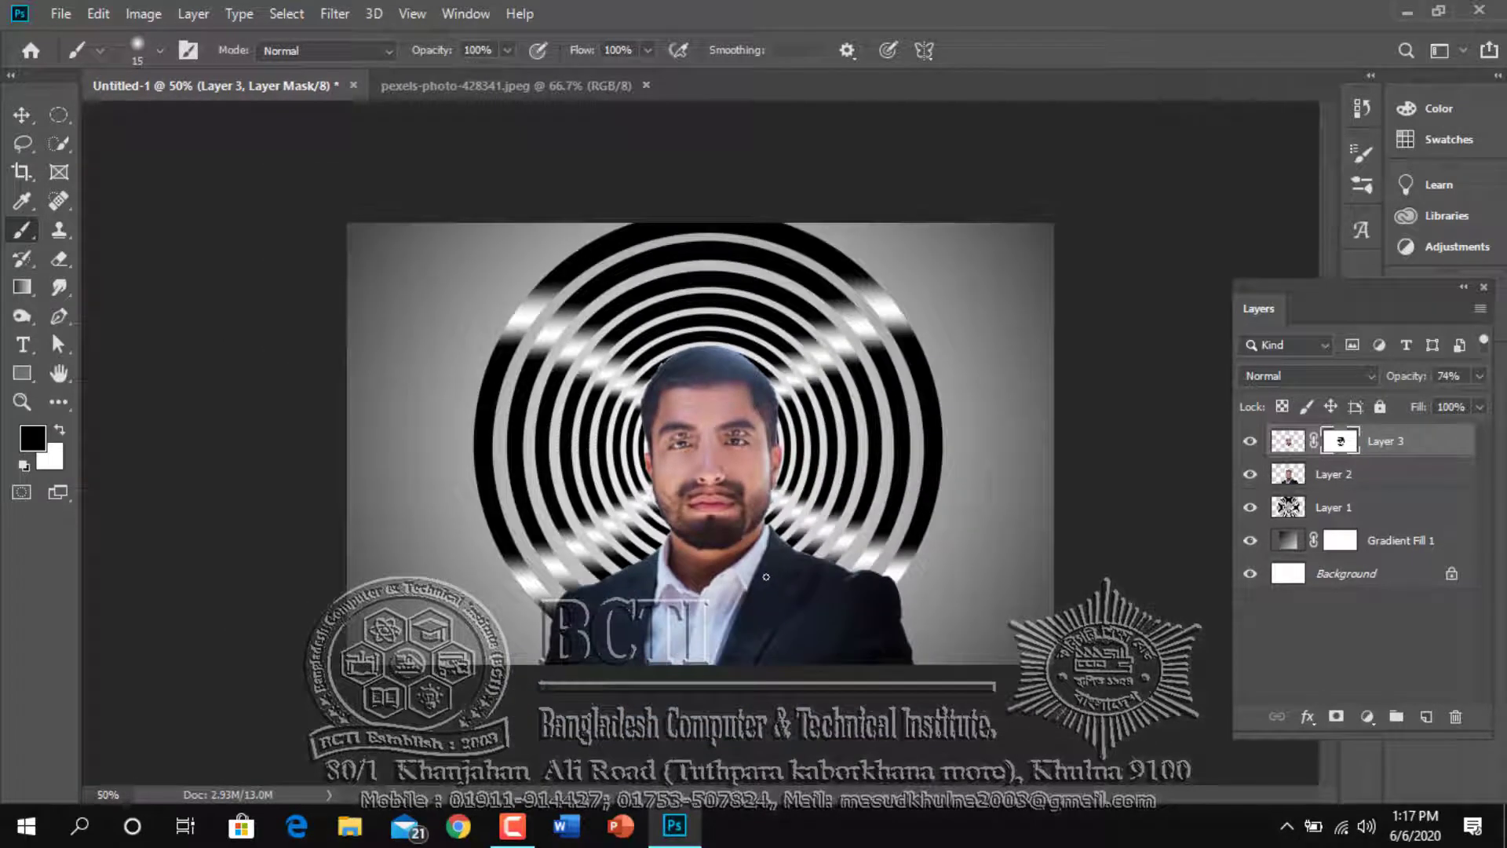